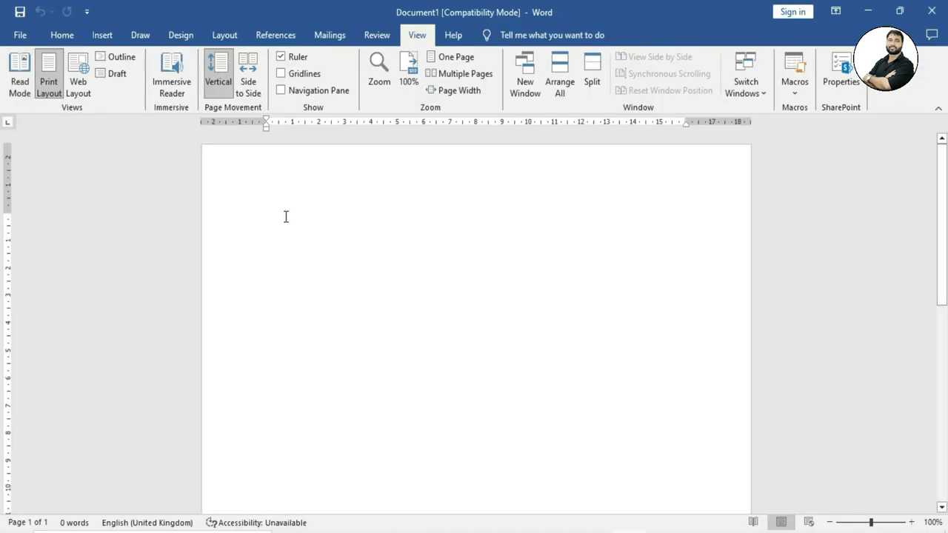
Generate sample paragraphs with =rand(25) and scroll back to the top of the document
{"action": "type", "text": "=rand(25)"}
{"action": "key", "text": "Return"}
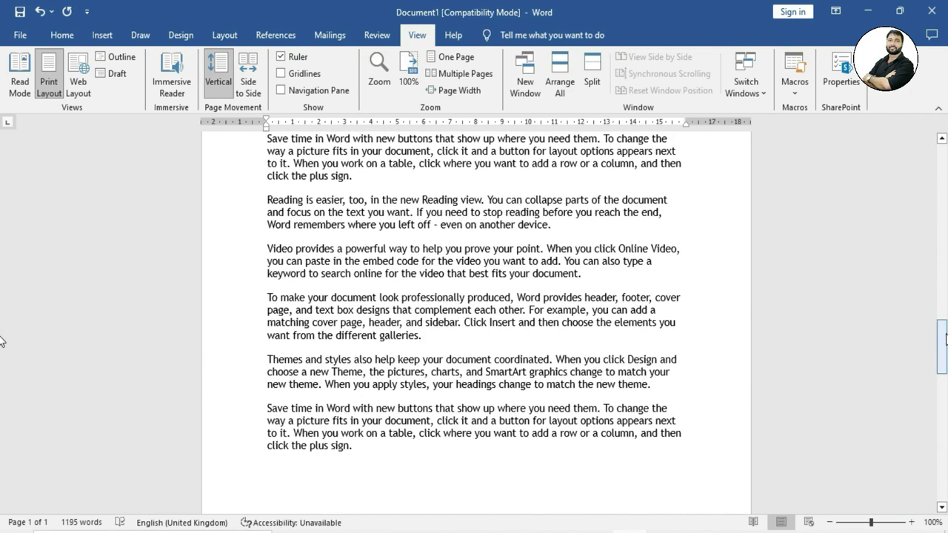
{"action": "left_click_drag", "start_coordinate": [937, 315], "coordinate": [936, 140]}
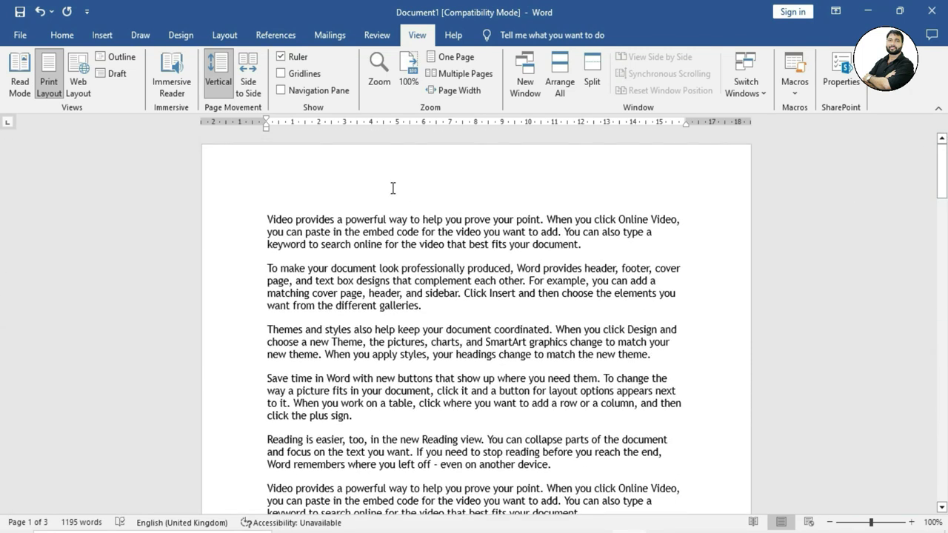
Insert a Plain Number 2 page number centred in the top header of each page
{"action": "double_click", "coordinate": [352, 170]}
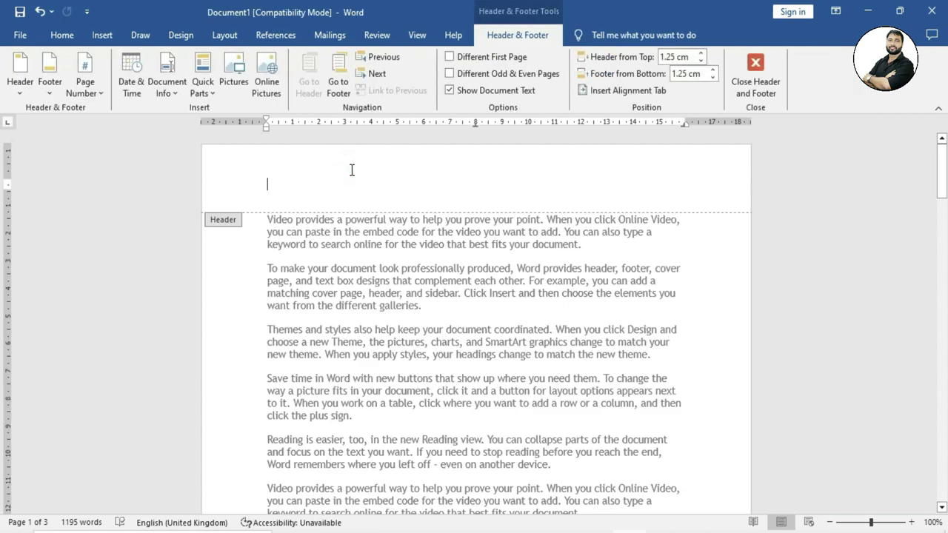
{"action": "left_click", "coordinate": [78, 90]}
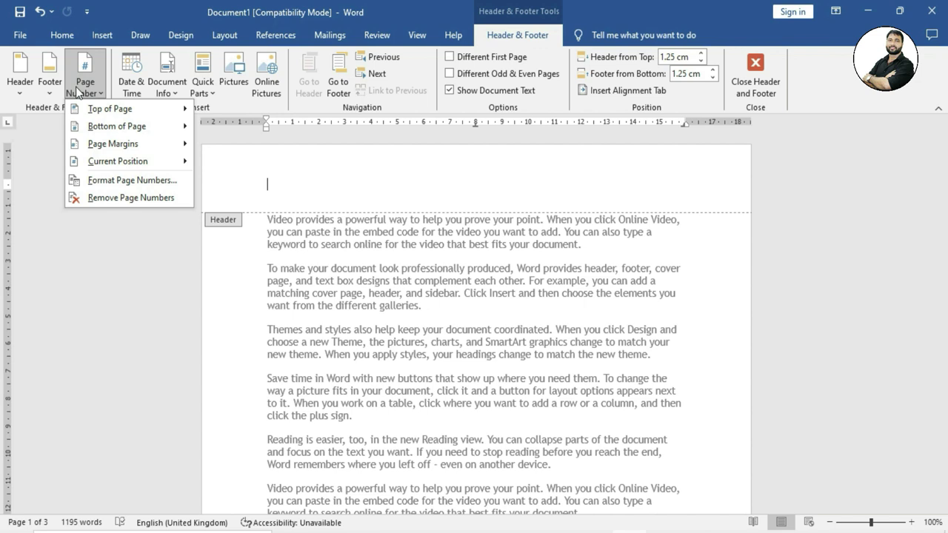
{"action": "left_click", "coordinate": [89, 109]}
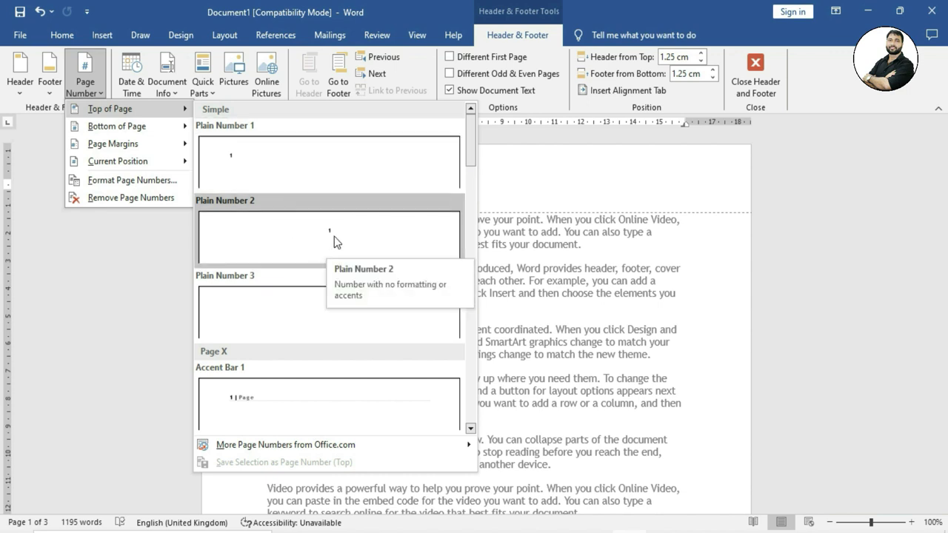
{"action": "left_click", "coordinate": [310, 234]}
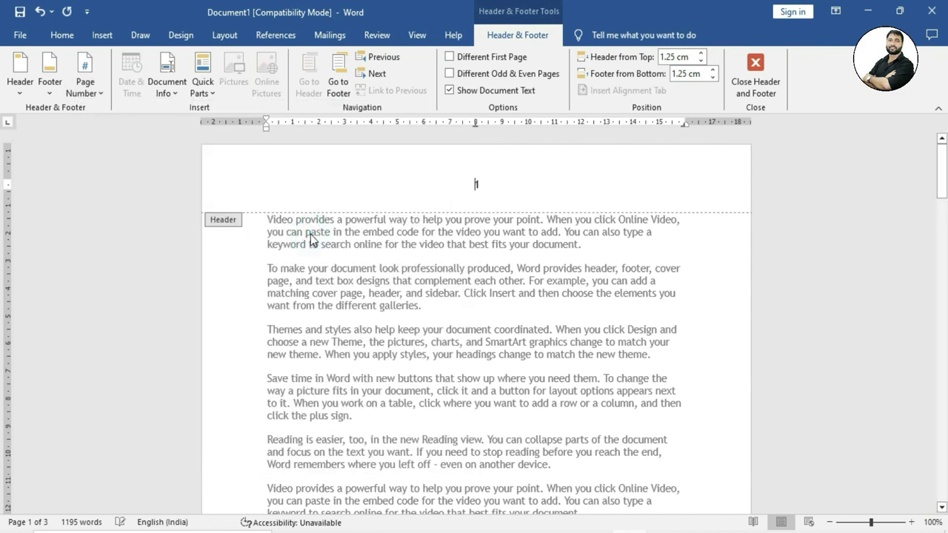
{"action": "double_click", "coordinate": [474, 286]}
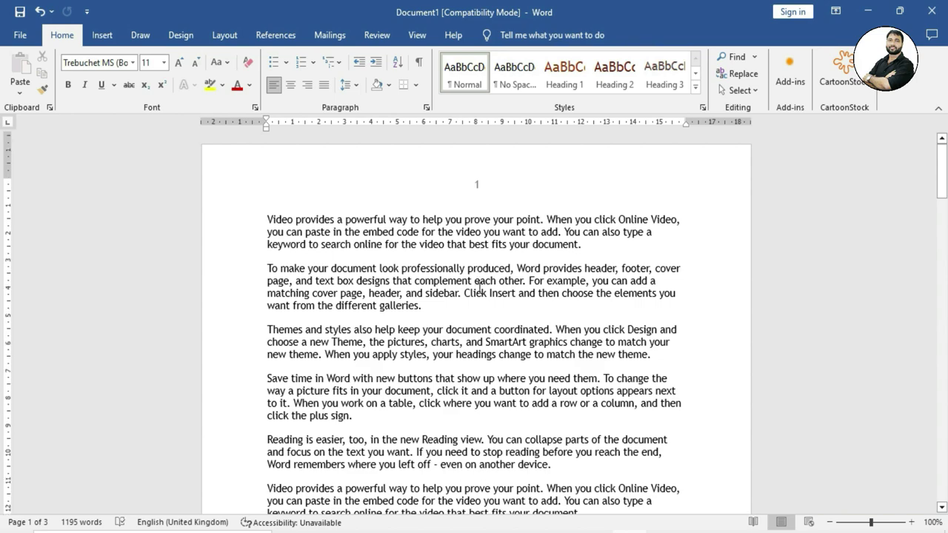
Check the page numbers on pages 1 and 2, then show the View tab options
{"action": "scroll", "coordinate": [497, 281], "scroll_direction": "down", "scroll_amount": 3}
{"action": "scroll", "coordinate": [498, 280], "scroll_direction": "down", "scroll_amount": 3}
{"action": "scroll", "coordinate": [497, 281], "scroll_direction": "down", "scroll_amount": 3}
{"action": "scroll", "coordinate": [511, 288], "scroll_direction": "down", "scroll_amount": 3}
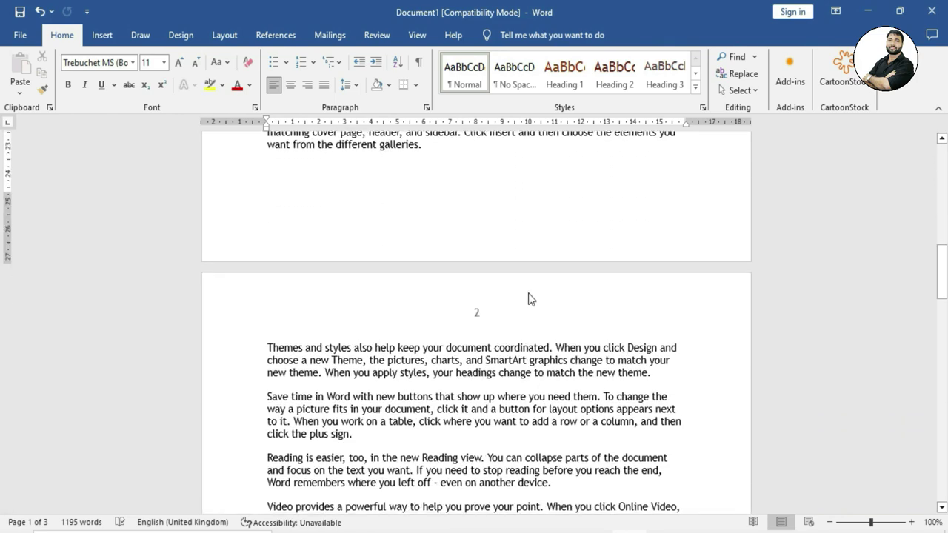
{"action": "scroll", "coordinate": [481, 318], "scroll_direction": "down", "scroll_amount": 6}
{"action": "scroll", "coordinate": [485, 322], "scroll_direction": "up", "scroll_amount": 6}
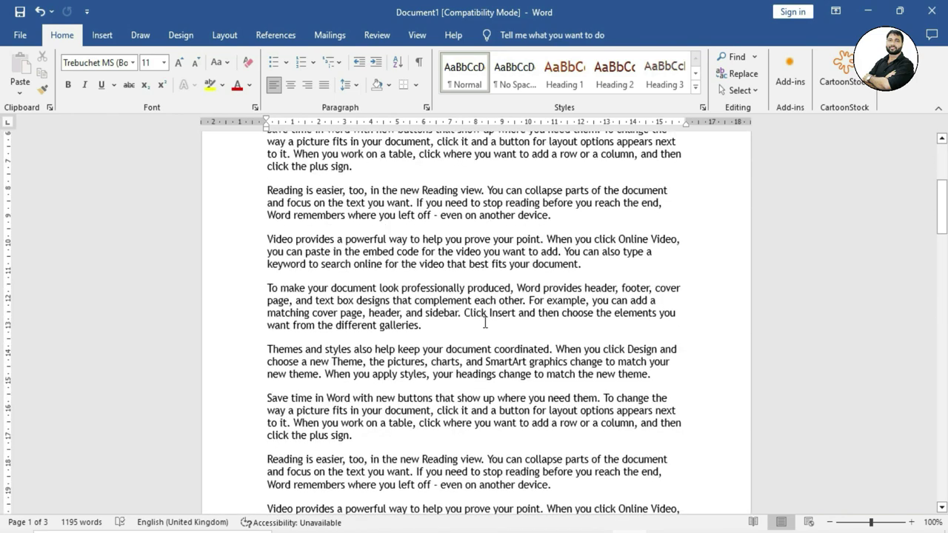
{"action": "scroll", "coordinate": [485, 323], "scroll_direction": "up", "scroll_amount": 7}
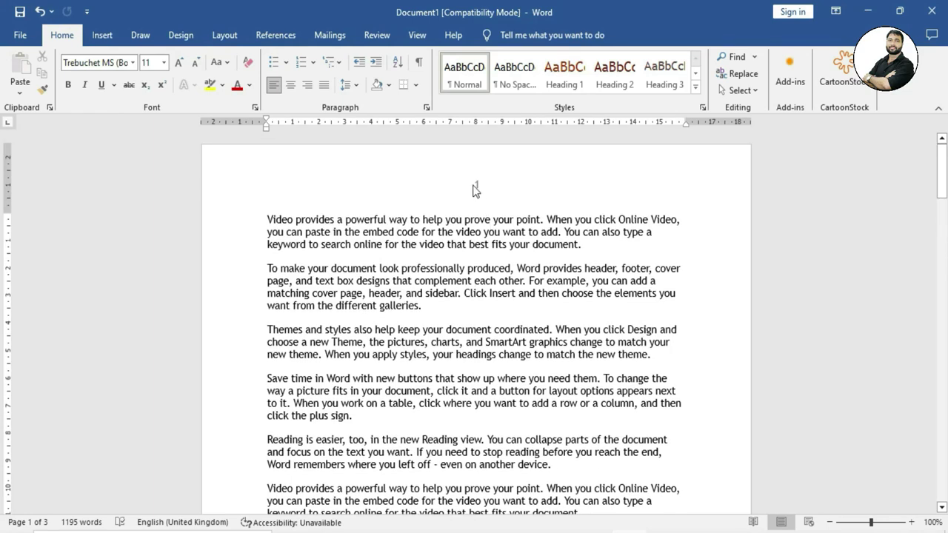
{"action": "left_click", "coordinate": [417, 35]}
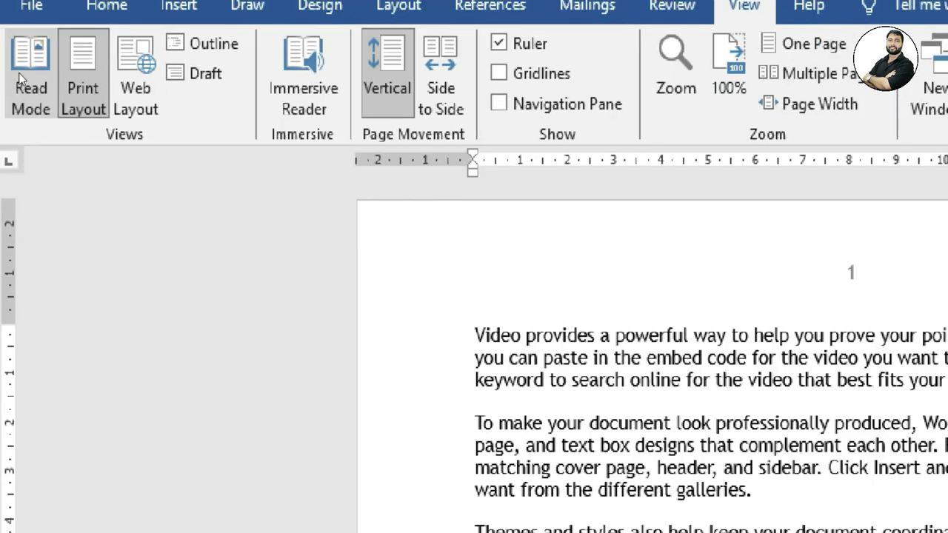
{"action": "left_click", "coordinate": [20, 79]}
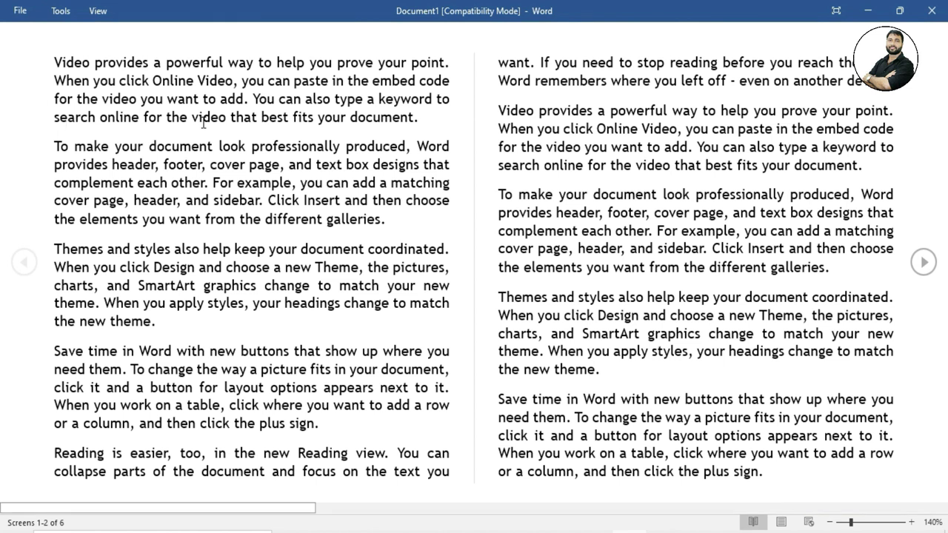
{"action": "left_click", "coordinate": [924, 263]}
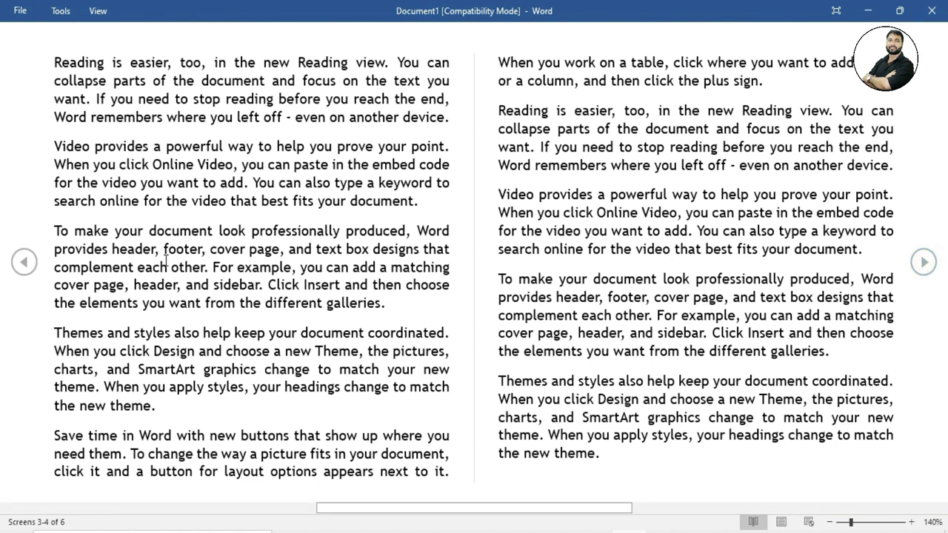
{"action": "left_click", "coordinate": [24, 263]}
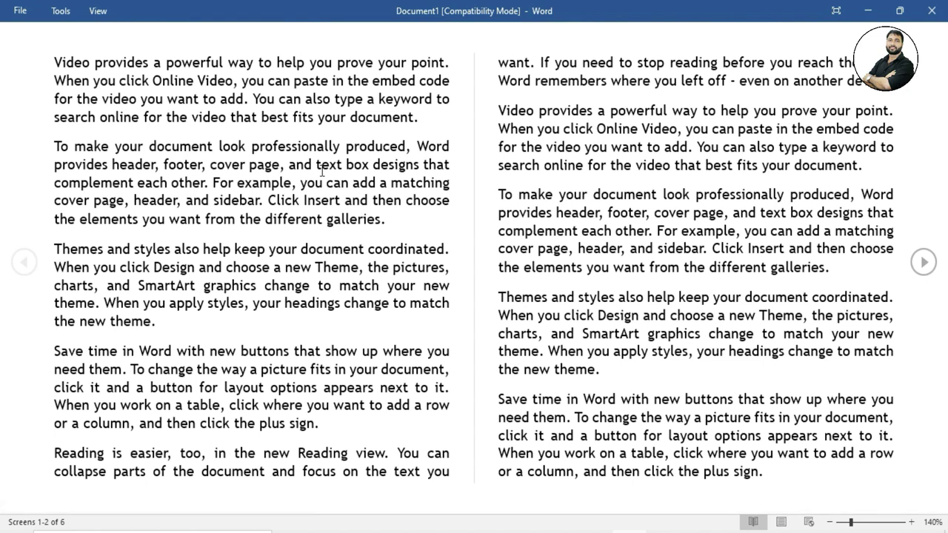
{"action": "scroll", "coordinate": [322, 173], "scroll_direction": "down", "scroll_amount": 3}
{"action": "scroll", "coordinate": [325, 282], "scroll_direction": "up", "scroll_amount": 3}
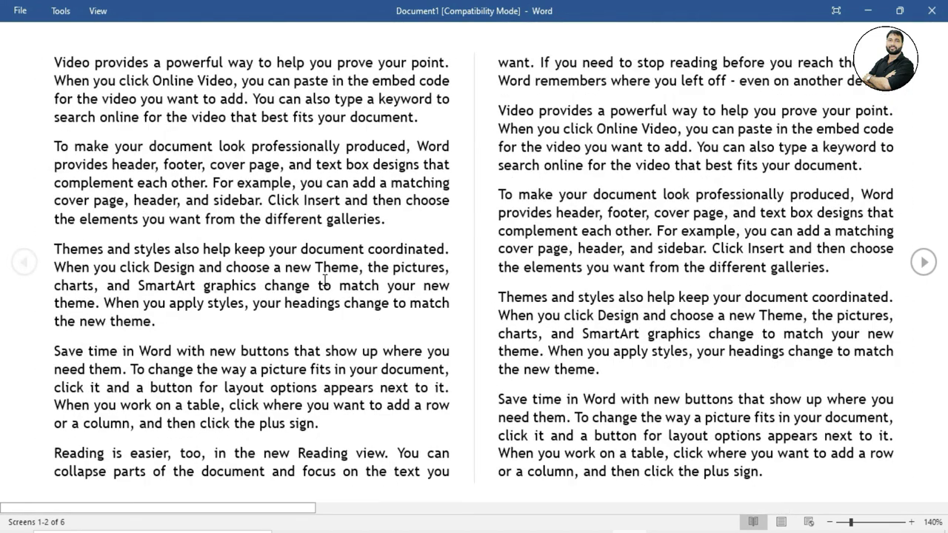
{"action": "scroll", "coordinate": [325, 279], "scroll_direction": "down", "scroll_amount": 4}
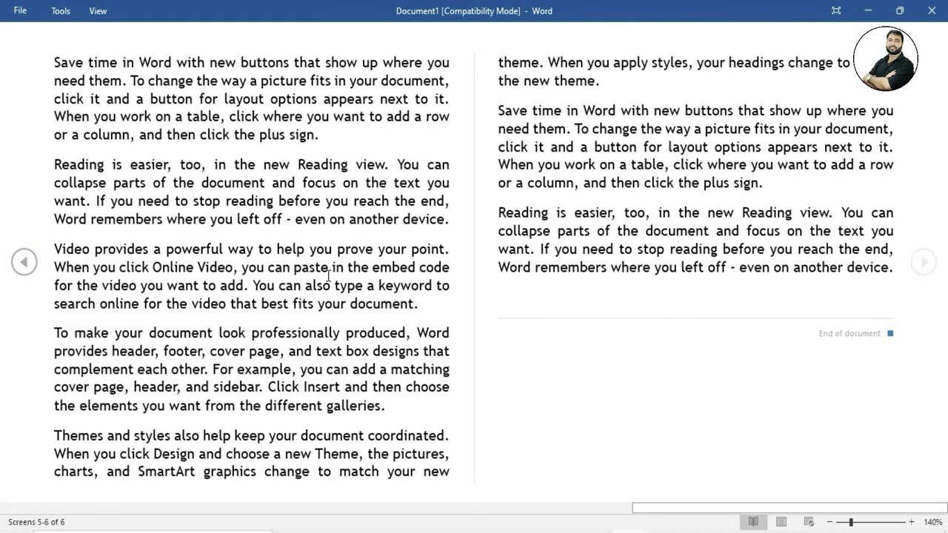
{"action": "key", "text": "Escape"}
{"action": "mouse_move", "coordinate": [328, 275]}
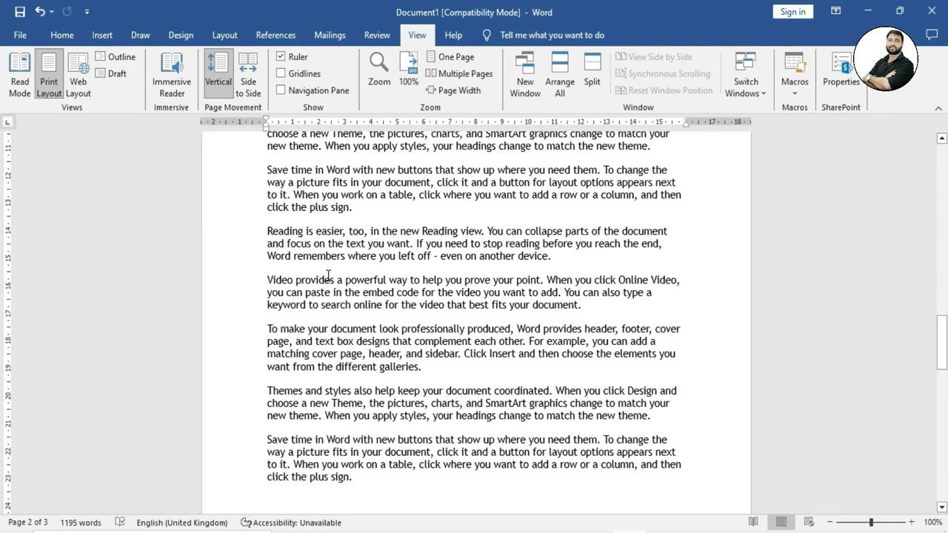
{"action": "scroll", "coordinate": [328, 275], "scroll_direction": "down", "scroll_amount": 3}
{"action": "scroll", "coordinate": [329, 274], "scroll_direction": "up", "scroll_amount": 3}
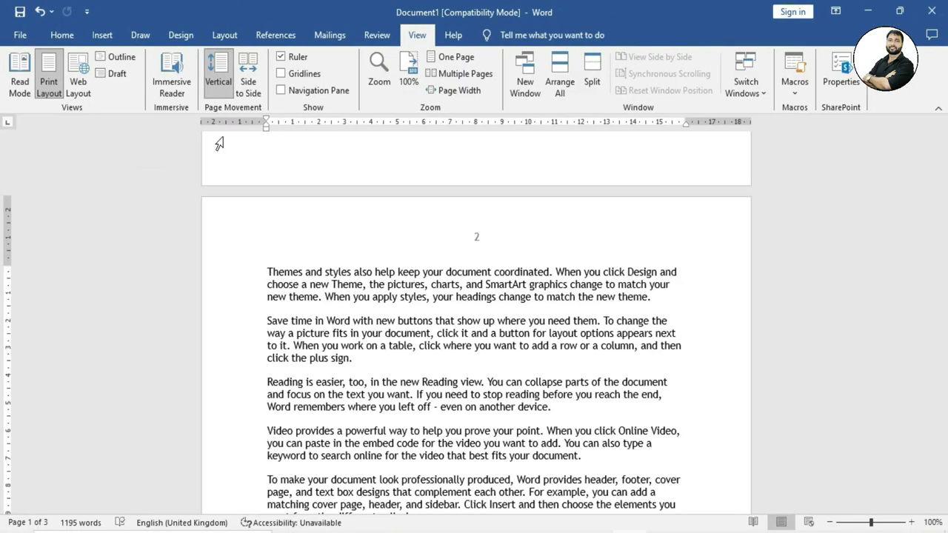
{"action": "scroll", "coordinate": [333, 285], "scroll_direction": "up", "scroll_amount": 3}
{"action": "scroll", "coordinate": [333, 296], "scroll_direction": "up", "scroll_amount": 4}
{"action": "scroll", "coordinate": [334, 299], "scroll_direction": "up", "scroll_amount": 3}
{"action": "scroll", "coordinate": [333, 299], "scroll_direction": "up", "scroll_amount": 3}
{"action": "scroll", "coordinate": [334, 298], "scroll_direction": "up", "scroll_amount": 3}
{"action": "scroll", "coordinate": [333, 298], "scroll_direction": "up", "scroll_amount": 3}
{"action": "scroll", "coordinate": [333, 299], "scroll_direction": "up", "scroll_amount": 2}
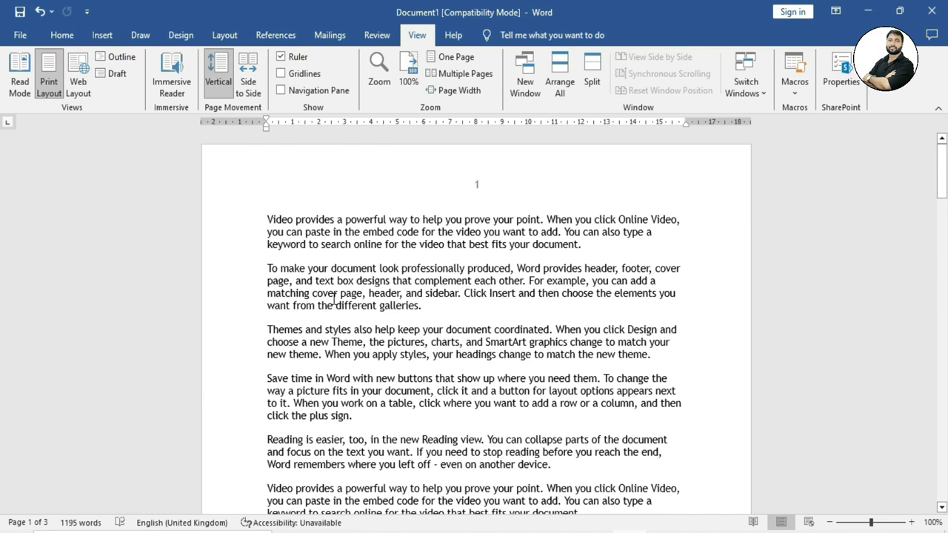
{"action": "scroll", "coordinate": [349, 300], "scroll_direction": "down", "scroll_amount": 1}
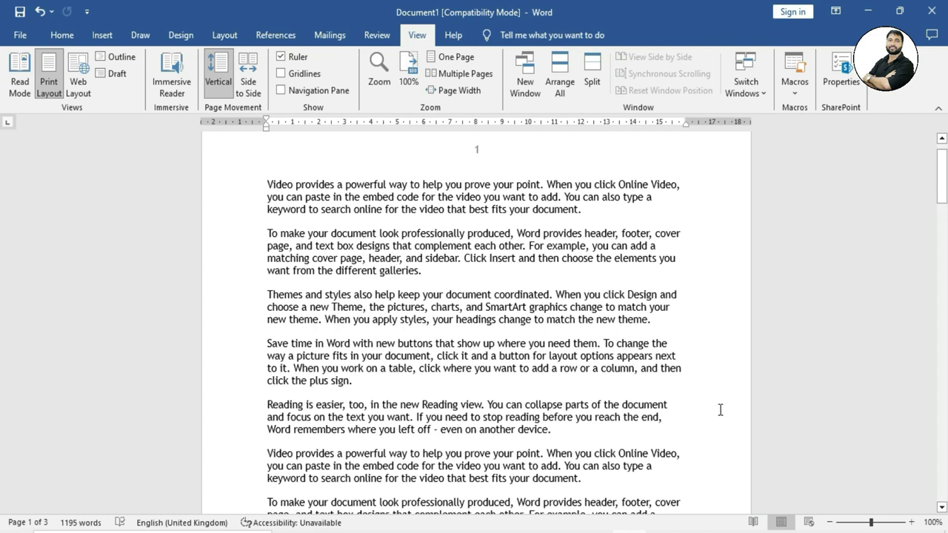
{"action": "scroll", "coordinate": [568, 383], "scroll_direction": "down", "scroll_amount": 4}
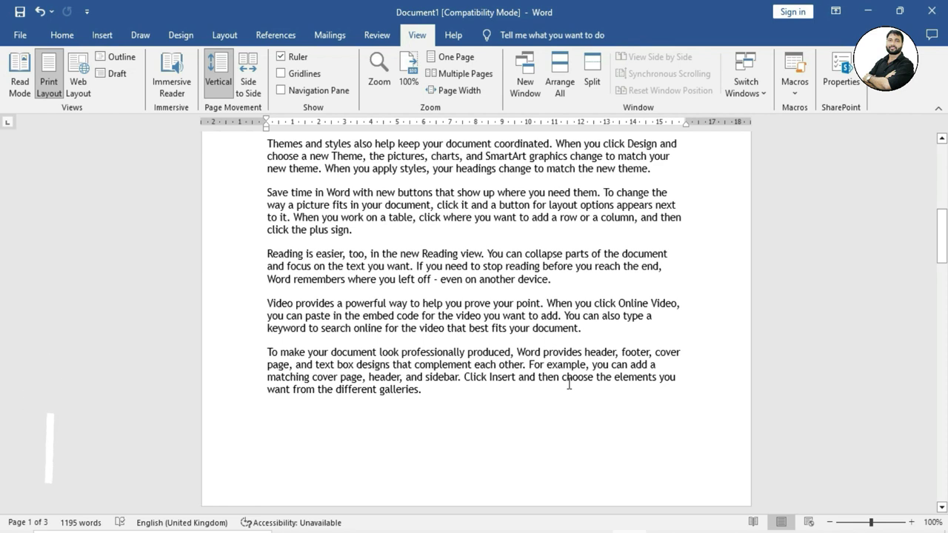
{"action": "key", "text": "ctrl+F2"}
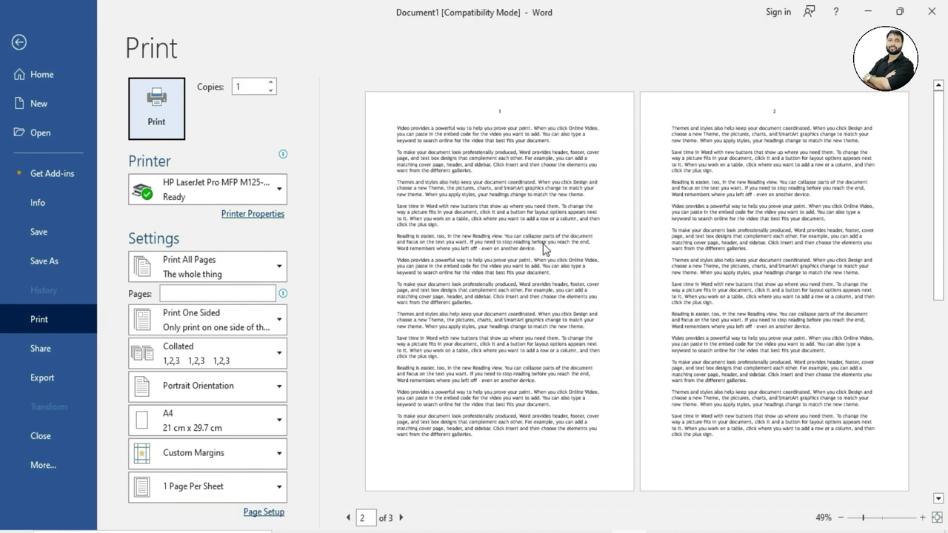
{"action": "key", "text": "Escape"}
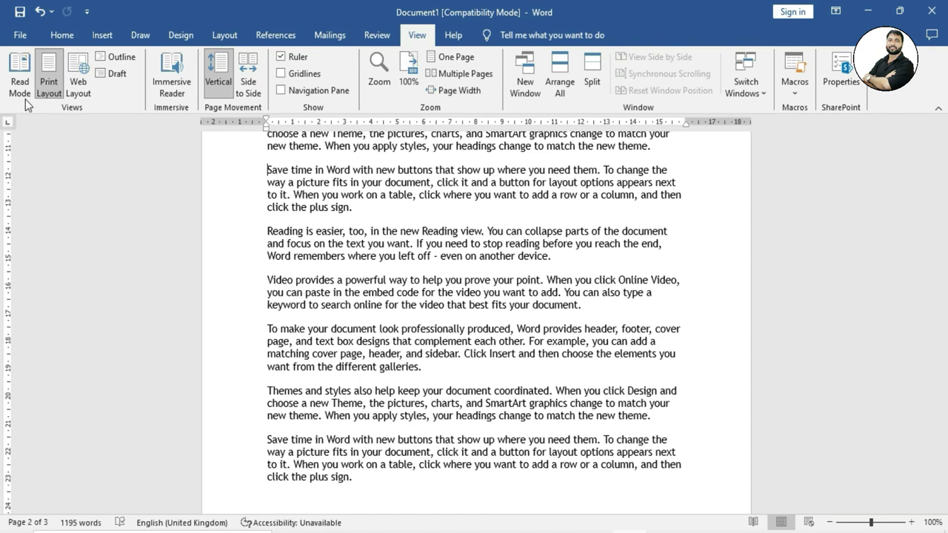
{"action": "left_click", "coordinate": [80, 74]}
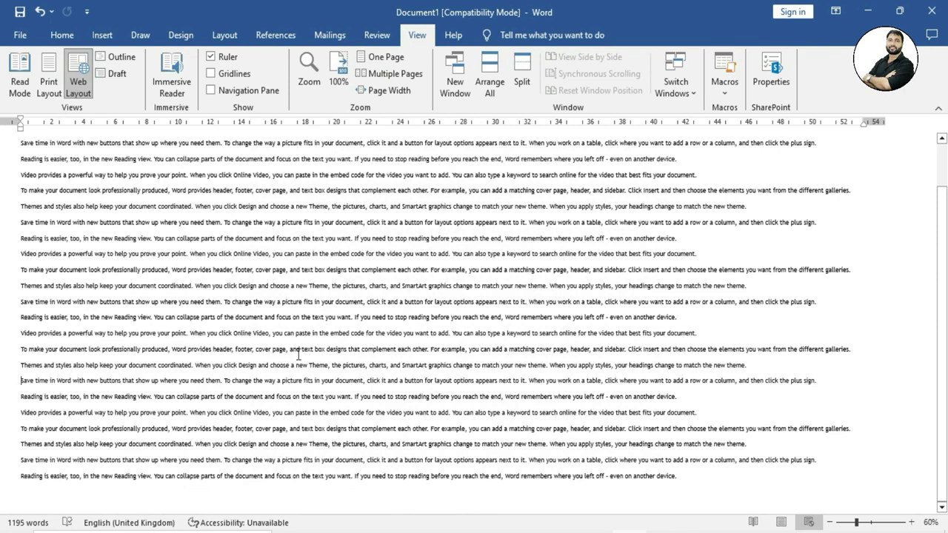
{"action": "scroll", "coordinate": [256, 301], "scroll_direction": "up", "scroll_amount": 1}
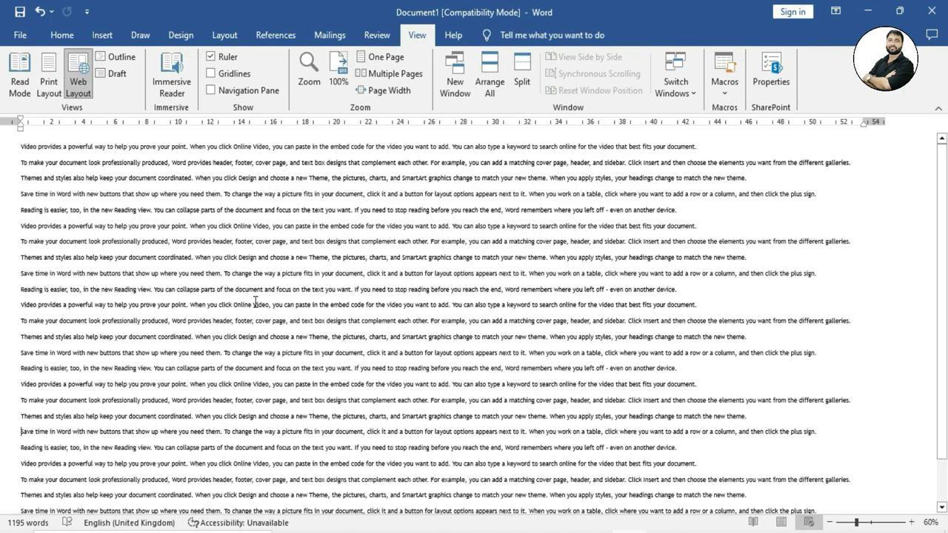
{"action": "left_click", "coordinate": [829, 523]}
{"action": "left_click", "coordinate": [829, 523]}
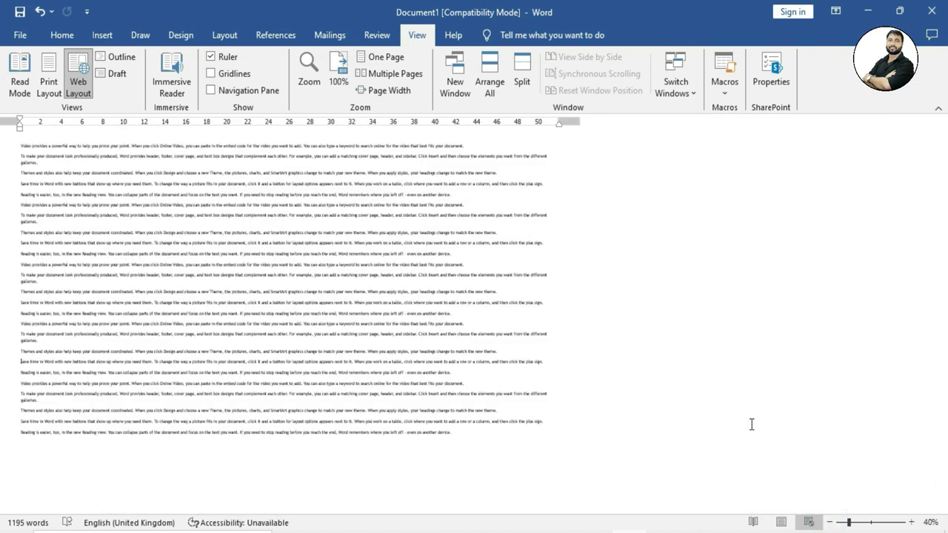
{"action": "left_click", "coordinate": [912, 523]}
{"action": "left_click", "coordinate": [911, 523]}
{"action": "left_click", "coordinate": [912, 523]}
{"action": "left_click", "coordinate": [912, 523]}
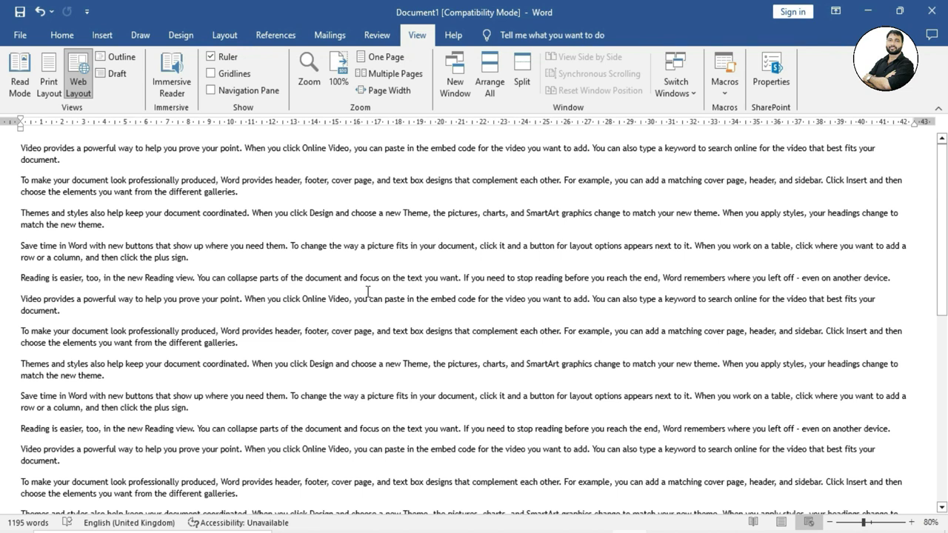
{"action": "left_click", "coordinate": [830, 522]}
{"action": "left_click", "coordinate": [831, 522]}
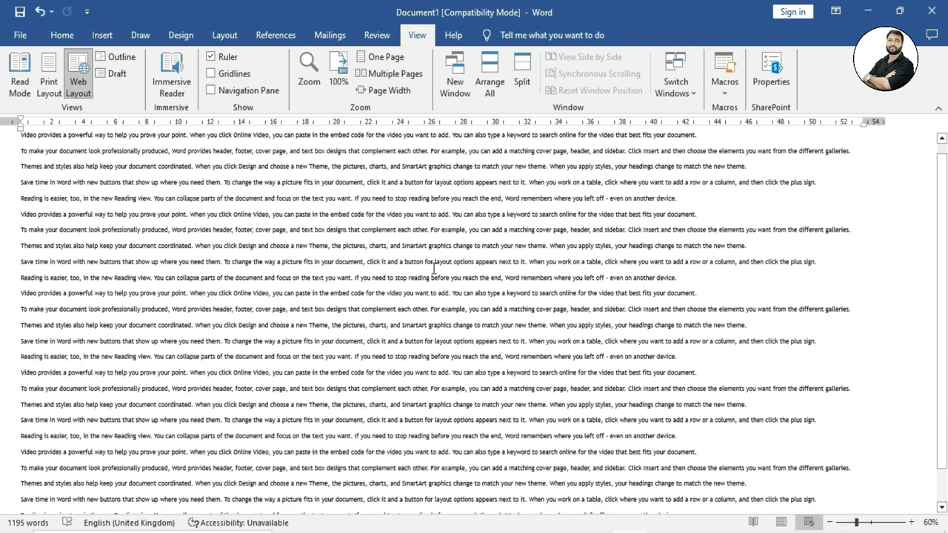
{"action": "scroll", "coordinate": [434, 269], "scroll_direction": "down", "scroll_amount": 3}
{"action": "scroll", "coordinate": [436, 267], "scroll_direction": "up", "scroll_amount": 1}
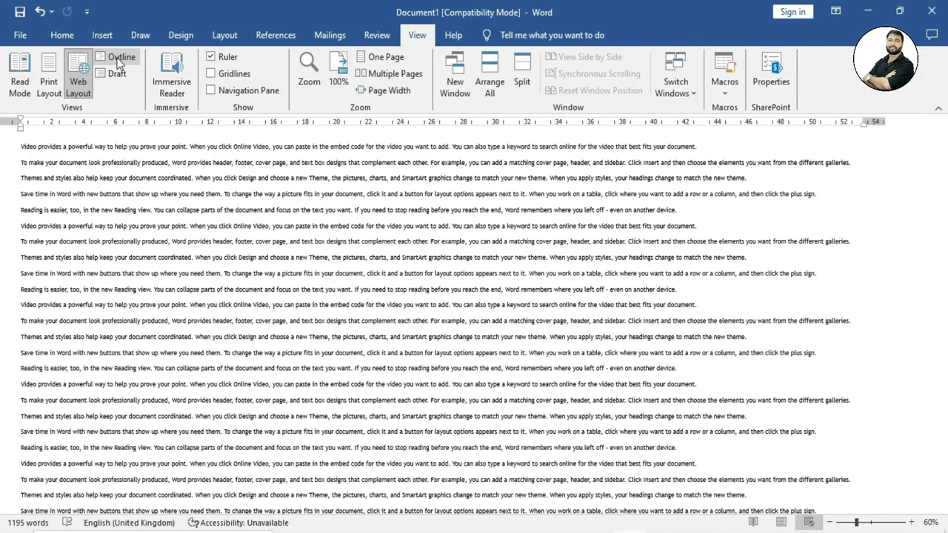
In Outline view, make the first sample paragraph a Level 2 heading and turn off Show Text Formatting
{"action": "left_click", "coordinate": [119, 59]}
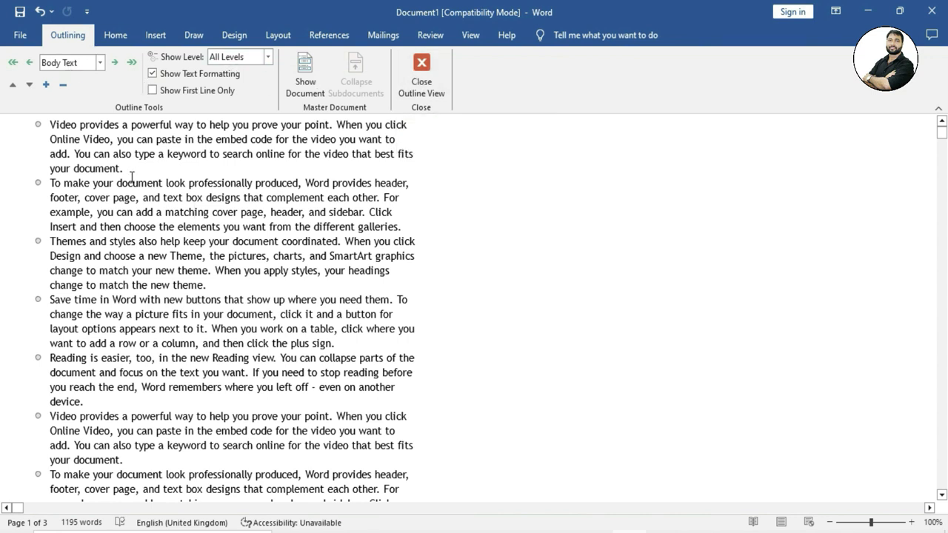
{"action": "left_click_drag", "start_coordinate": [49, 125], "coordinate": [132, 169]}
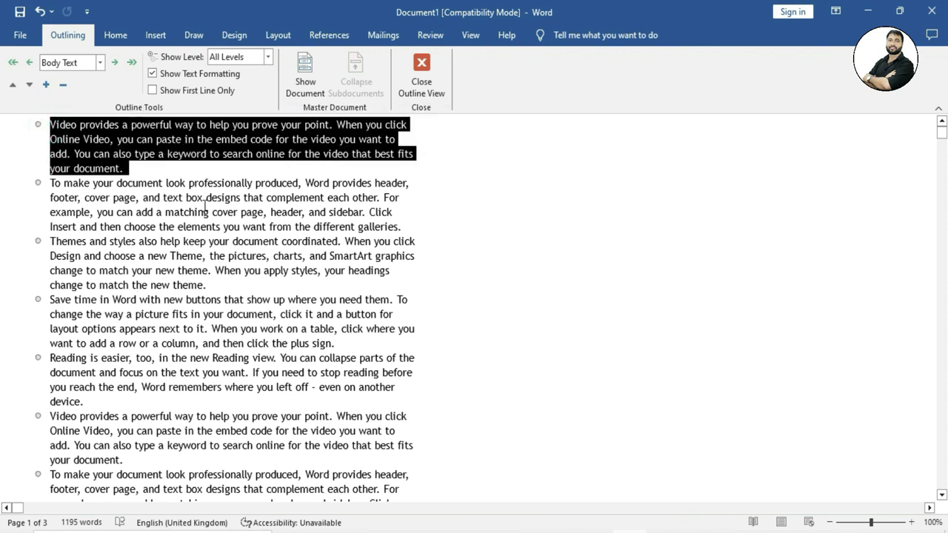
{"action": "left_click", "coordinate": [100, 66]}
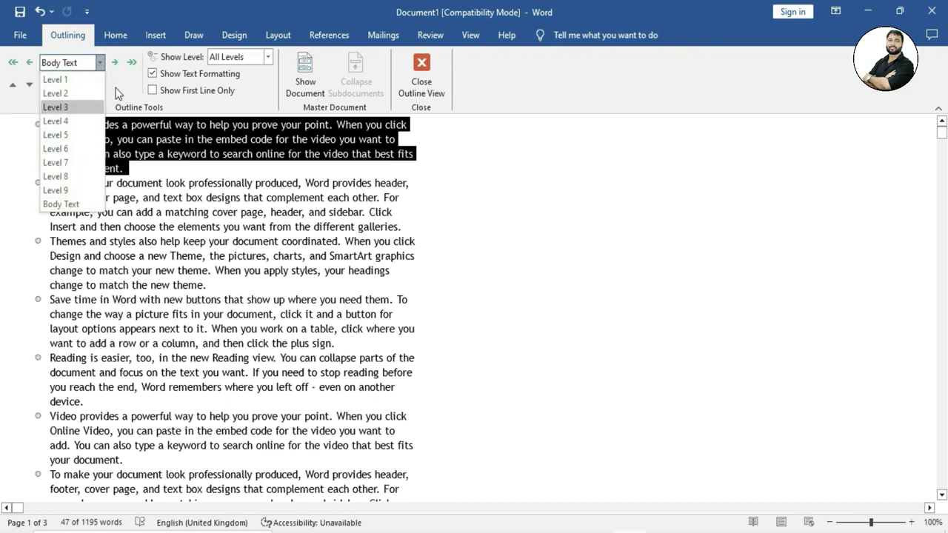
{"action": "left_click", "coordinate": [118, 83]}
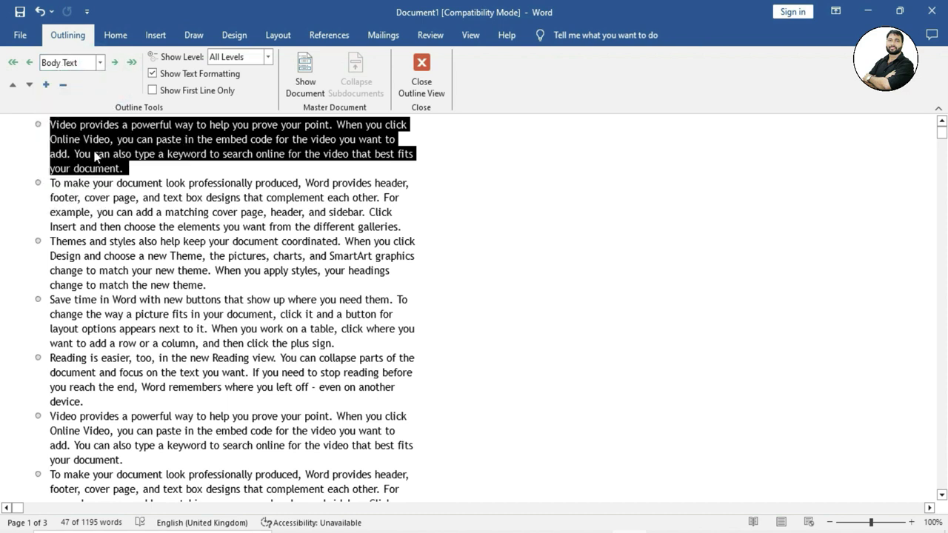
{"action": "left_click_drag", "start_coordinate": [49, 126], "coordinate": [123, 168]}
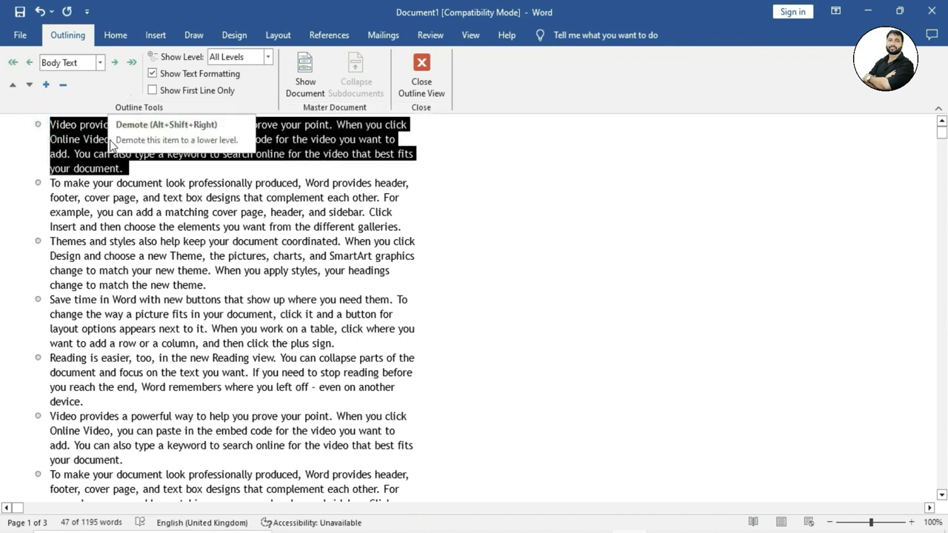
{"action": "left_click", "coordinate": [116, 65]}
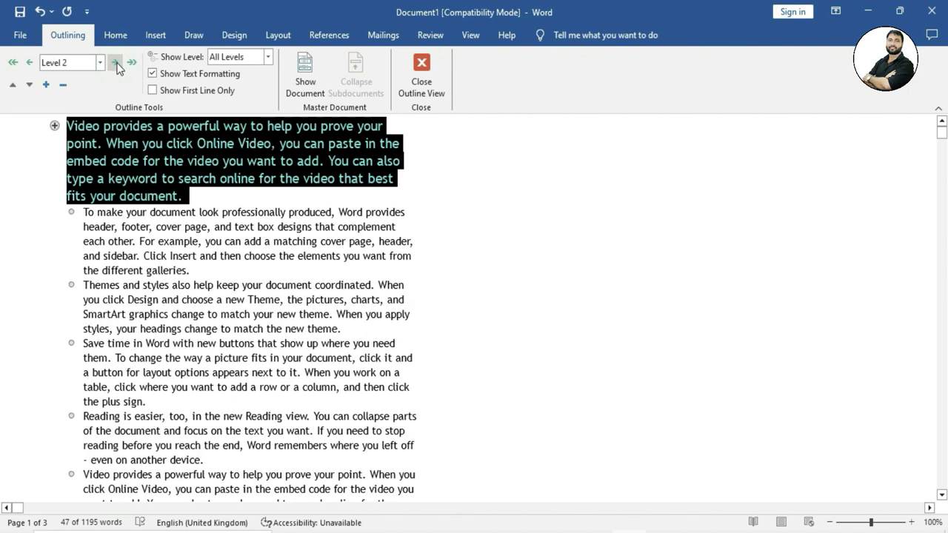
{"action": "left_click", "coordinate": [144, 255]}
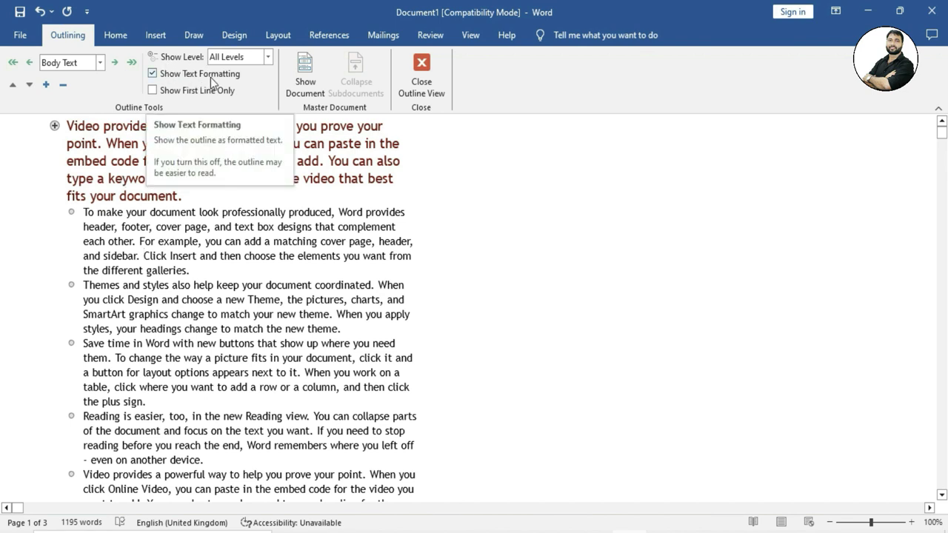
{"action": "left_click", "coordinate": [165, 77]}
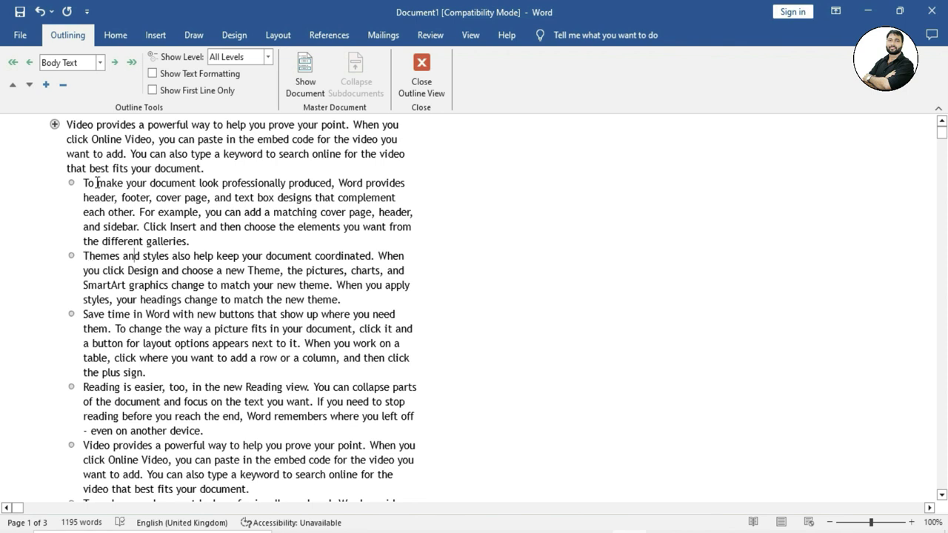
Try Levels 2, 1 and Body Text on the Themes and styles paragraph, settling on Level 3
{"action": "mouse_move", "coordinate": [83, 255]}
{"action": "left_mouse_down"}
{"action": "mouse_move", "coordinate": [258, 304]}
{"action": "mouse_move", "coordinate": [345, 300]}
{"action": "left_mouse_up"}
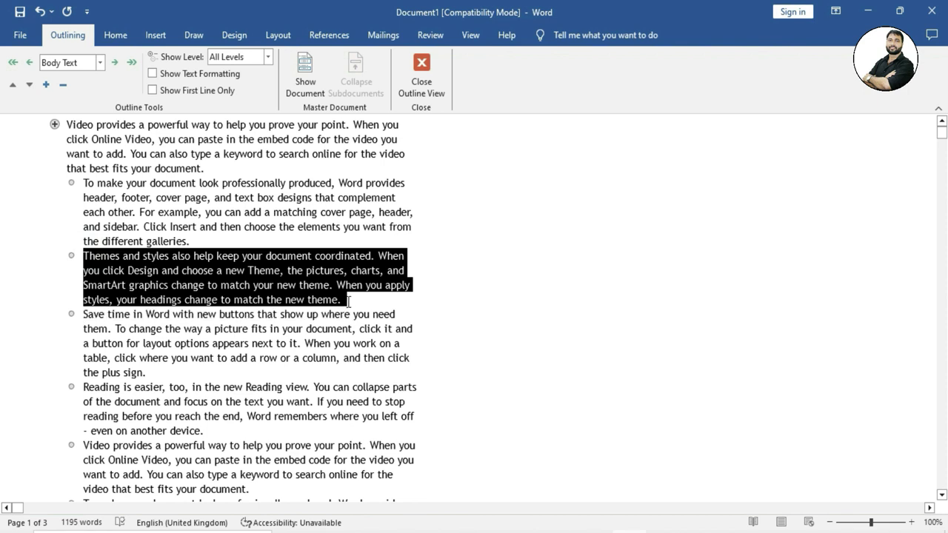
{"action": "left_click", "coordinate": [116, 63]}
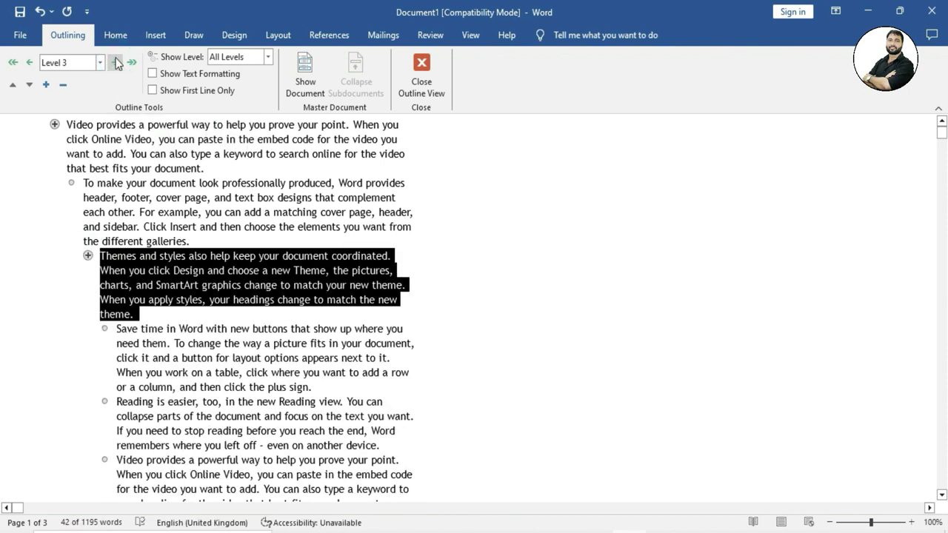
{"action": "left_click", "coordinate": [27, 65]}
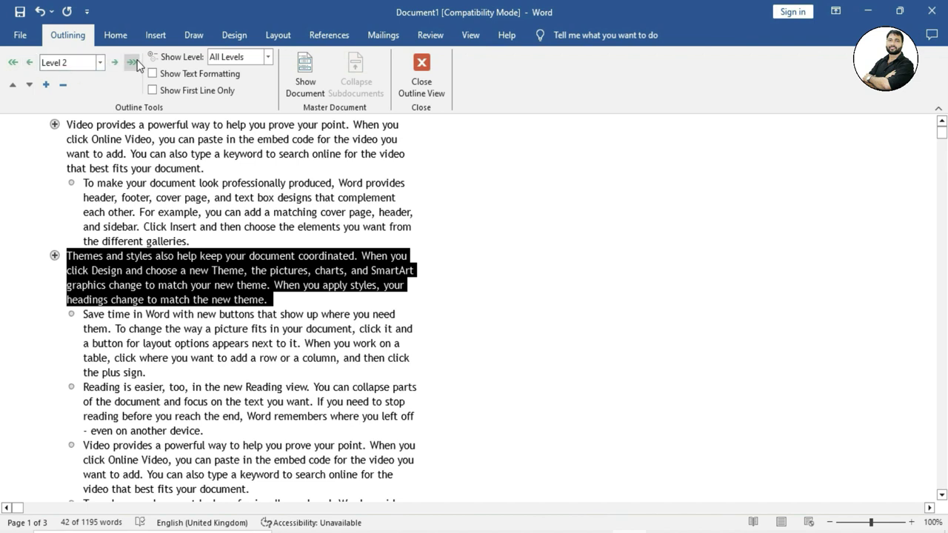
{"action": "left_click", "coordinate": [30, 65]}
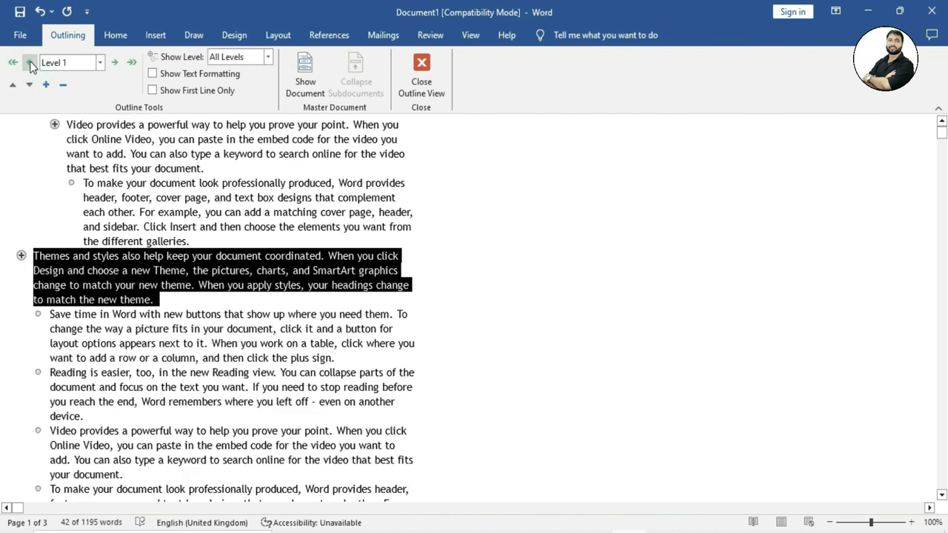
{"action": "left_click", "coordinate": [131, 65]}
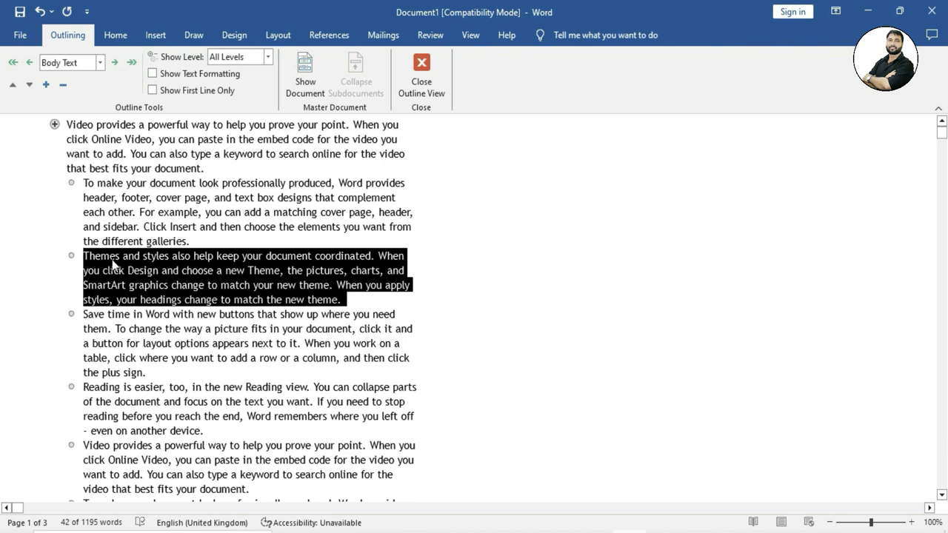
{"action": "left_click", "coordinate": [115, 66]}
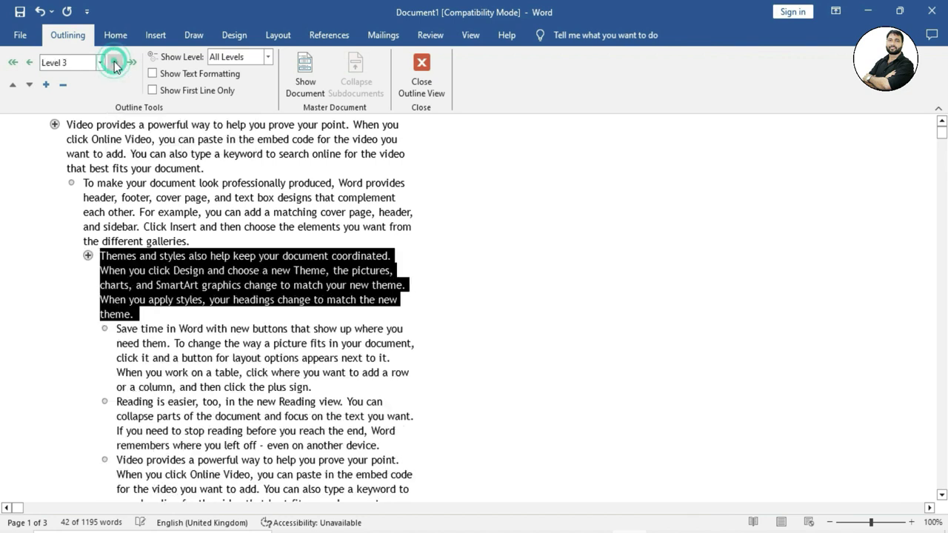
{"action": "left_click", "coordinate": [175, 285]}
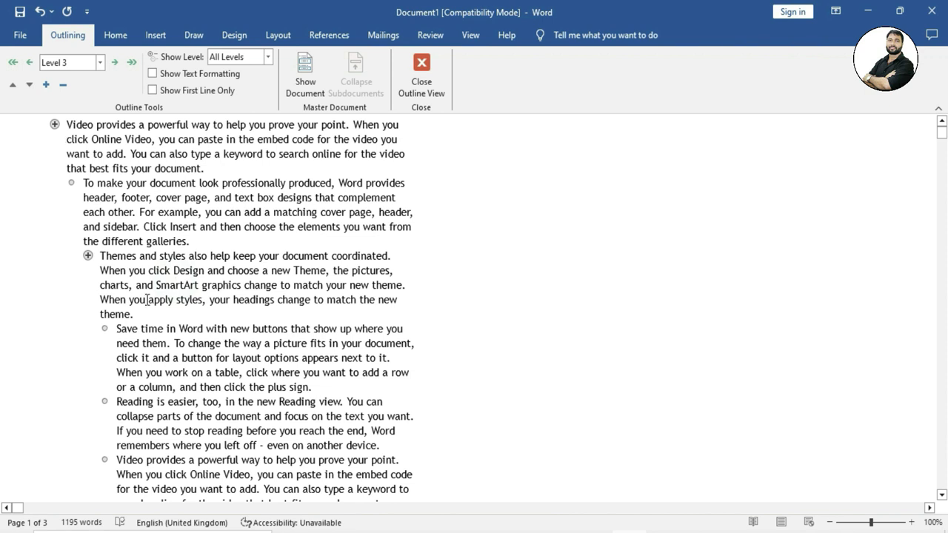
{"action": "left_click", "coordinate": [92, 133]}
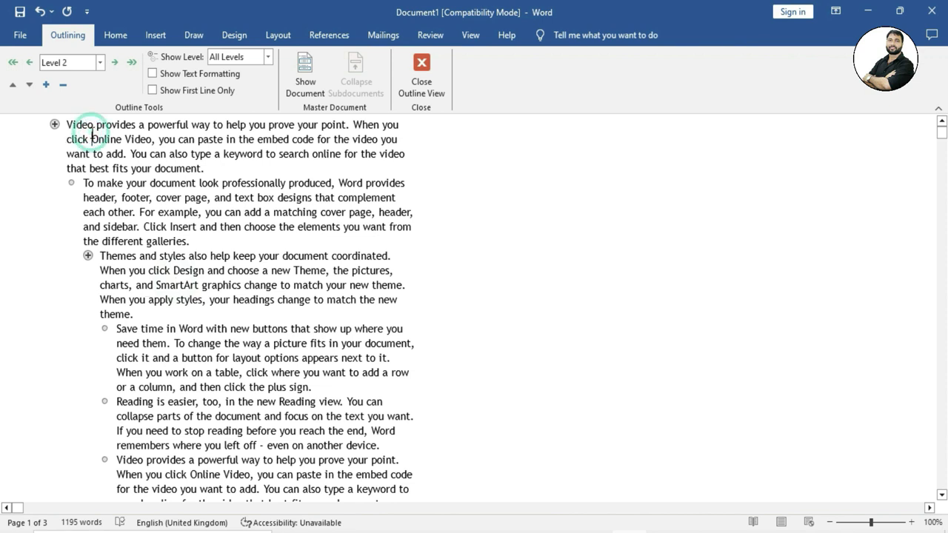
{"action": "left_click", "coordinate": [129, 268]}
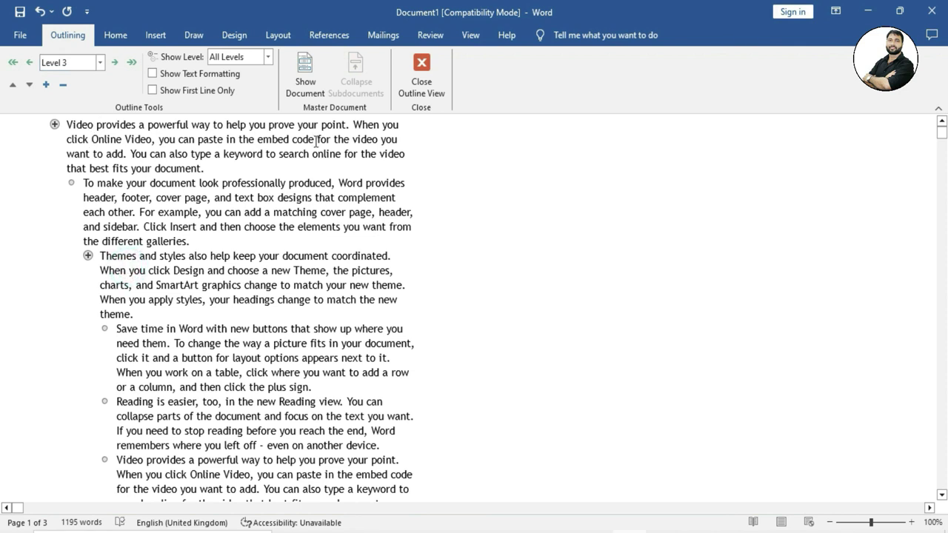
Set Show Level to Level 2, then to Level 3
{"action": "left_click", "coordinate": [268, 57]}
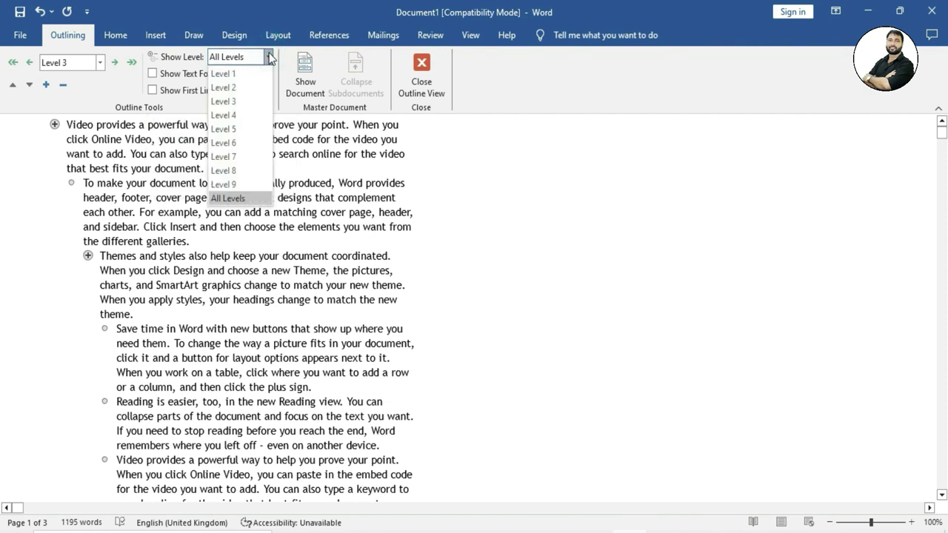
{"action": "left_click", "coordinate": [243, 88]}
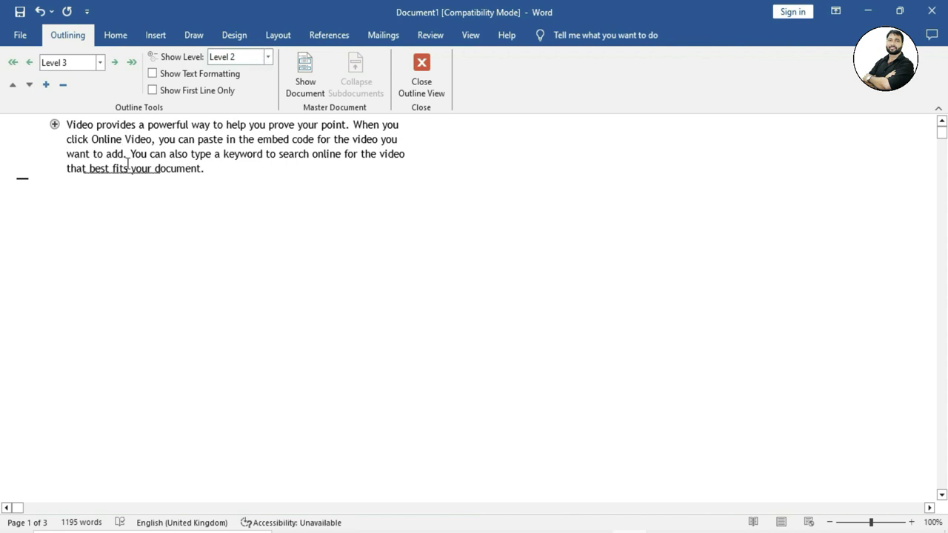
{"action": "left_click", "coordinate": [267, 57]}
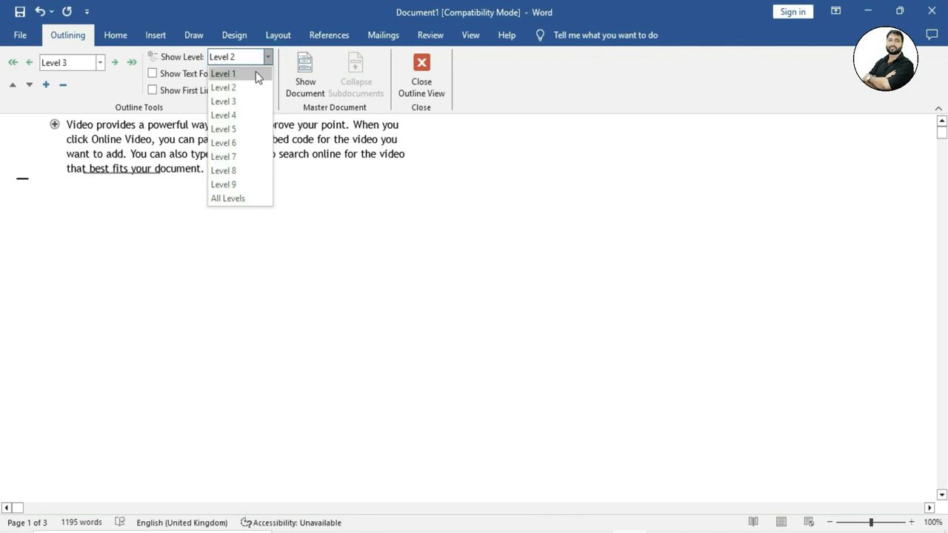
{"action": "left_click", "coordinate": [244, 101]}
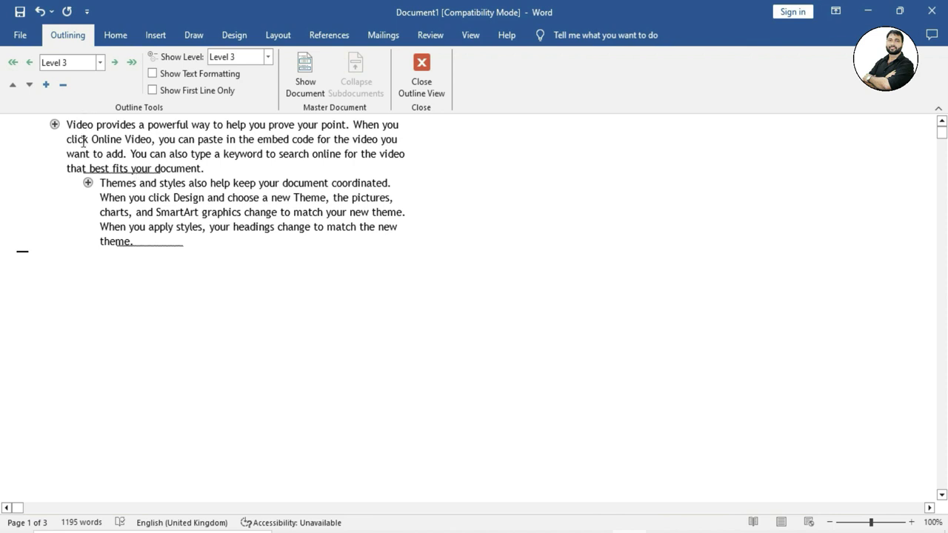
Expand the Themes and styles heading and the first heading to reveal their body paragraphs
{"action": "left_click", "coordinate": [46, 84]}
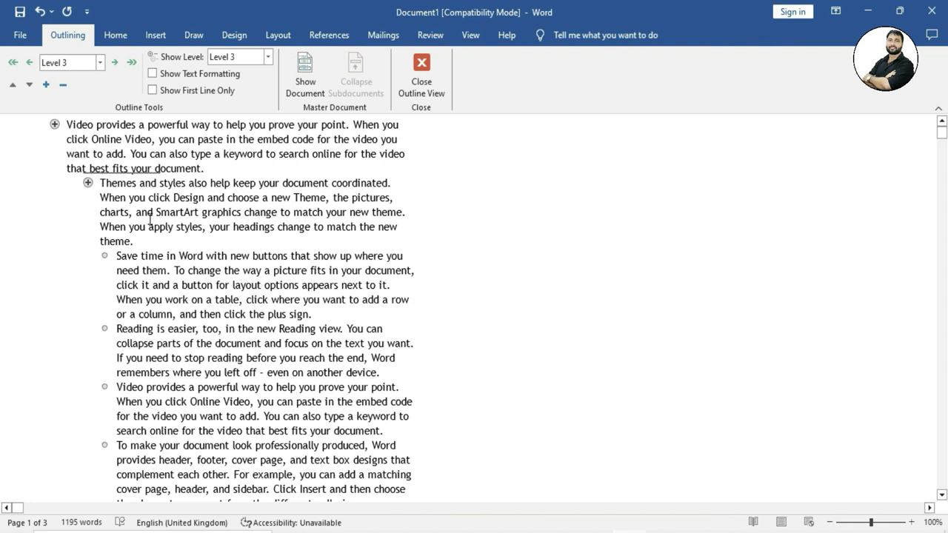
{"action": "scroll", "coordinate": [147, 275], "scroll_direction": "down", "scroll_amount": 1}
{"action": "scroll", "coordinate": [146, 275], "scroll_direction": "down", "scroll_amount": 3}
{"action": "scroll", "coordinate": [145, 285], "scroll_direction": "up", "scroll_amount": 4}
{"action": "left_click", "coordinate": [74, 126]}
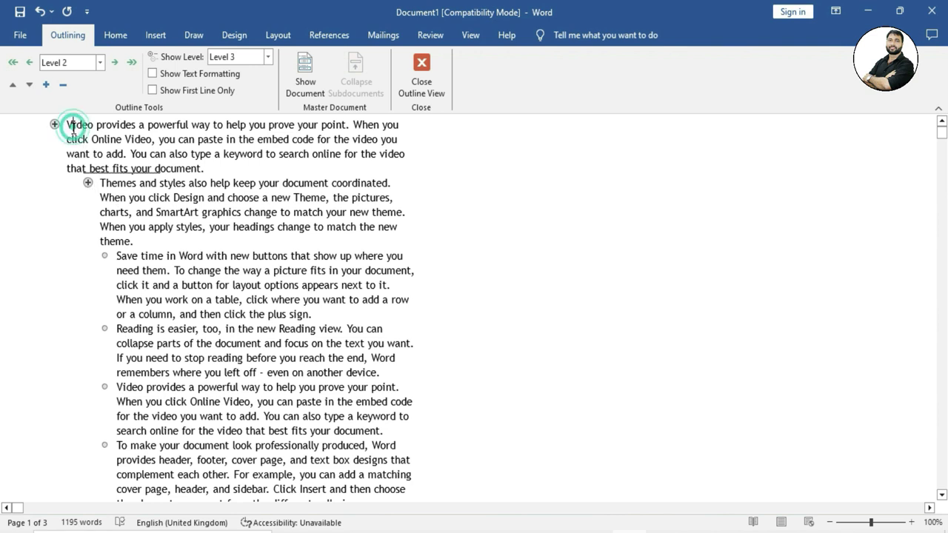
{"action": "left_click", "coordinate": [46, 85]}
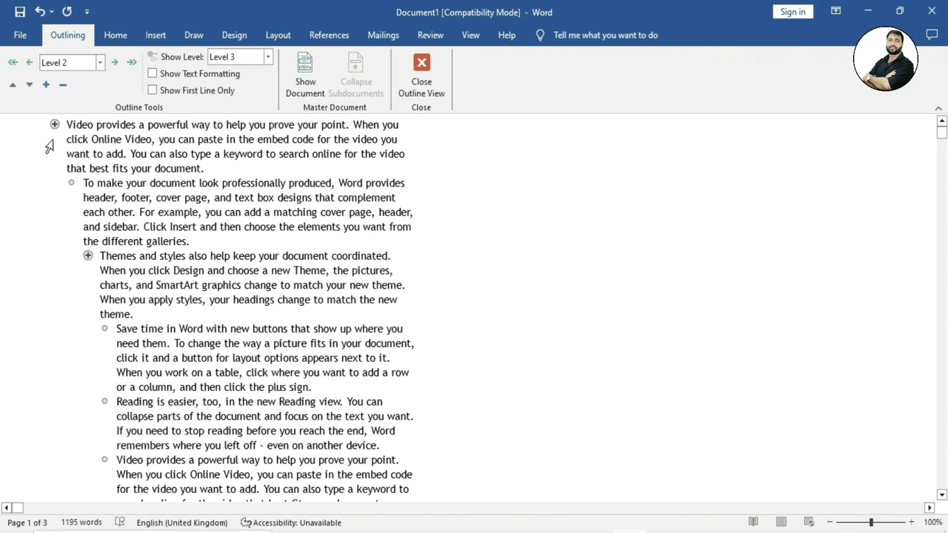
{"action": "left_click", "coordinate": [63, 87]}
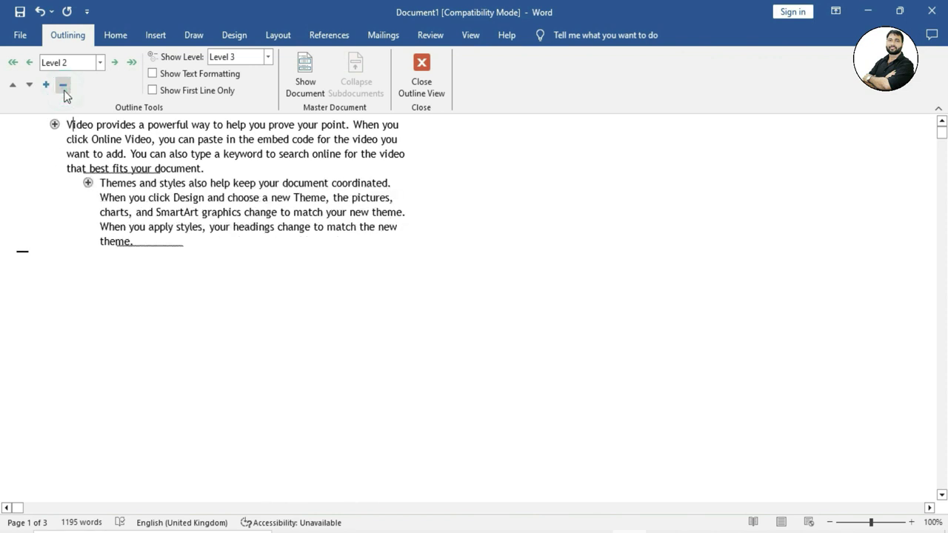
{"action": "left_click", "coordinate": [46, 85]}
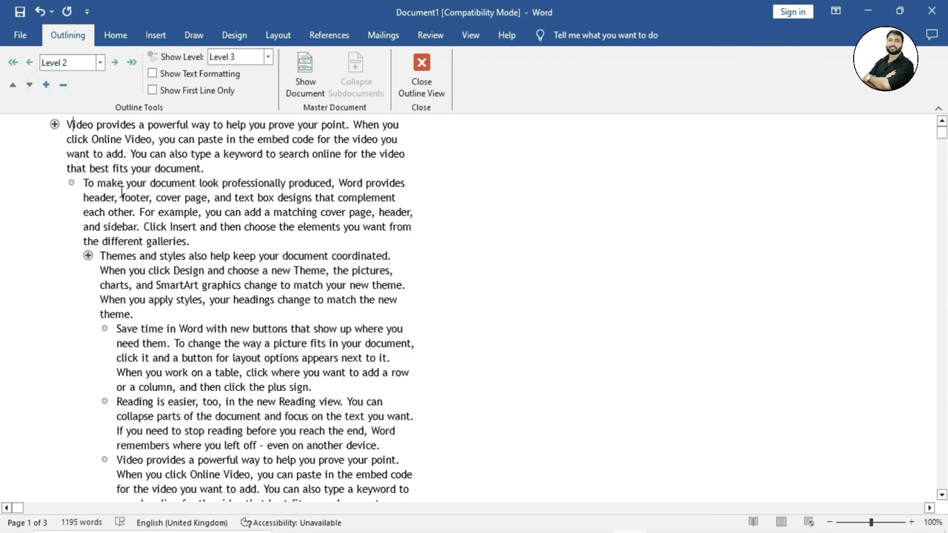
{"action": "left_click", "coordinate": [10, 84]}
{"action": "left_click", "coordinate": [74, 124]}
{"action": "left_click", "coordinate": [75, 126]}
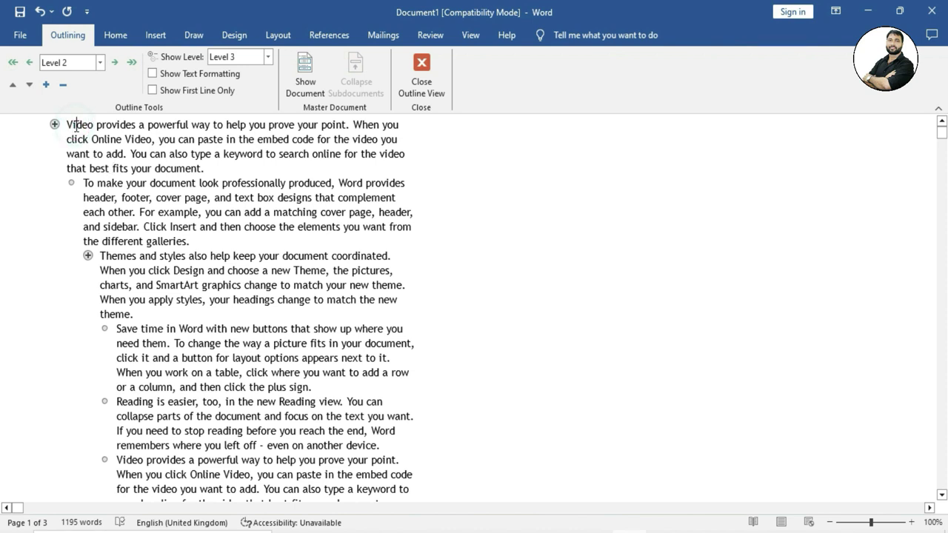
{"action": "left_click", "coordinate": [29, 87]}
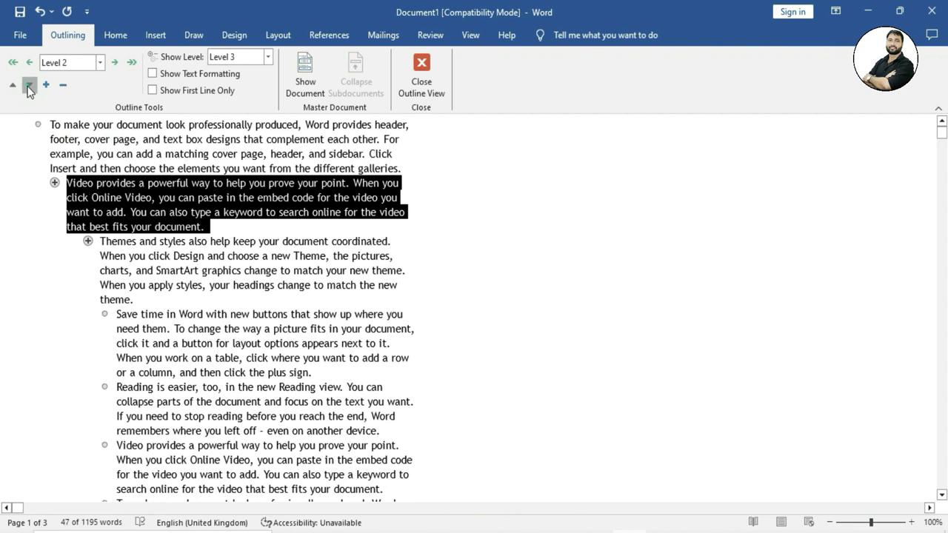
{"action": "left_click", "coordinate": [30, 87]}
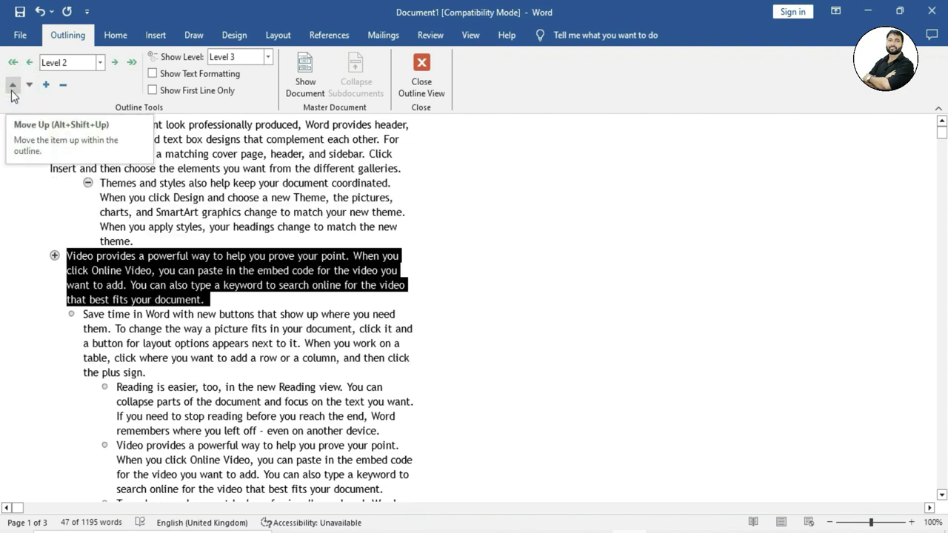
{"action": "left_click", "coordinate": [12, 87]}
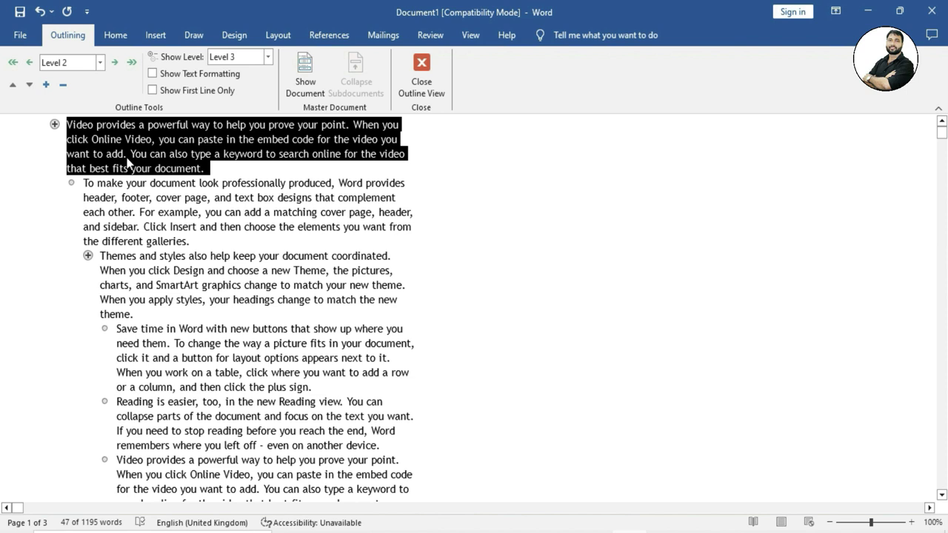
{"action": "left_click", "coordinate": [151, 209]}
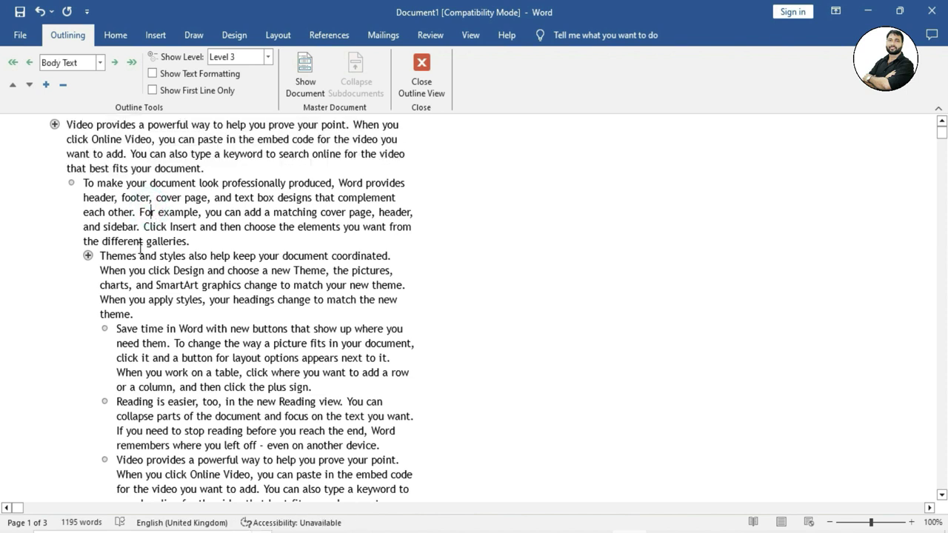
Turn on Show Text Formatting so headings display in larger coloured fonts
{"action": "left_click", "coordinate": [154, 76]}
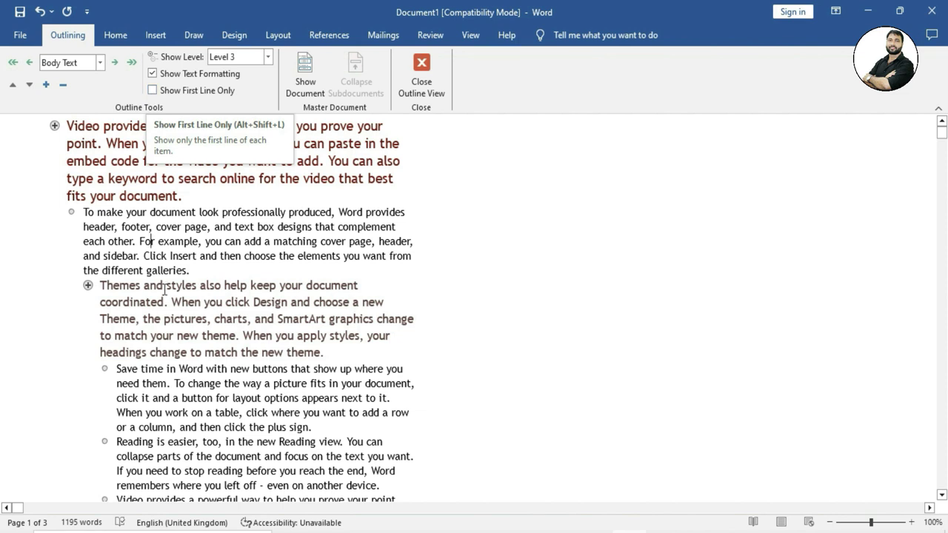
{"action": "scroll", "coordinate": [125, 259], "scroll_direction": "down", "scroll_amount": 2}
{"action": "scroll", "coordinate": [124, 259], "scroll_direction": "down", "scroll_amount": 1}
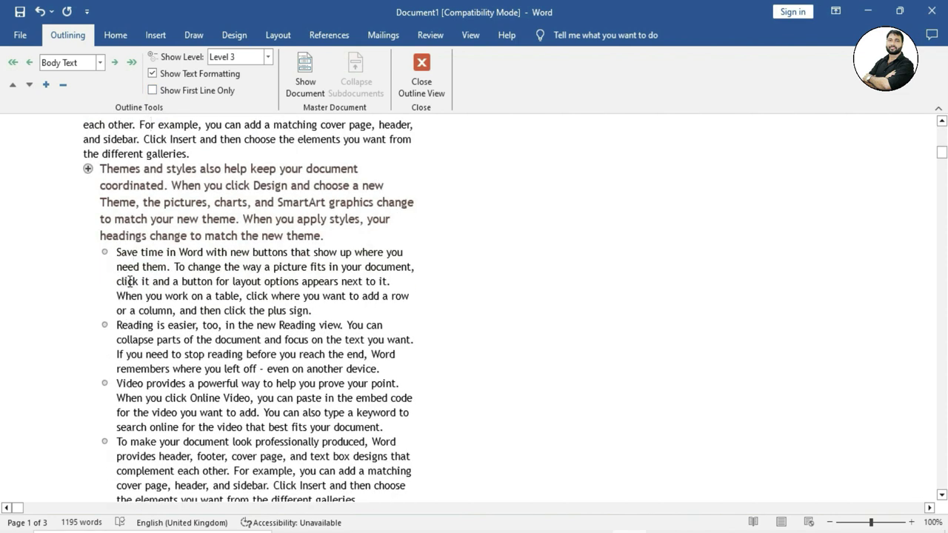
{"action": "left_click_drag", "start_coordinate": [116, 253], "coordinate": [314, 312]}
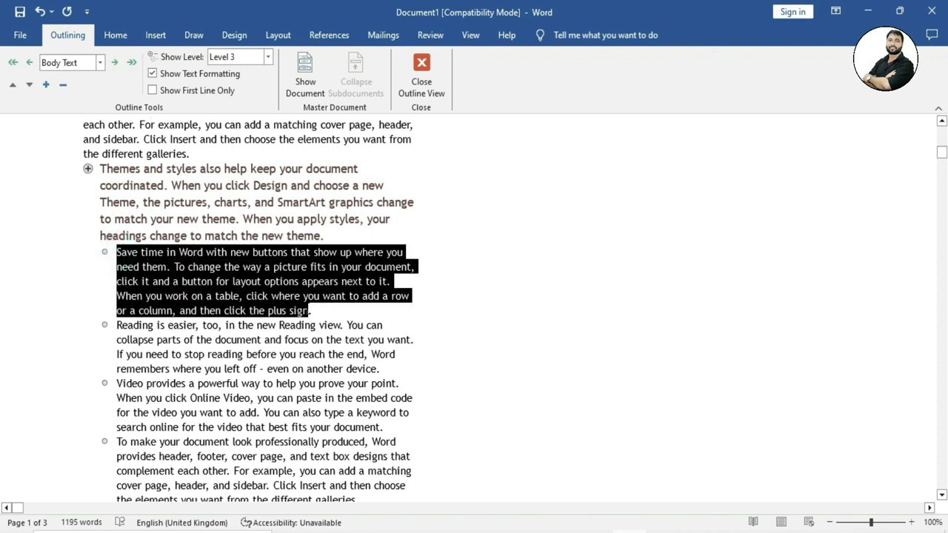
{"action": "left_click", "coordinate": [208, 297]}
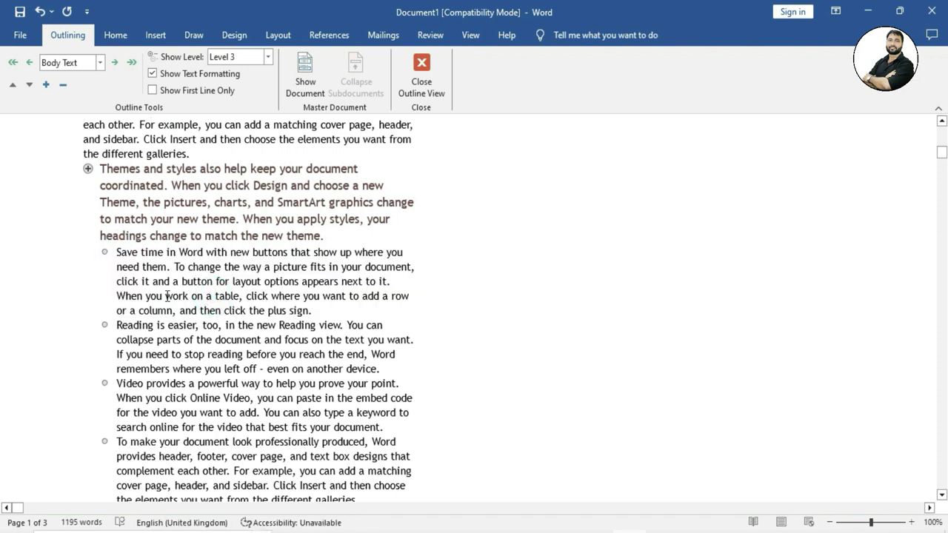
{"action": "left_click_drag", "start_coordinate": [116, 253], "coordinate": [404, 257]}
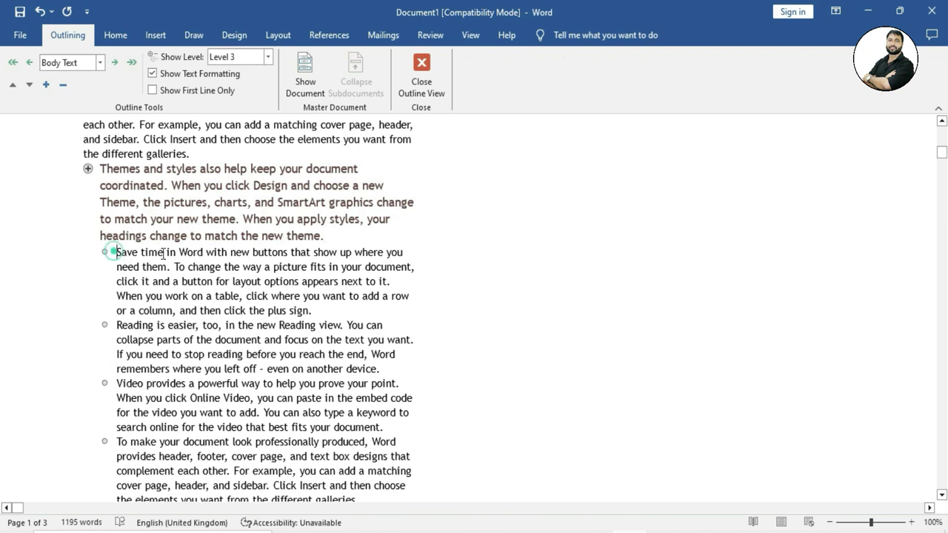
{"action": "left_click", "coordinate": [203, 324]}
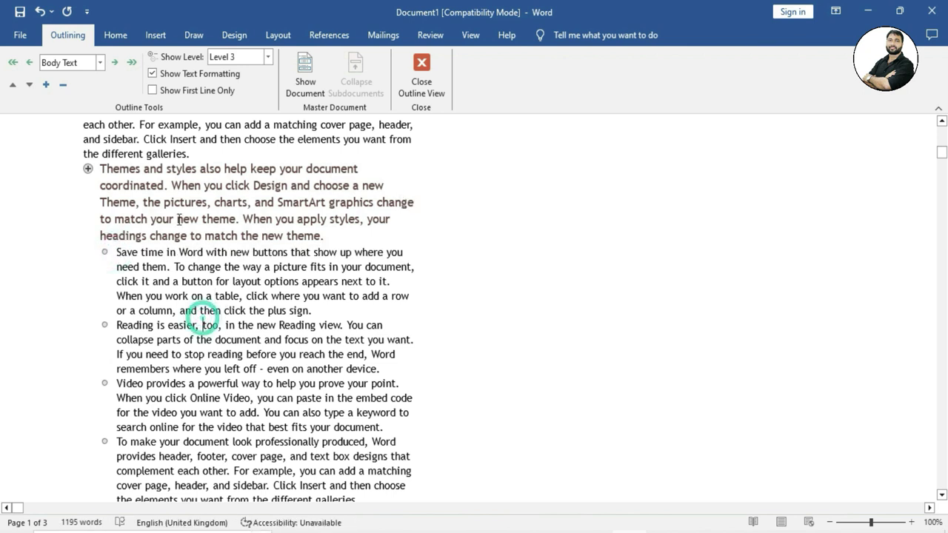
Try Show First Line Only, then turn it off so body paragraphs show in full
{"action": "left_click", "coordinate": [152, 90]}
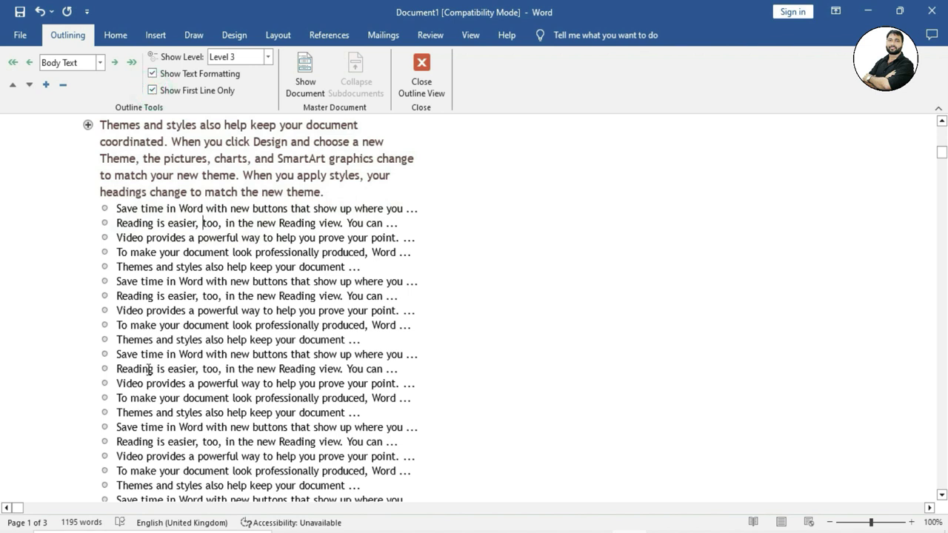
{"action": "scroll", "coordinate": [148, 370], "scroll_direction": "up", "scroll_amount": 1}
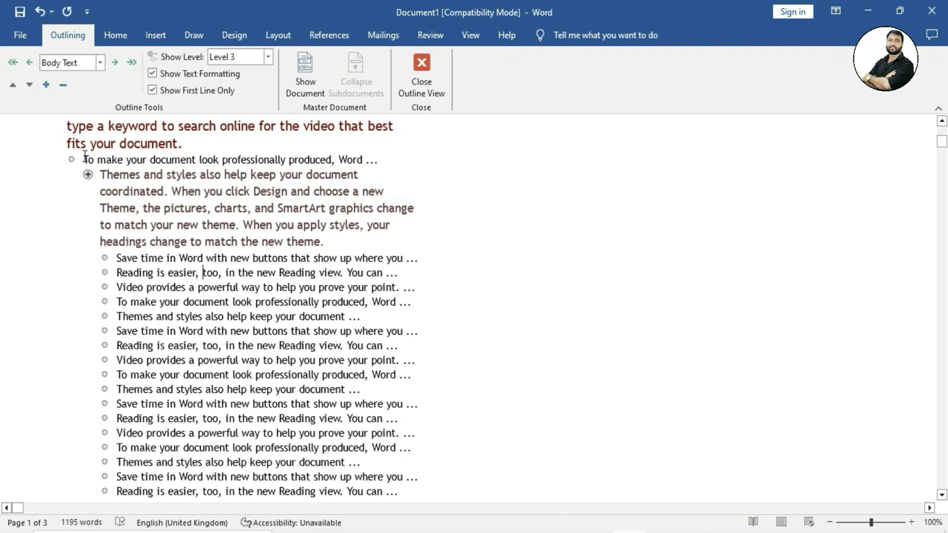
{"action": "left_click_drag", "start_coordinate": [83, 159], "coordinate": [363, 159]}
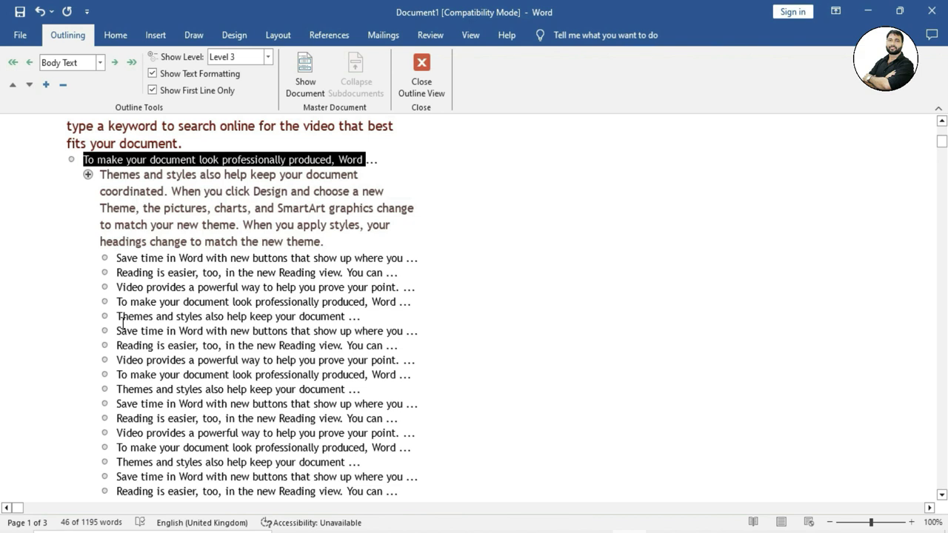
{"action": "left_click", "coordinate": [152, 90]}
{"action": "left_click", "coordinate": [168, 331]}
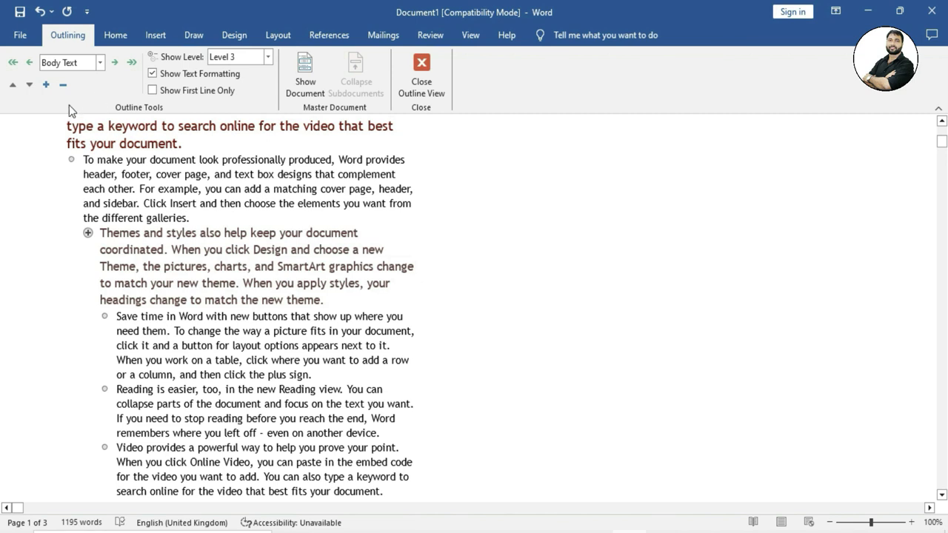
Turn on Show Document and insert the Microsoft file as a subdocument below Themes and styles
{"action": "left_click", "coordinate": [306, 85]}
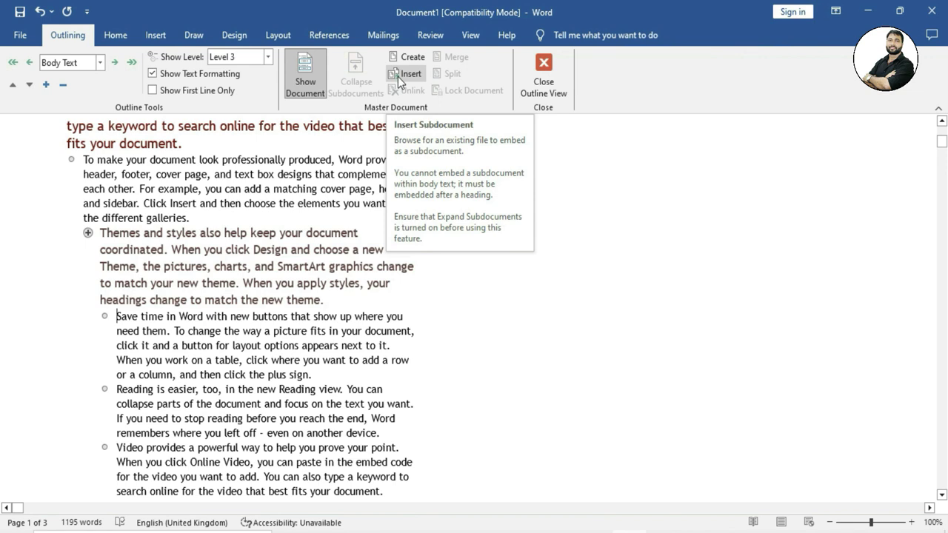
{"action": "left_click", "coordinate": [398, 76]}
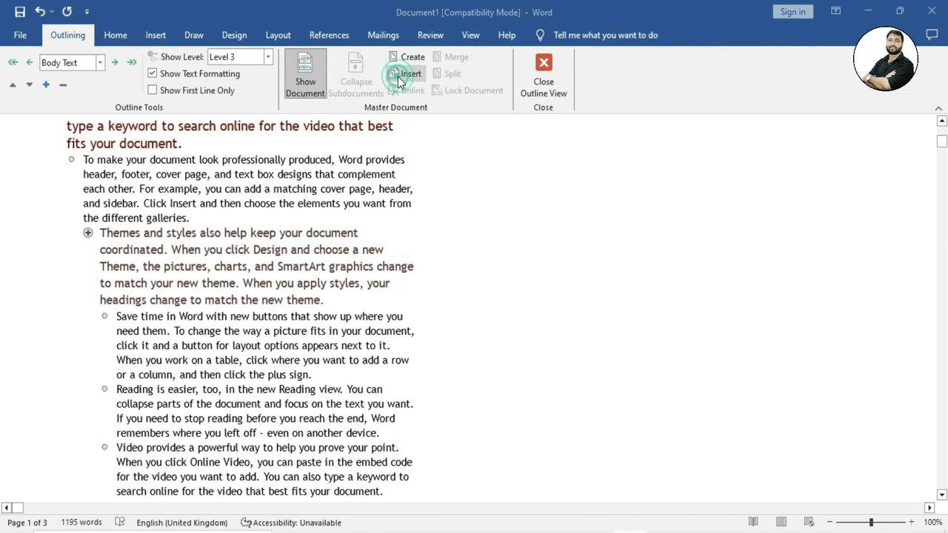
{"action": "left_click_drag", "start_coordinate": [299, 8], "coordinate": [486, 68]}
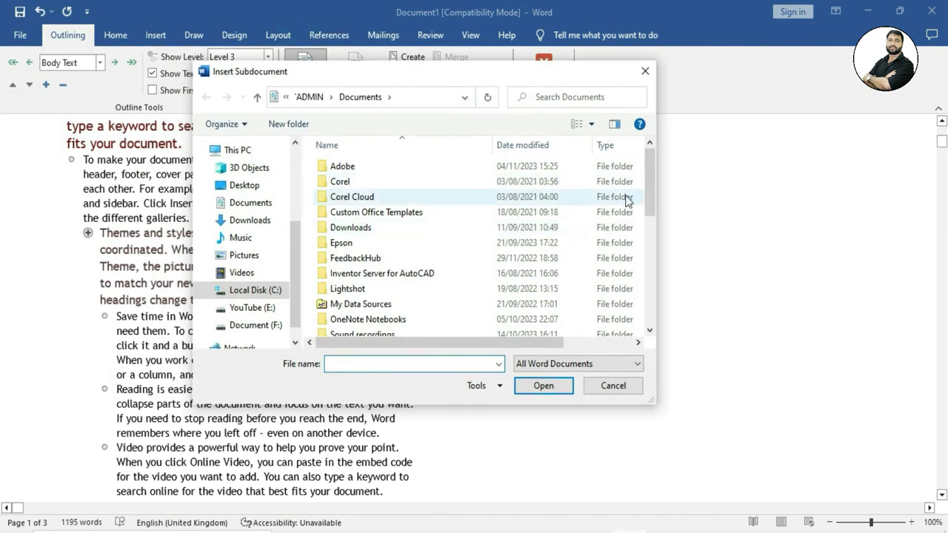
{"action": "left_click_drag", "start_coordinate": [648, 178], "coordinate": [653, 281]}
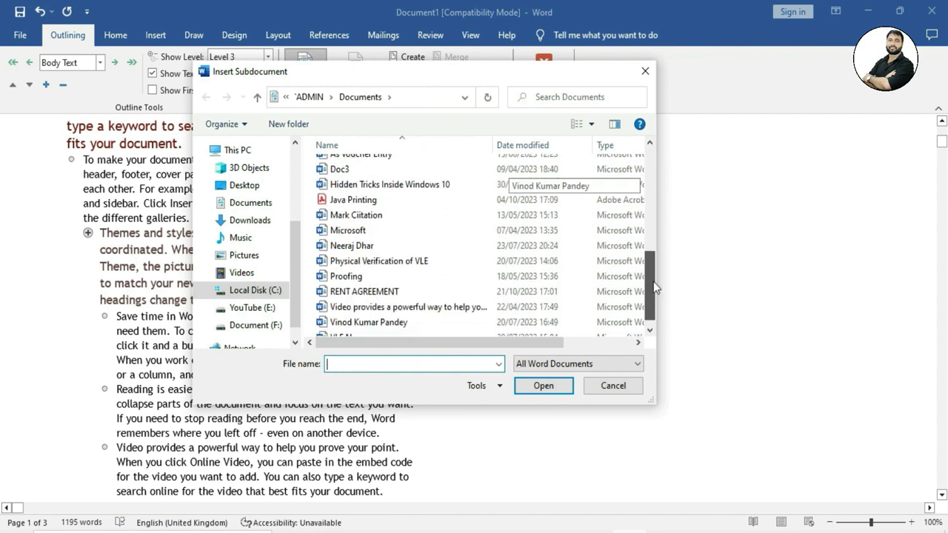
{"action": "left_click", "coordinate": [356, 233]}
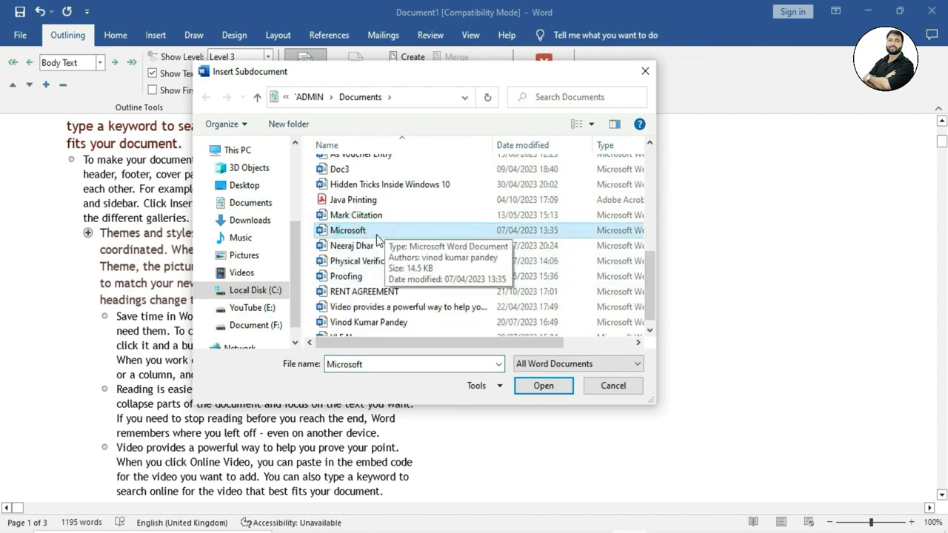
{"action": "left_click", "coordinate": [551, 386]}
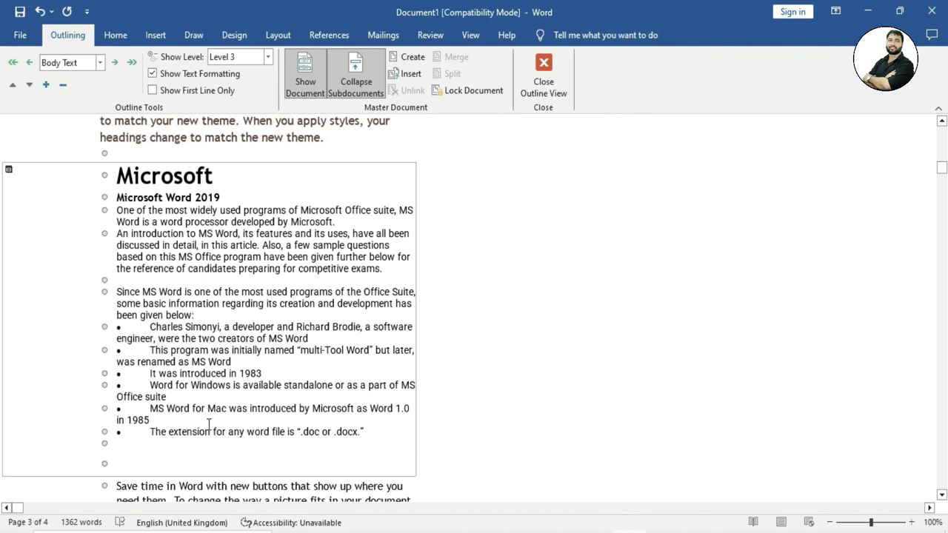
Collapse the subdocument to a Microsoft.docx link, accepting the save prompt and backing out of Save As
{"action": "scroll", "coordinate": [215, 395], "scroll_direction": "up", "scroll_amount": 3}
{"action": "scroll", "coordinate": [215, 395], "scroll_direction": "up", "scroll_amount": 2}
{"action": "scroll", "coordinate": [215, 395], "scroll_direction": "down", "scroll_amount": 1}
{"action": "scroll", "coordinate": [215, 395], "scroll_direction": "down", "scroll_amount": 1}
{"action": "scroll", "coordinate": [185, 370], "scroll_direction": "down", "scroll_amount": 1}
{"action": "scroll", "coordinate": [186, 371], "scroll_direction": "down", "scroll_amount": 1}
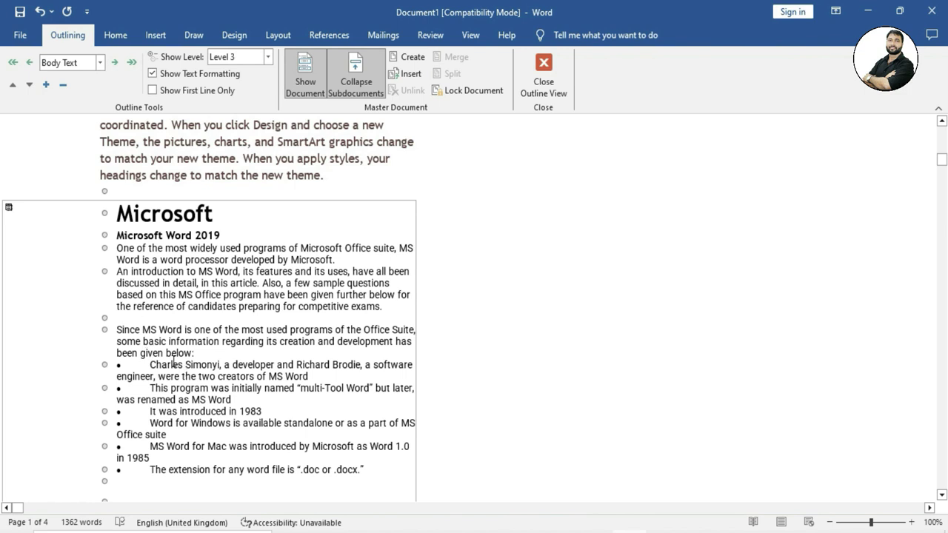
{"action": "left_click", "coordinate": [355, 70]}
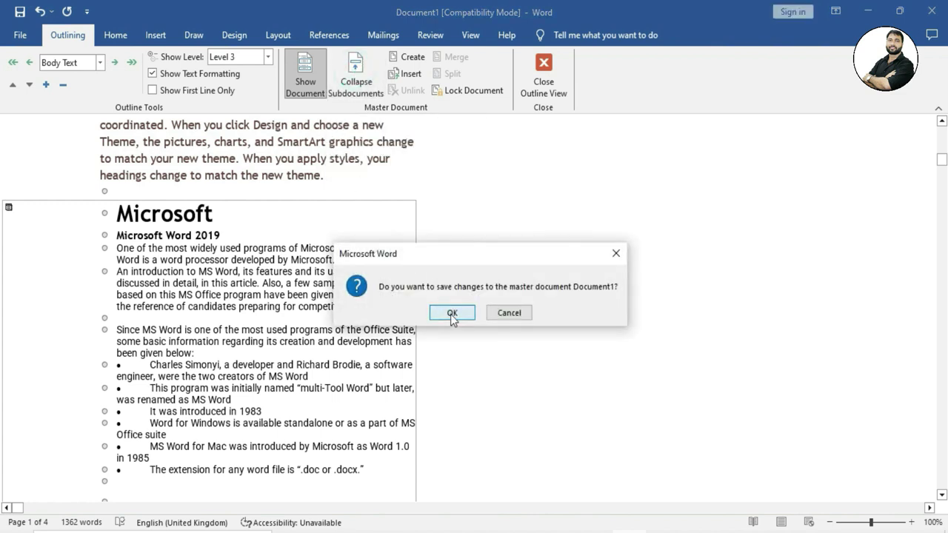
{"action": "left_click", "coordinate": [451, 313]}
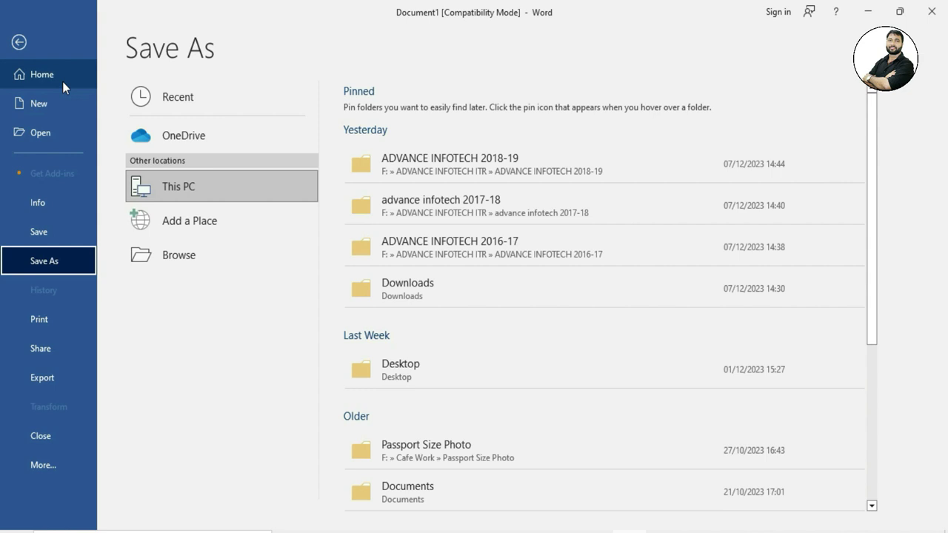
{"action": "left_click", "coordinate": [18, 44]}
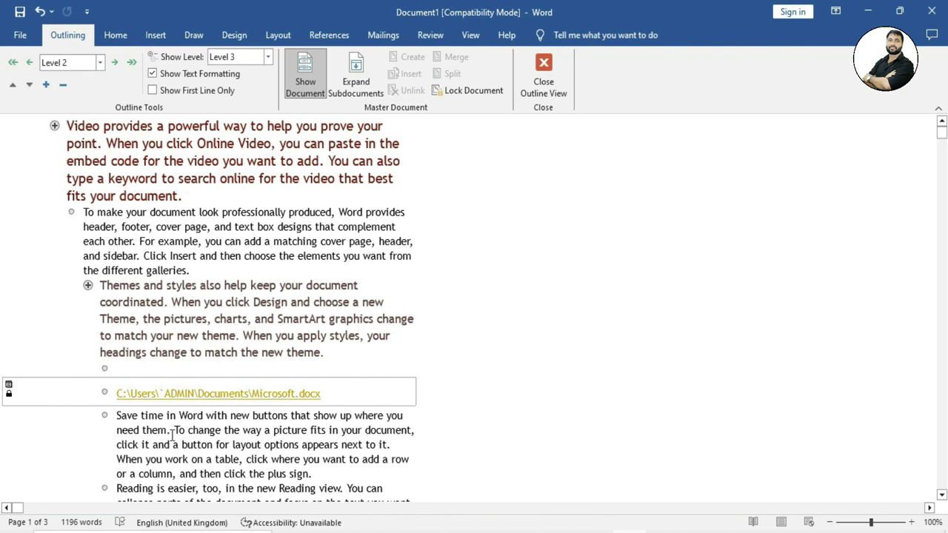
{"action": "scroll", "coordinate": [172, 436], "scroll_direction": "down", "scroll_amount": 2}
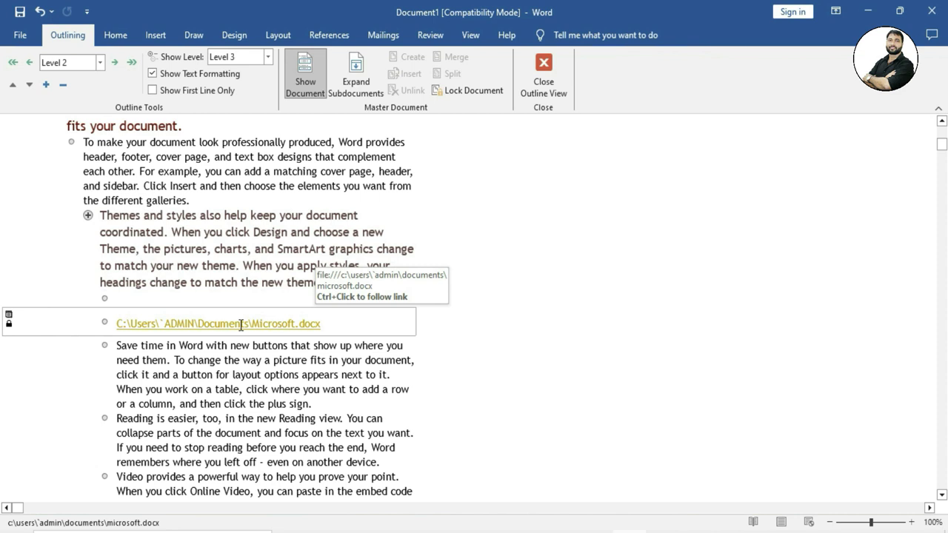
{"action": "left_click", "coordinate": [358, 80]}
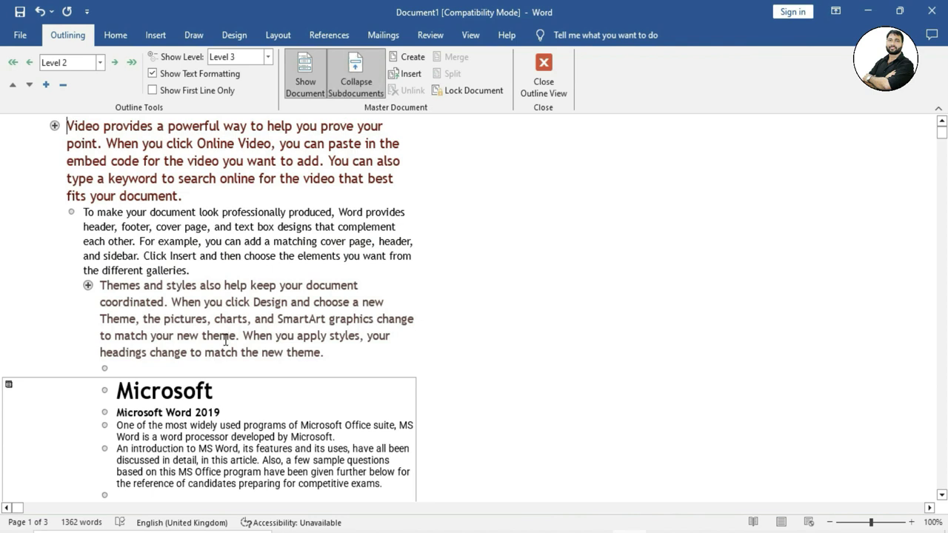
{"action": "scroll", "coordinate": [226, 340], "scroll_direction": "down", "scroll_amount": 5}
{"action": "scroll", "coordinate": [225, 341], "scroll_direction": "down", "scroll_amount": 1}
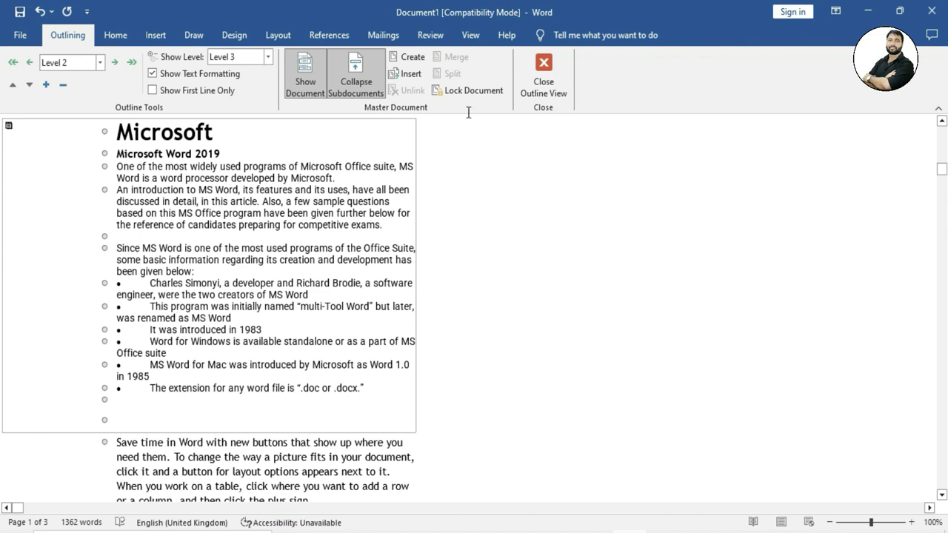
{"action": "left_click", "coordinate": [356, 78]}
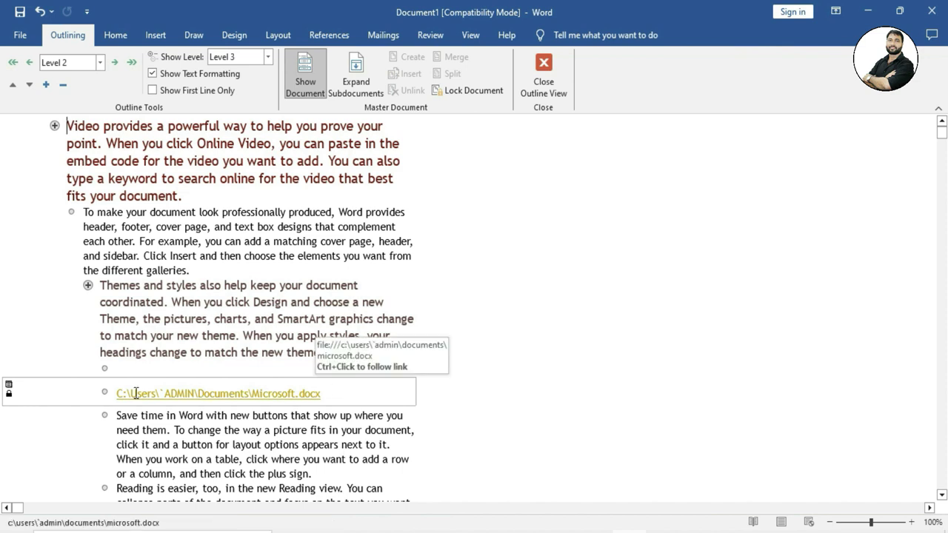
{"action": "left_click", "coordinate": [469, 92]}
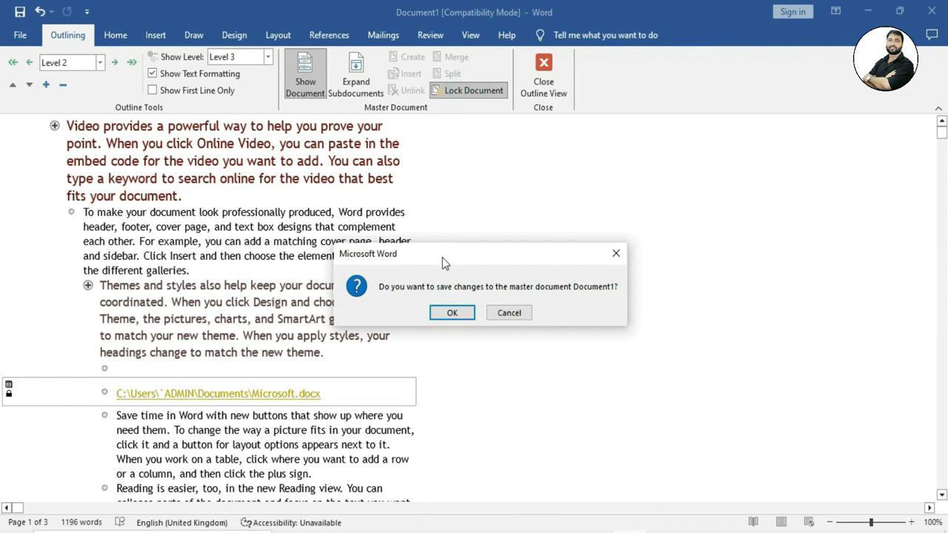
{"action": "left_click", "coordinate": [452, 314]}
{"action": "left_click", "coordinate": [469, 311]}
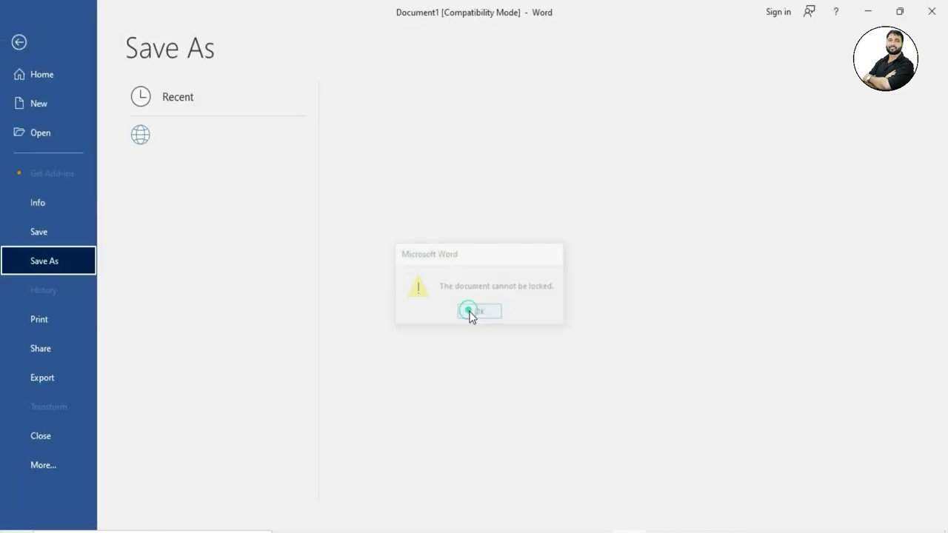
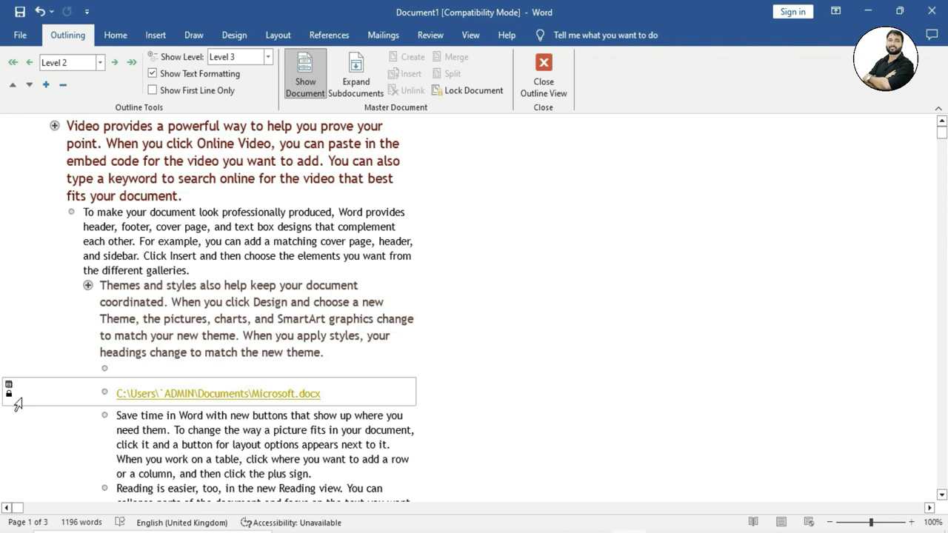
Expand the Microsoft.docx subdocument inline and scroll through its full text
{"action": "left_click", "coordinate": [363, 87]}
{"action": "scroll", "coordinate": [253, 381], "scroll_direction": "down", "scroll_amount": 2}
{"action": "scroll", "coordinate": [254, 381], "scroll_direction": "down", "scroll_amount": 2}
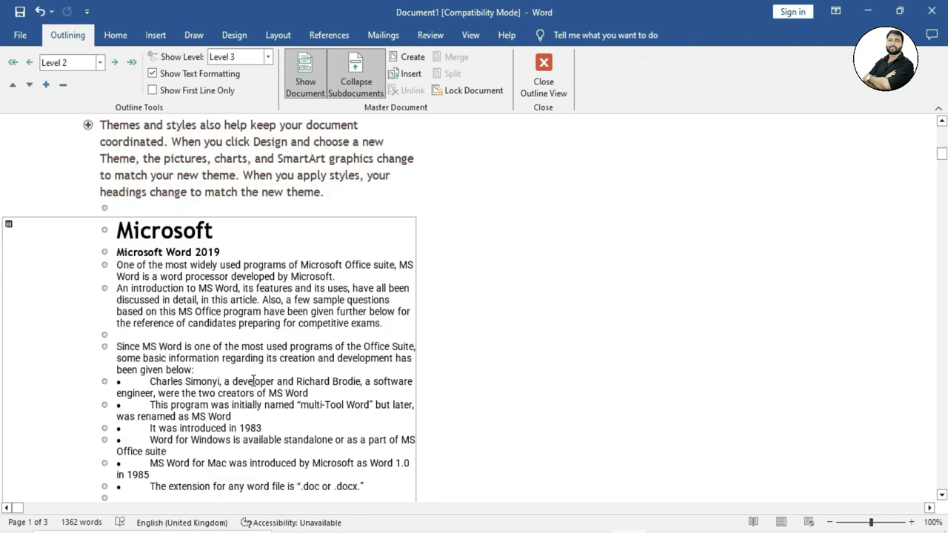
{"action": "scroll", "coordinate": [254, 381], "scroll_direction": "down", "scroll_amount": 2}
{"action": "scroll", "coordinate": [253, 381], "scroll_direction": "up", "scroll_amount": 5}
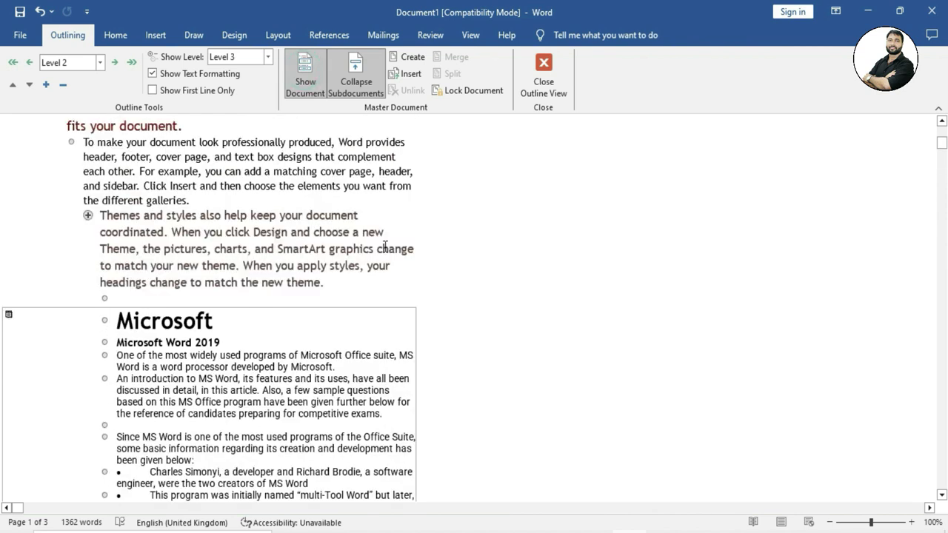
Turn Show Document off, leaving only a section break, then turn it back on
{"action": "left_click", "coordinate": [309, 79]}
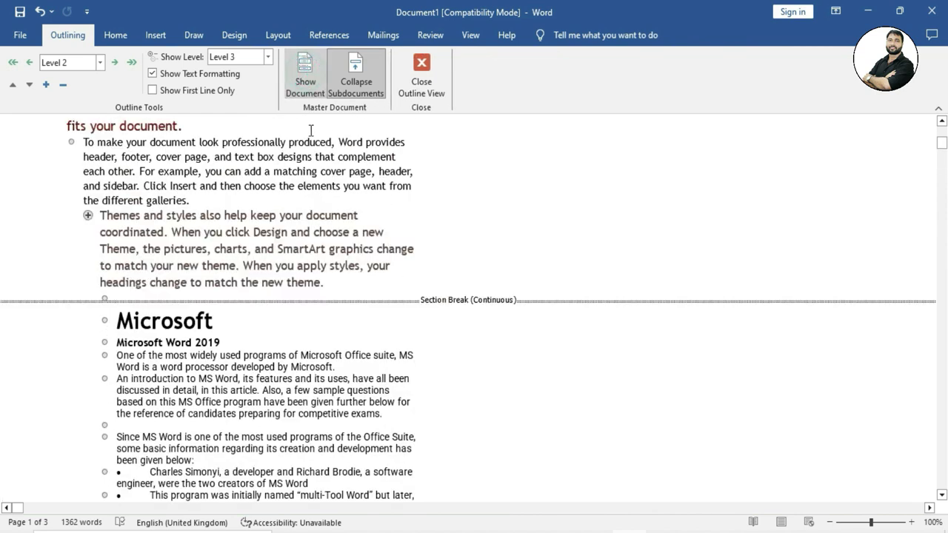
{"action": "scroll", "coordinate": [361, 317], "scroll_direction": "down", "scroll_amount": 3}
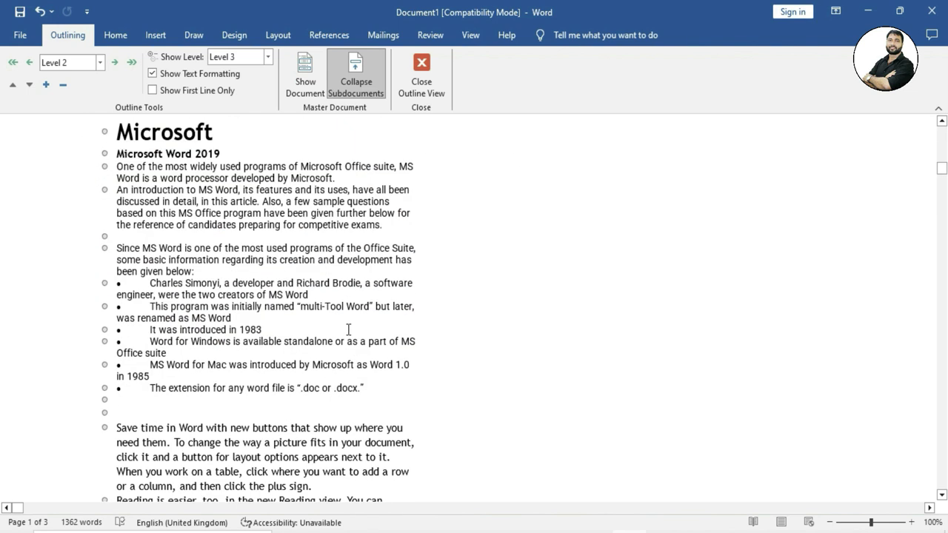
{"action": "scroll", "coordinate": [361, 317], "scroll_direction": "up", "scroll_amount": 3}
{"action": "left_click", "coordinate": [319, 90]}
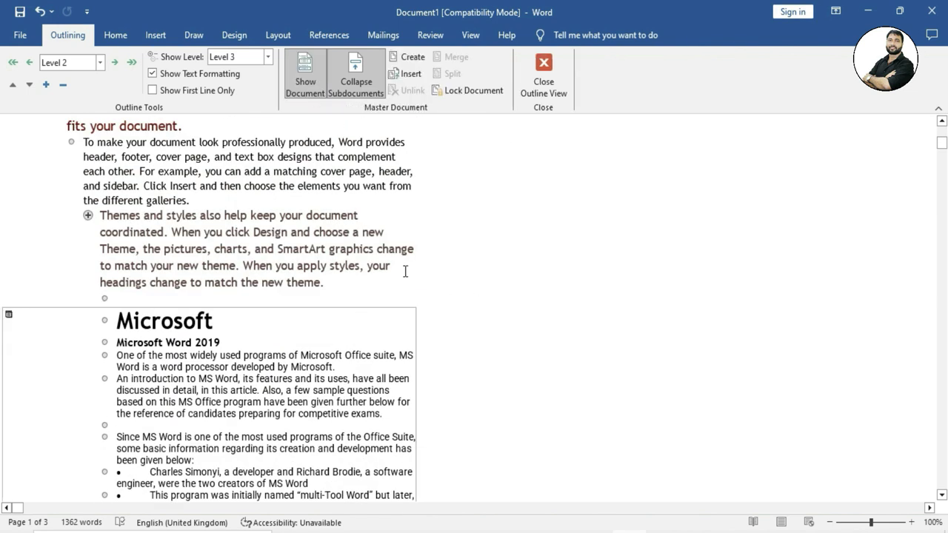
Close Outline View and switch the master document to Draft view
{"action": "left_click", "coordinate": [546, 76]}
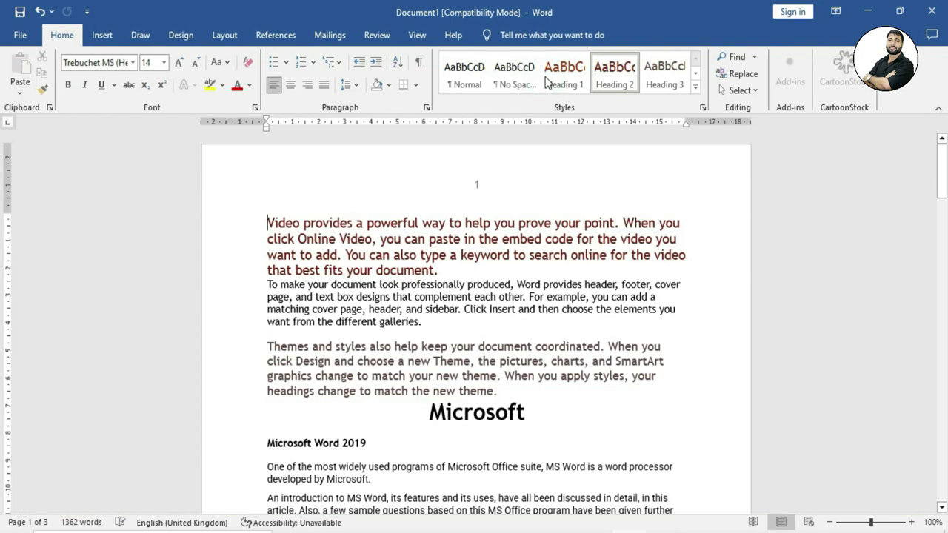
{"action": "scroll", "coordinate": [375, 281], "scroll_direction": "down", "scroll_amount": 5}
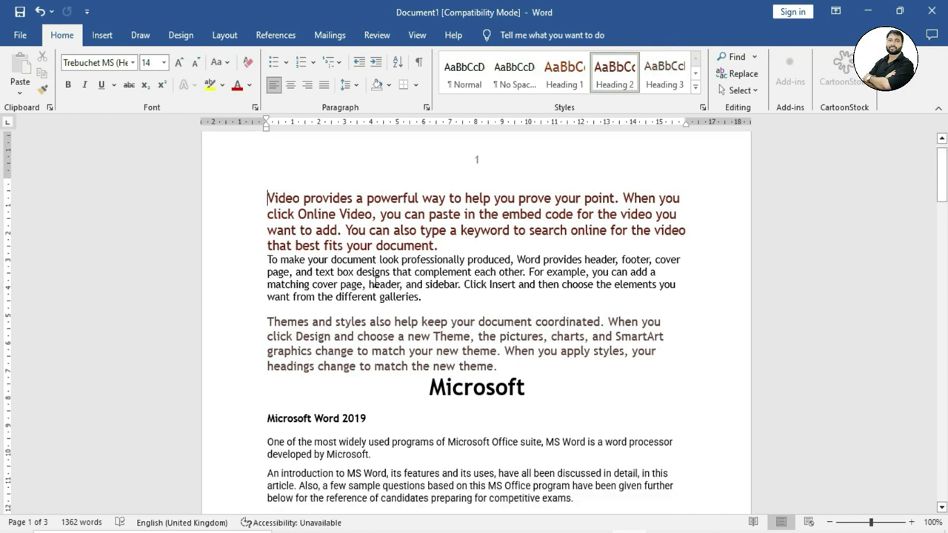
{"action": "scroll", "coordinate": [376, 281], "scroll_direction": "up", "scroll_amount": 5}
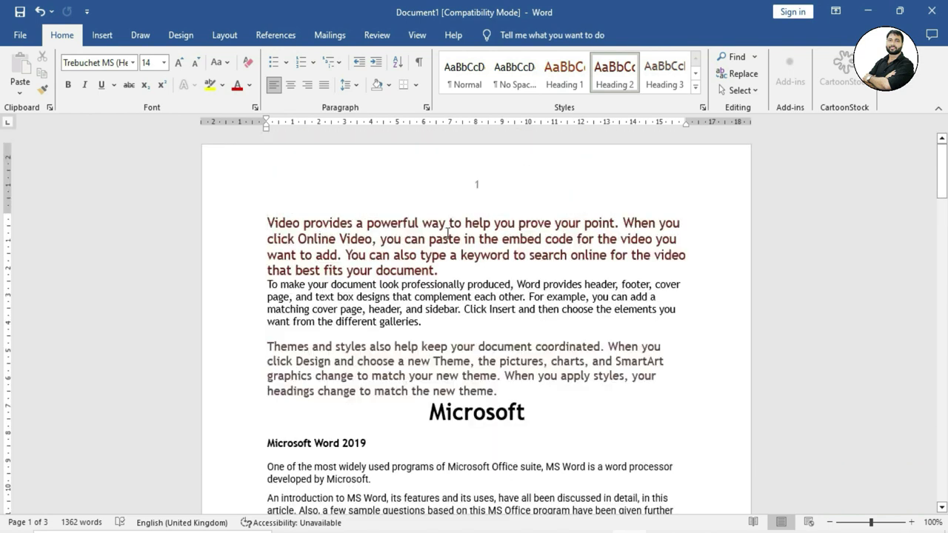
{"action": "left_click", "coordinate": [417, 34]}
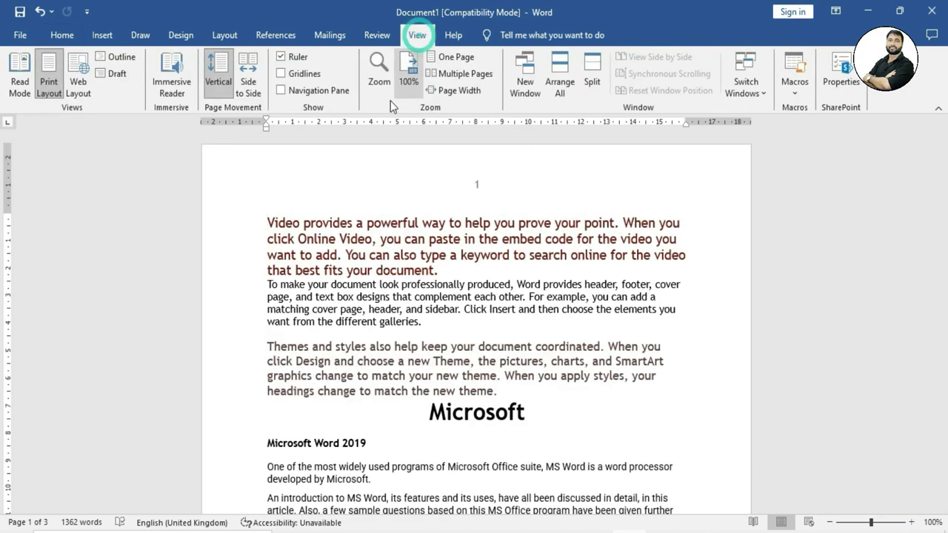
{"action": "left_click", "coordinate": [118, 74]}
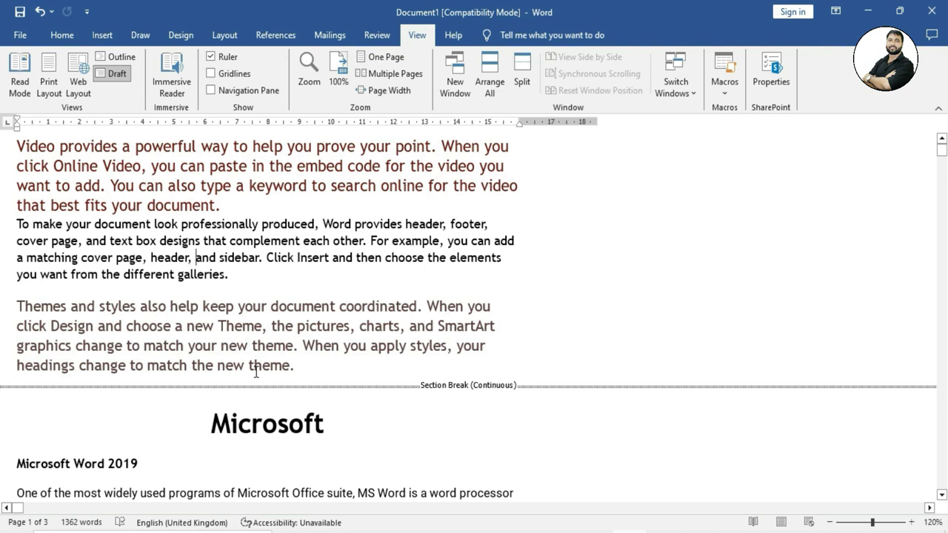
Select the first paragraph, clear the selection, and scroll through the Draft view text
{"action": "left_click_drag", "start_coordinate": [16, 146], "coordinate": [234, 204]}
{"action": "left_click", "coordinate": [182, 285]}
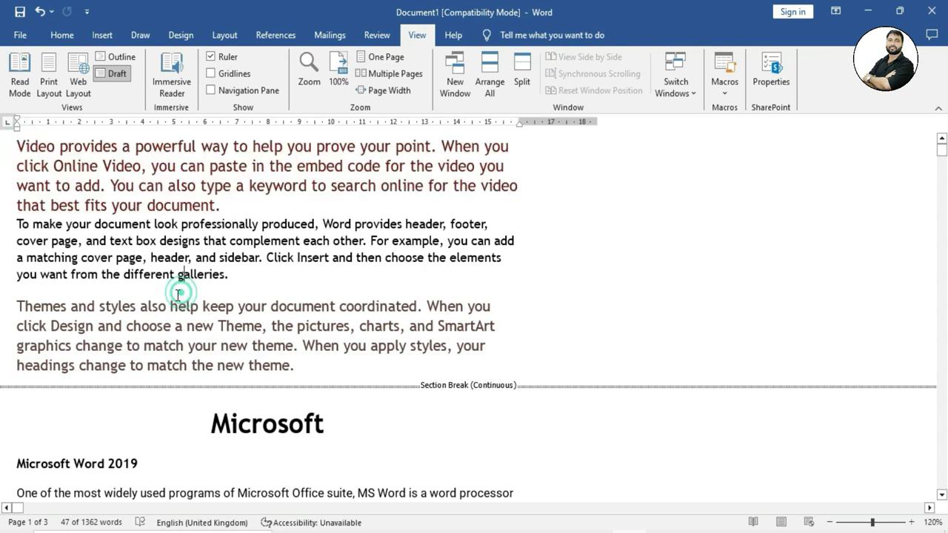
{"action": "left_click", "coordinate": [265, 307]}
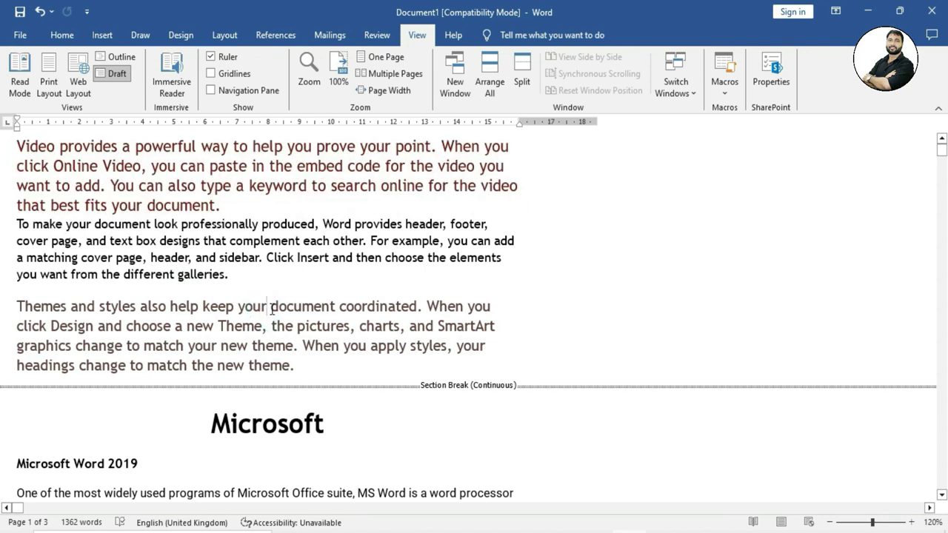
{"action": "scroll", "coordinate": [272, 309], "scroll_direction": "down", "scroll_amount": 3}
{"action": "scroll", "coordinate": [273, 310], "scroll_direction": "down", "scroll_amount": 2}
{"action": "scroll", "coordinate": [271, 311], "scroll_direction": "down", "scroll_amount": 2}
{"action": "scroll", "coordinate": [271, 313], "scroll_direction": "down", "scroll_amount": 4}
{"action": "scroll", "coordinate": [270, 314], "scroll_direction": "down", "scroll_amount": 4}
{"action": "scroll", "coordinate": [269, 311], "scroll_direction": "down", "scroll_amount": 4}
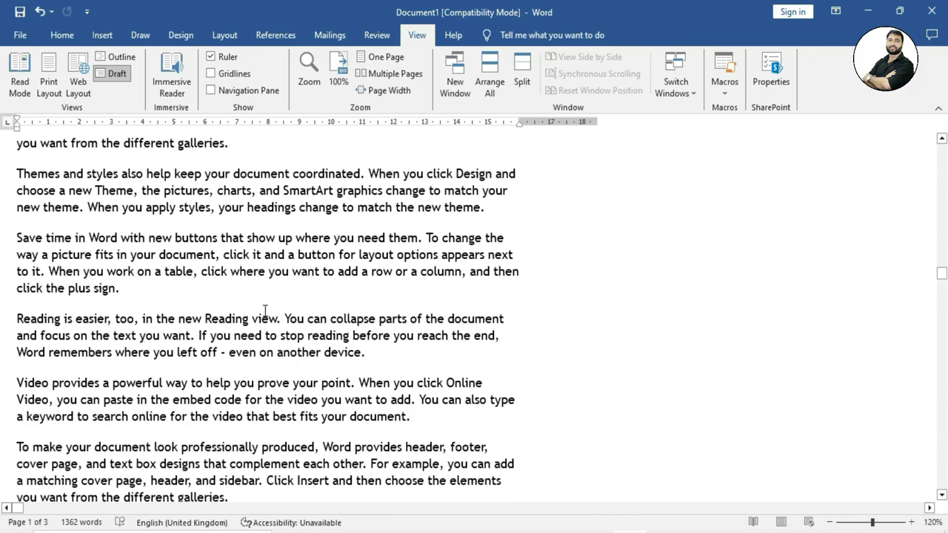
{"action": "scroll", "coordinate": [266, 309], "scroll_direction": "down", "scroll_amount": 4}
{"action": "scroll", "coordinate": [266, 309], "scroll_direction": "up", "scroll_amount": 5}
{"action": "scroll", "coordinate": [265, 310], "scroll_direction": "up", "scroll_amount": 5}
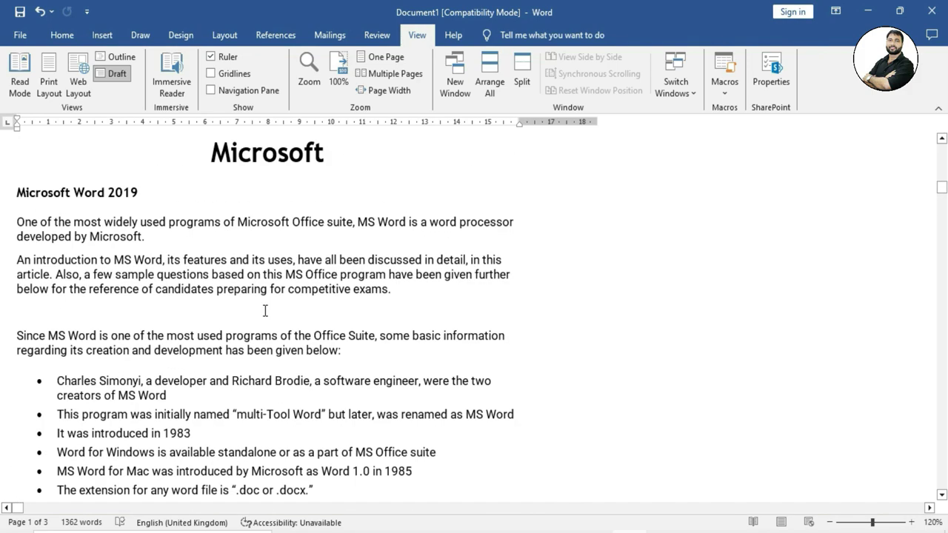
{"action": "scroll", "coordinate": [265, 310], "scroll_direction": "up", "scroll_amount": 5}
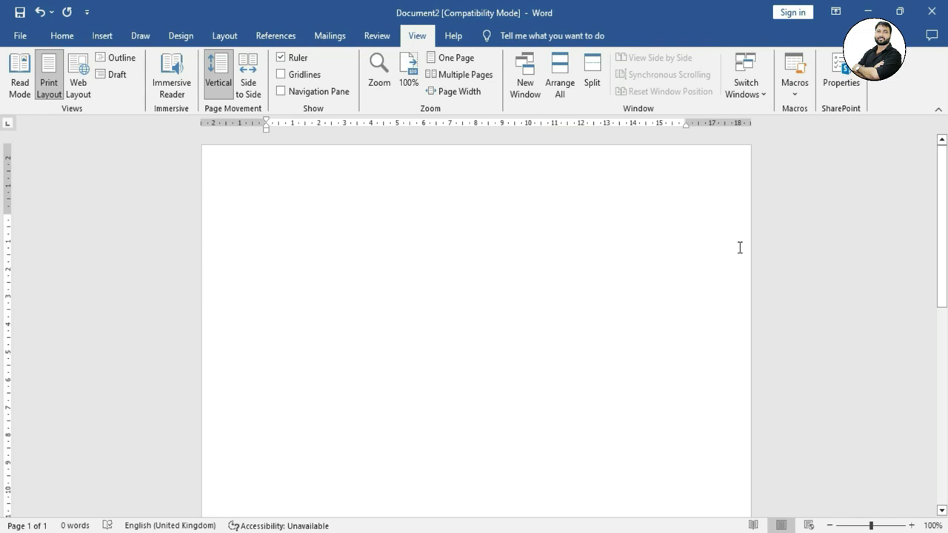
Generate five sample paragraphs with =rand() and open the document in Immersive Reader
{"action": "type", "text": "=rand("}
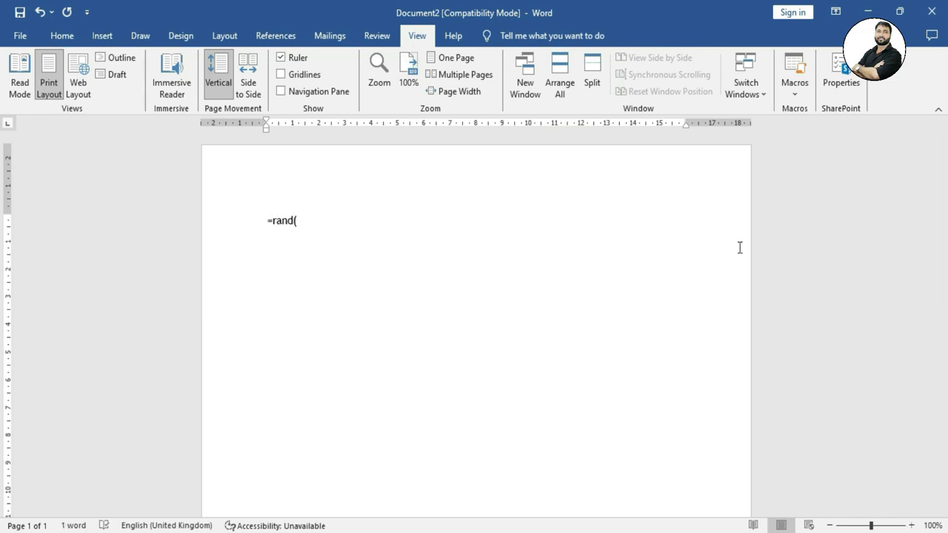
{"action": "type", "text": ")"}
{"action": "key", "text": "Return"}
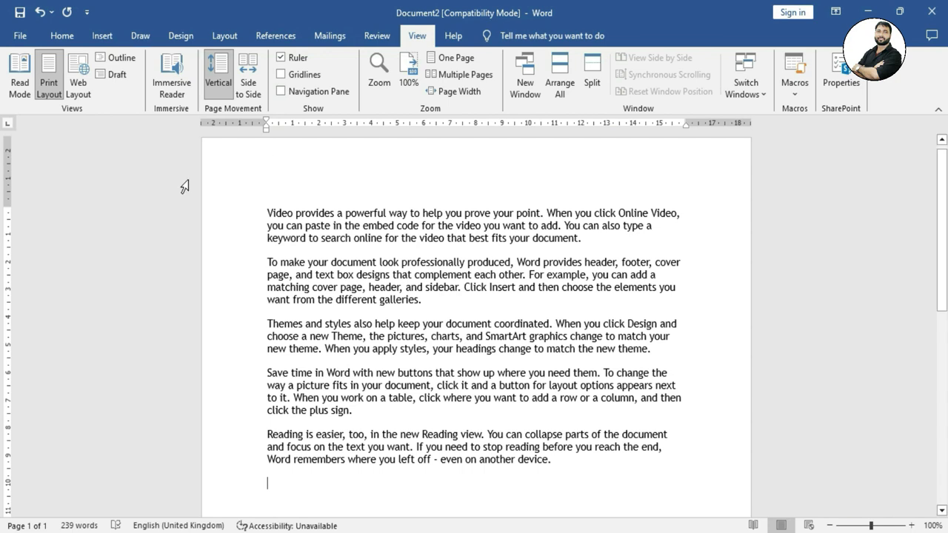
{"action": "left_click", "coordinate": [173, 77]}
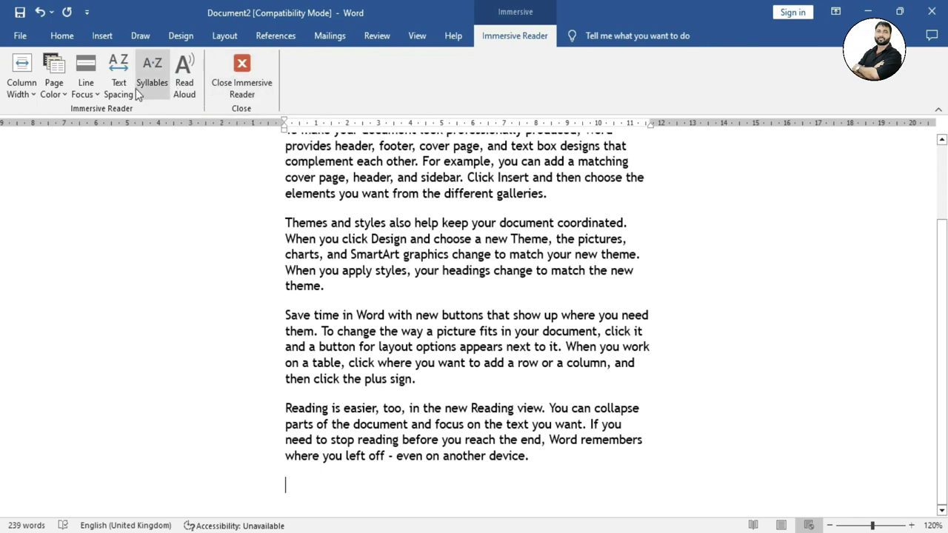
Set the Immersive Reader column width to Very Narrow and scroll through the text
{"action": "scroll", "coordinate": [373, 323], "scroll_direction": "up", "scroll_amount": 1}
{"action": "scroll", "coordinate": [372, 322], "scroll_direction": "up", "scroll_amount": 3}
{"action": "scroll", "coordinate": [372, 323], "scroll_direction": "down", "scroll_amount": 1}
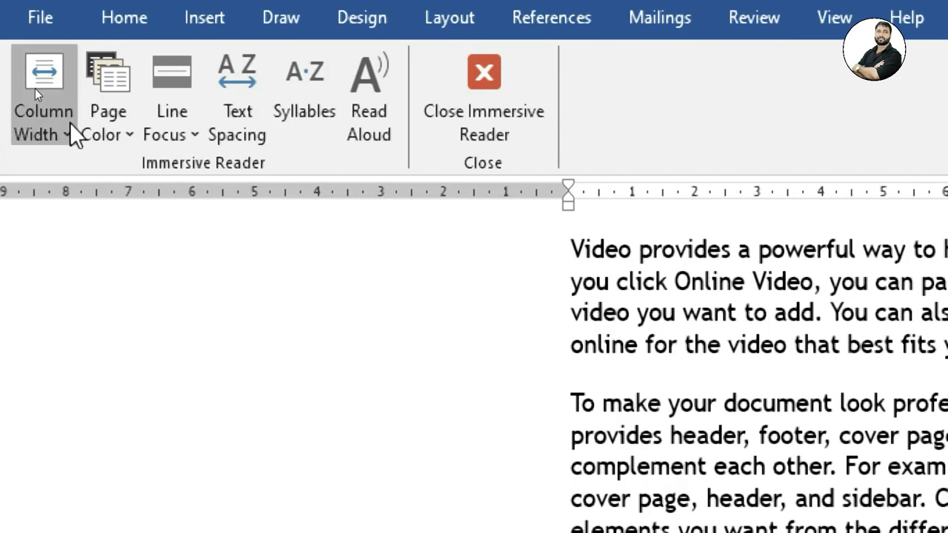
{"action": "left_click", "coordinate": [32, 92]}
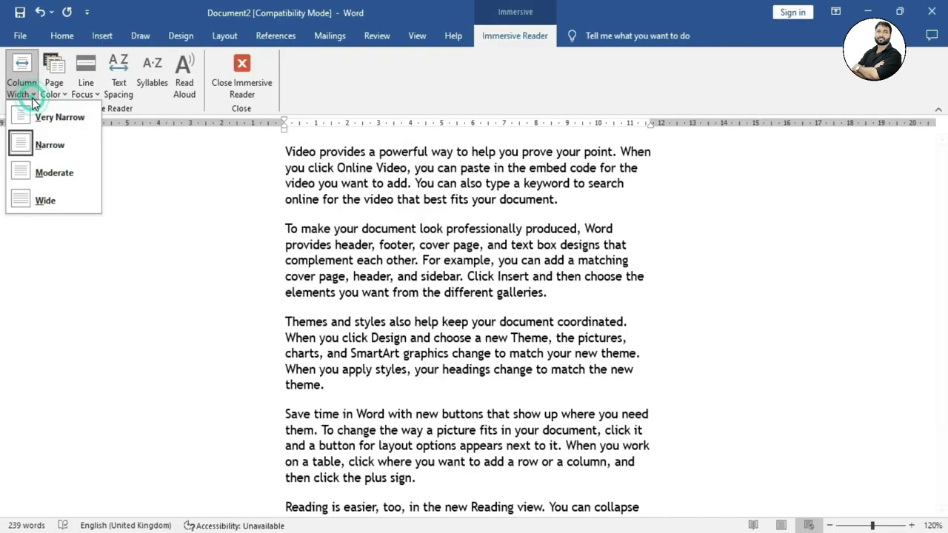
{"action": "left_click", "coordinate": [72, 119]}
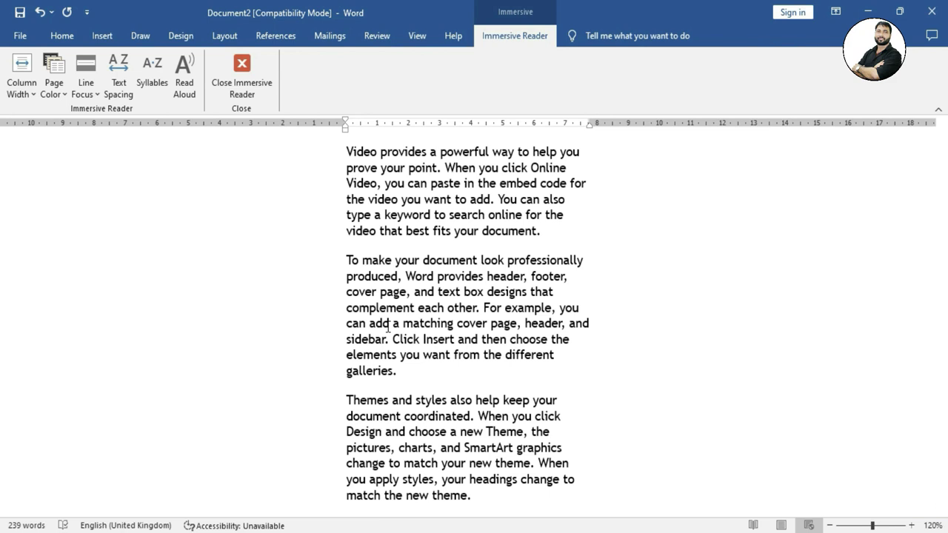
{"action": "scroll", "coordinate": [489, 333], "scroll_direction": "down", "scroll_amount": 2}
{"action": "scroll", "coordinate": [511, 330], "scroll_direction": "down", "scroll_amount": 3}
{"action": "scroll", "coordinate": [516, 326], "scroll_direction": "down", "scroll_amount": 1}
{"action": "scroll", "coordinate": [516, 326], "scroll_direction": "up", "scroll_amount": 2}
{"action": "scroll", "coordinate": [518, 327], "scroll_direction": "up", "scroll_amount": 3}
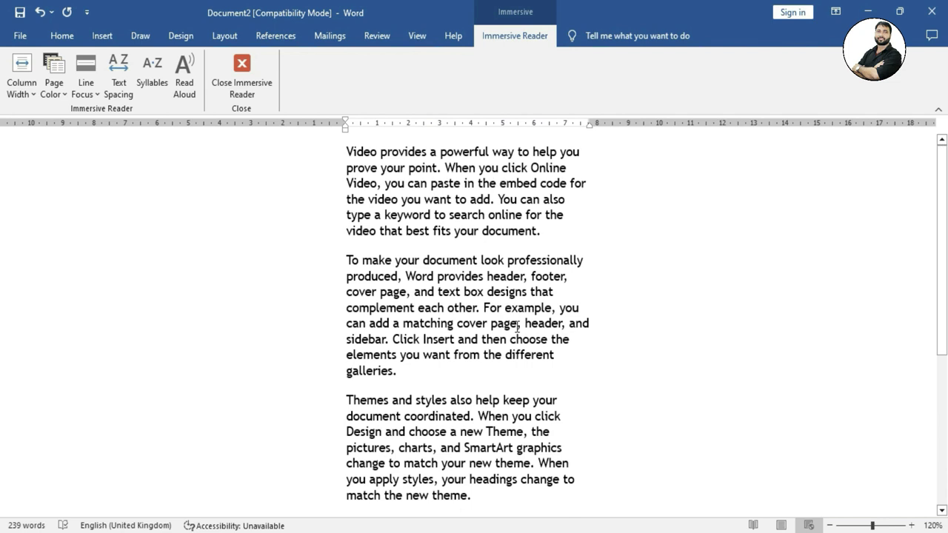
Switch the column width to Narrow, Moderate, Wide, then back to Narrow
{"action": "left_click", "coordinate": [23, 83]}
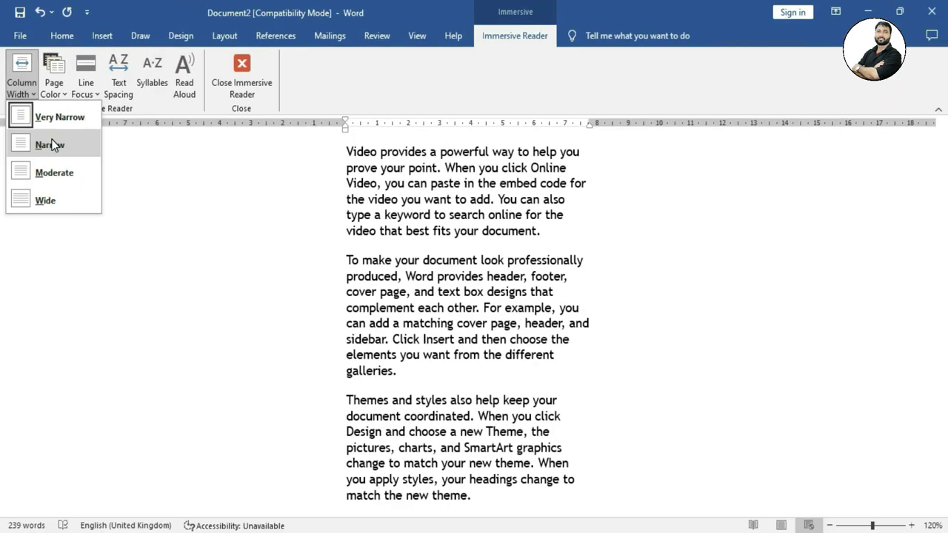
{"action": "left_click", "coordinate": [52, 144]}
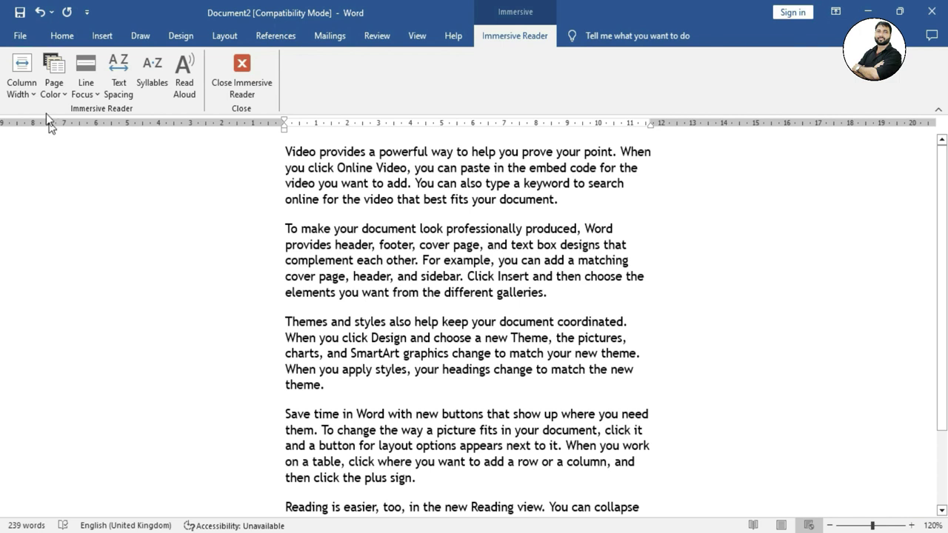
{"action": "left_click", "coordinate": [30, 87]}
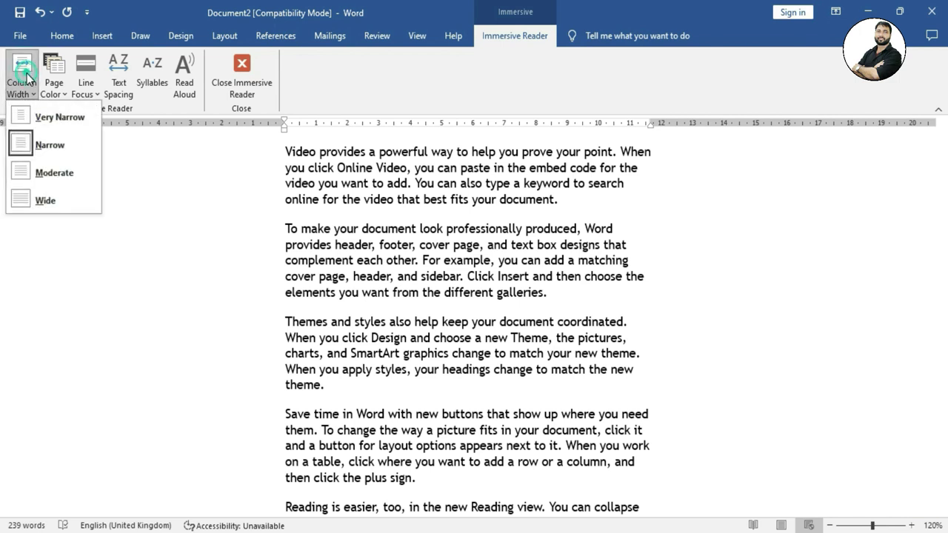
{"action": "left_click", "coordinate": [77, 182]}
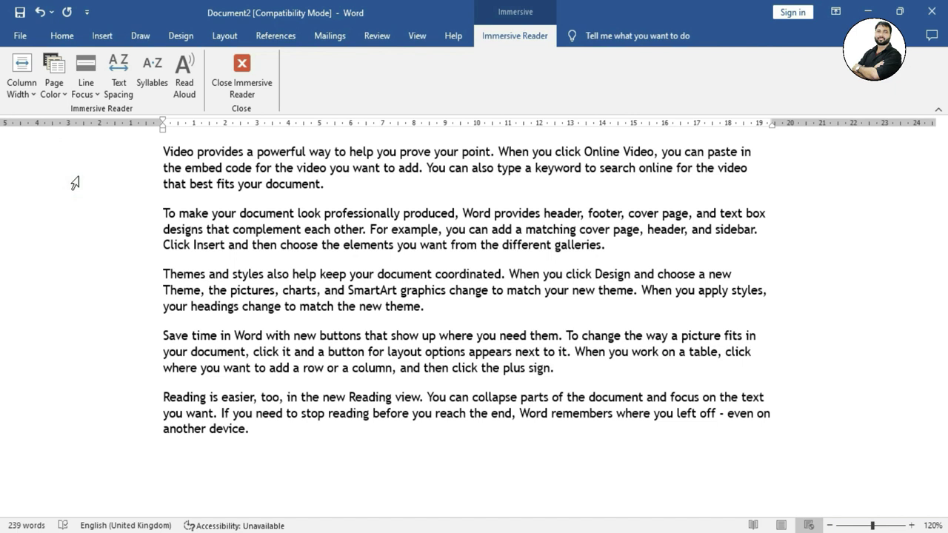
{"action": "left_click", "coordinate": [23, 86]}
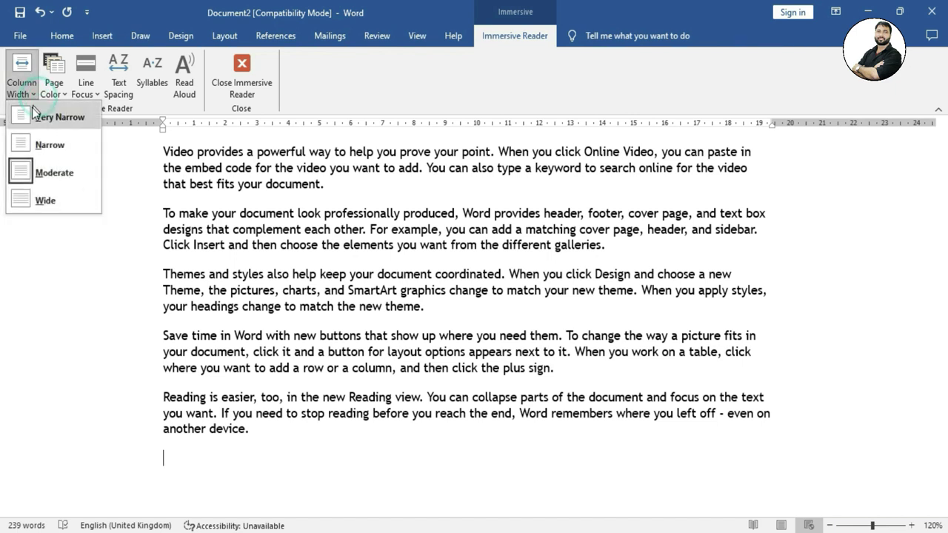
{"action": "left_click", "coordinate": [65, 206]}
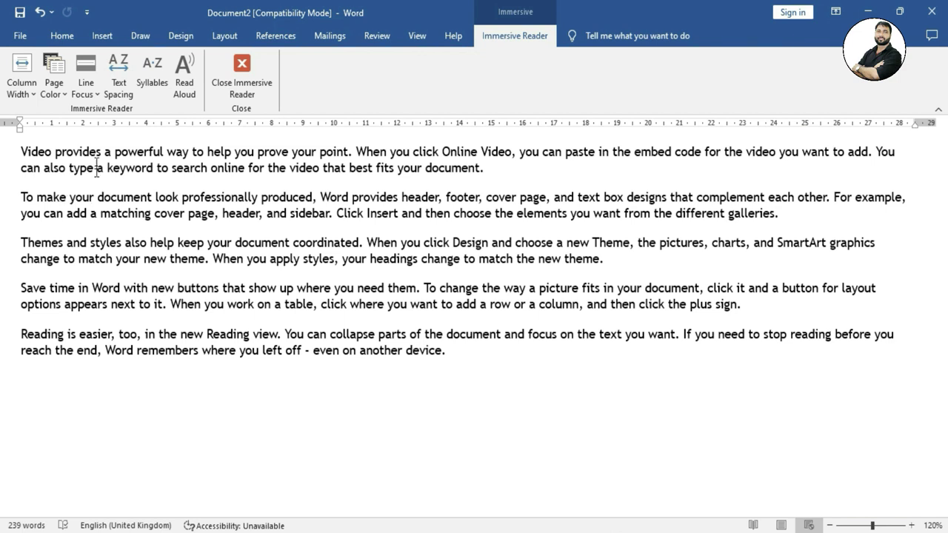
{"action": "left_click", "coordinate": [19, 87]}
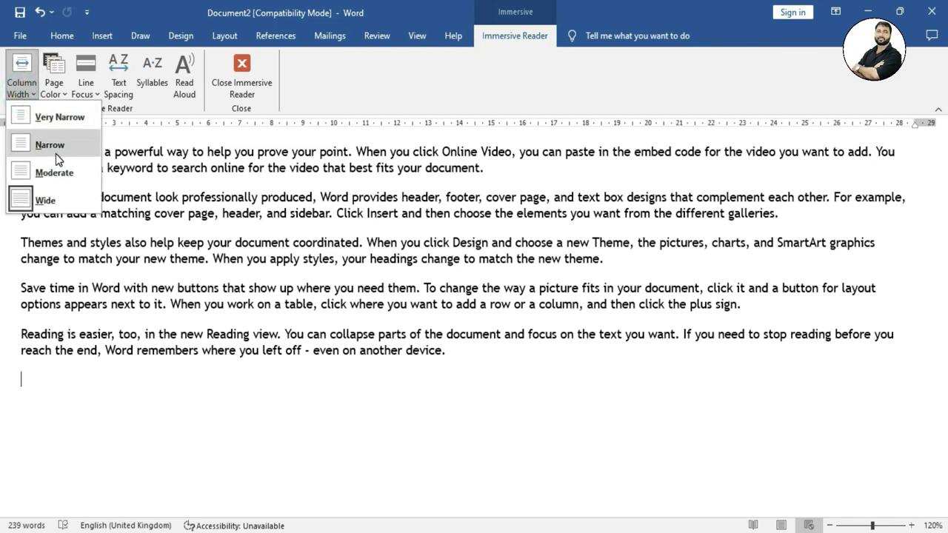
{"action": "left_click", "coordinate": [55, 154]}
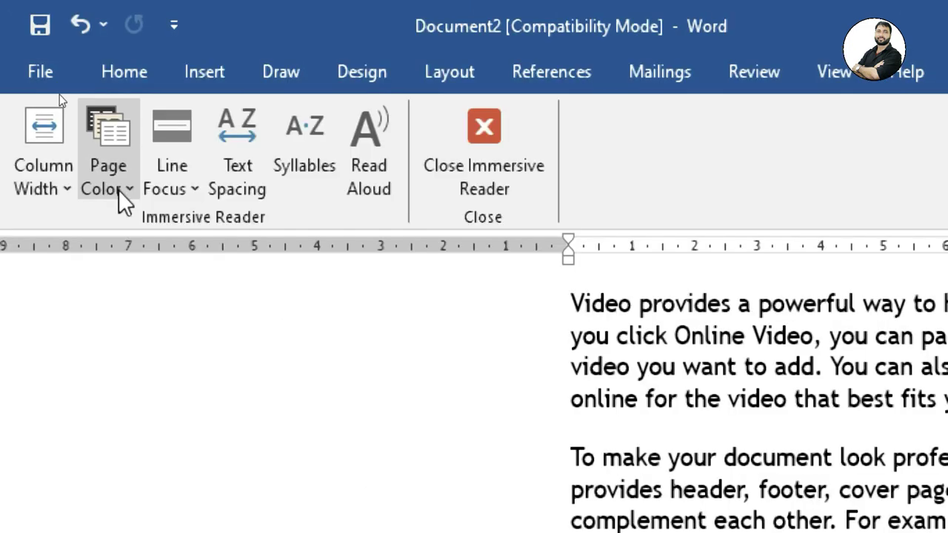
Set the page colour to Sepia, then Inverse, and dismiss Line Focus without choosing
{"action": "left_click", "coordinate": [121, 186]}
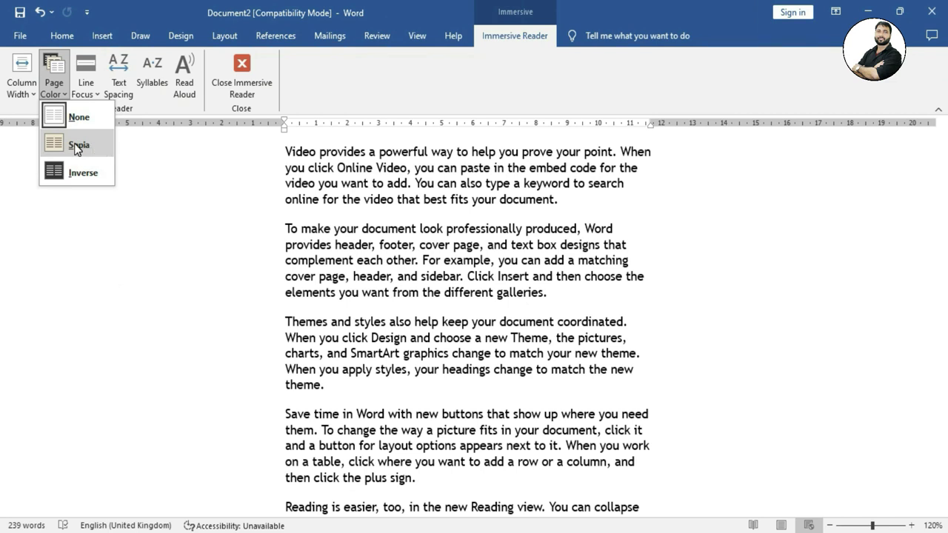
{"action": "left_click", "coordinate": [77, 145]}
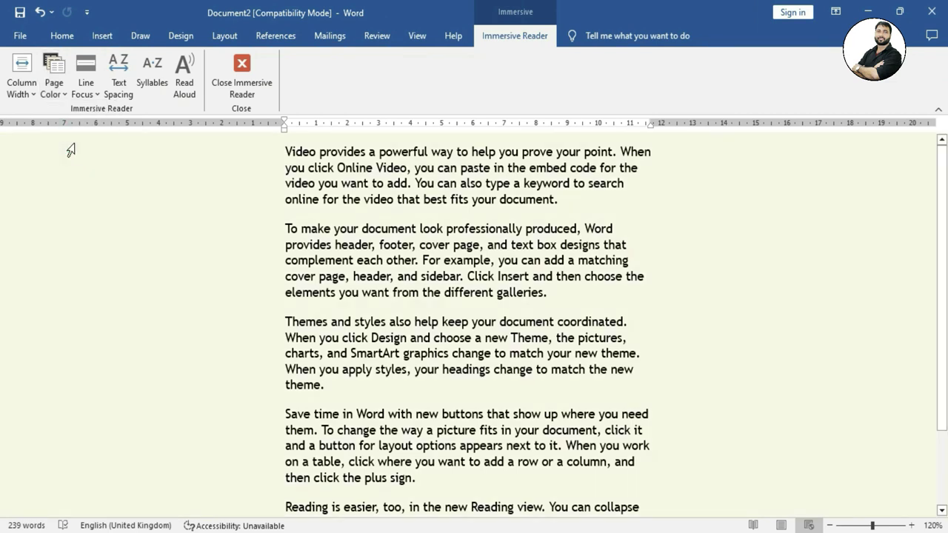
{"action": "left_click", "coordinate": [55, 88]}
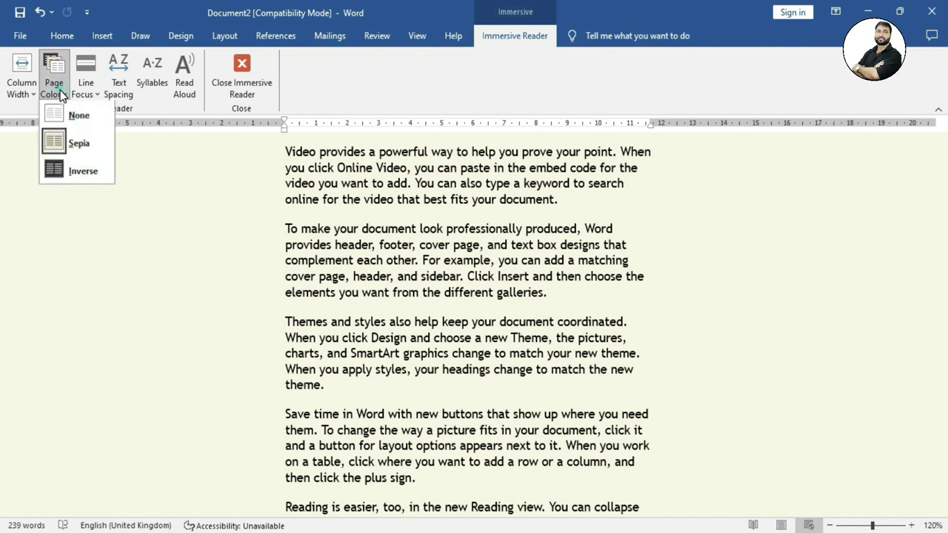
{"action": "left_click", "coordinate": [99, 177]}
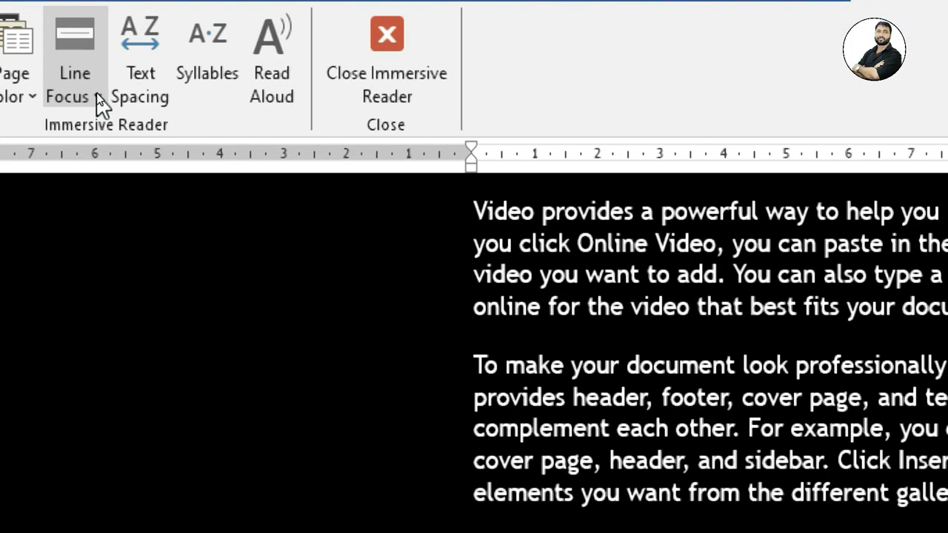
{"action": "left_click", "coordinate": [97, 92]}
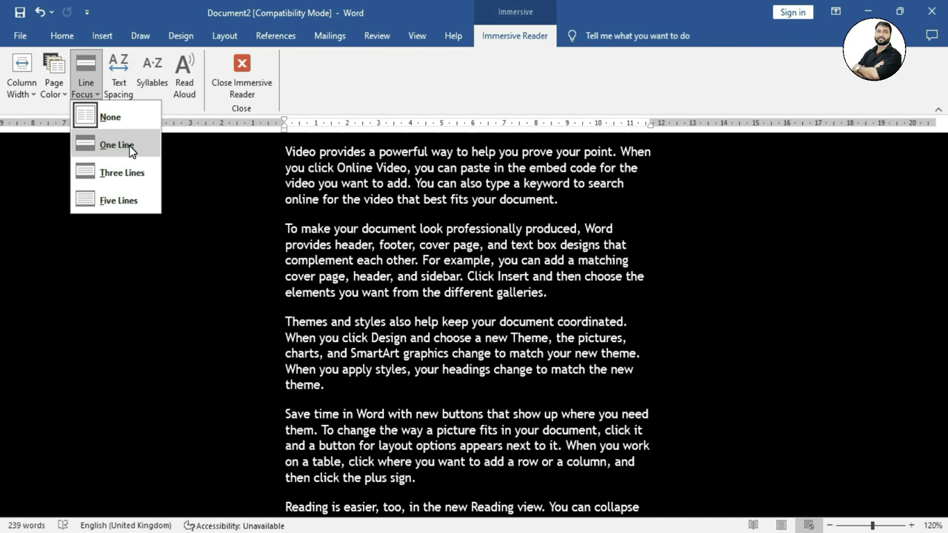
{"action": "left_click", "coordinate": [374, 280]}
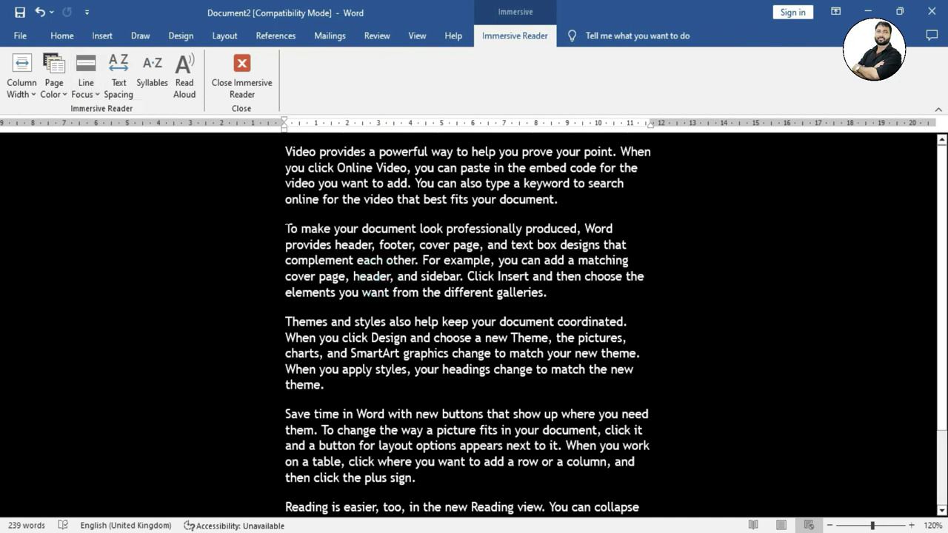
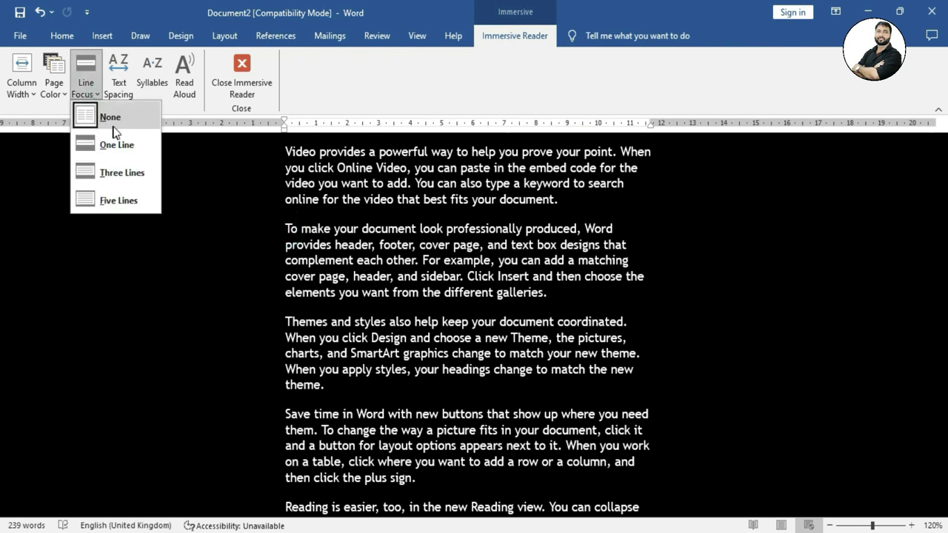
Turn on One Line focus and step the focused line down and back up the text
{"action": "left_click", "coordinate": [126, 150]}
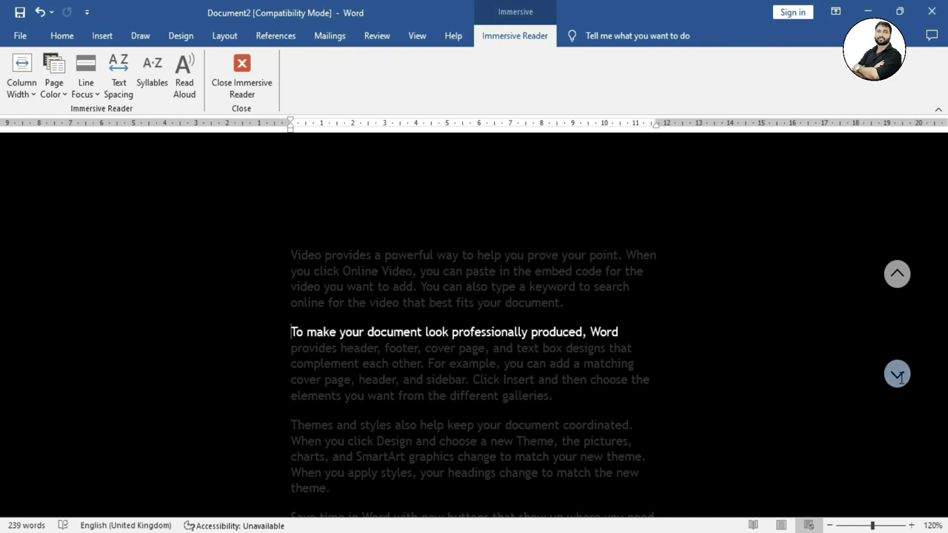
{"action": "left_click", "coordinate": [901, 378]}
{"action": "left_click", "coordinate": [899, 371]}
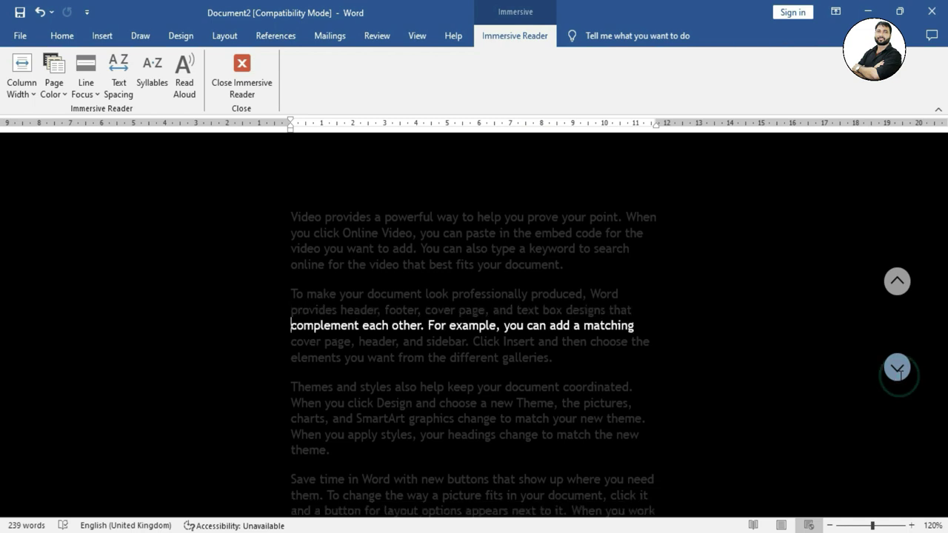
{"action": "left_click", "coordinate": [896, 281]}
{"action": "left_click", "coordinate": [896, 282]}
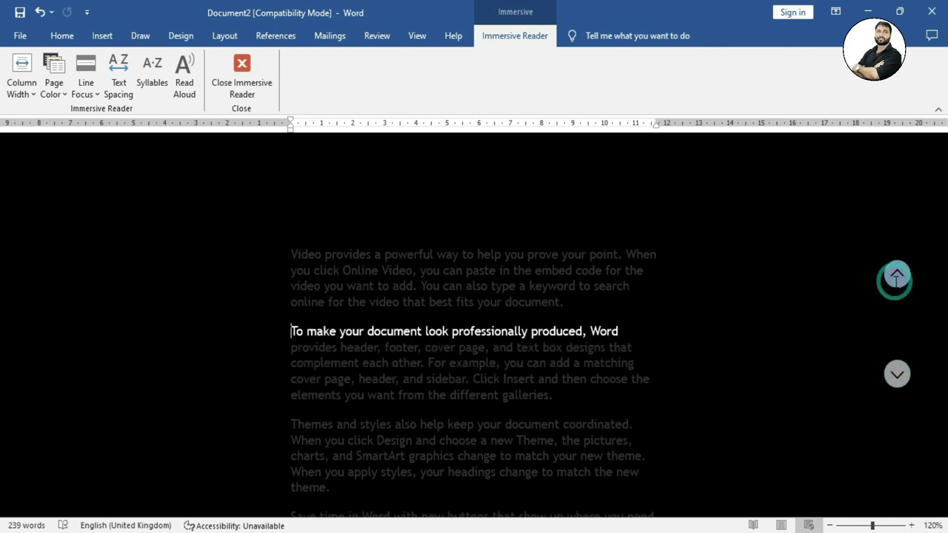
{"action": "left_click", "coordinate": [897, 369]}
{"action": "left_click", "coordinate": [896, 369]}
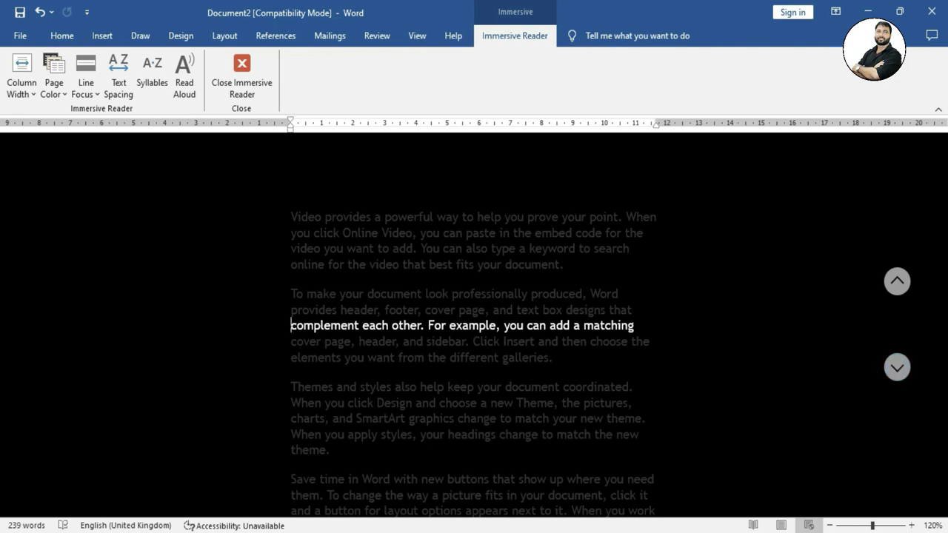
{"action": "key", "text": "Down"}
{"action": "key", "text": "Down"}
{"action": "key", "text": "Down"}
{"action": "key", "text": "Down"}
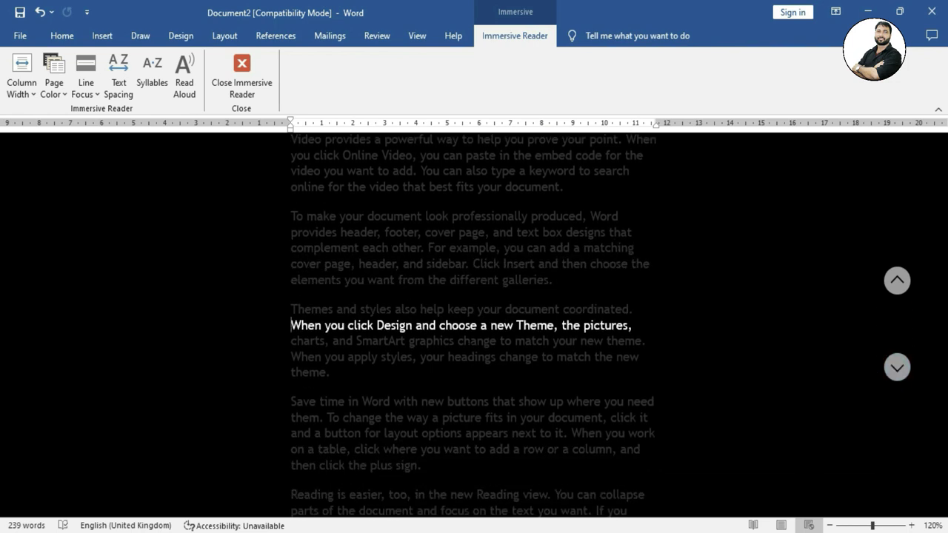
{"action": "key", "text": "Down"}
{"action": "key", "text": "Down"}
{"action": "key", "text": "Up"}
{"action": "key", "text": "Up"}
{"action": "key", "text": "Up"}
{"action": "key", "text": "Up"}
{"action": "key", "text": "Up"}
{"action": "key", "text": "Up"}
{"action": "key", "text": "Up"}
{"action": "key", "text": "Up"}
{"action": "key", "text": "Up"}
{"action": "key", "text": "Up"}
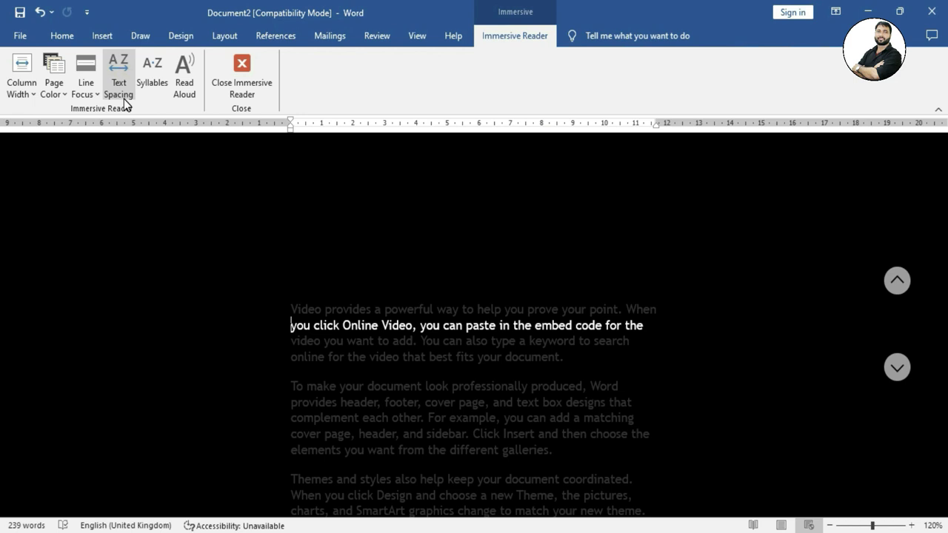
Switch Line Focus to Three Lines and move the band down two lines
{"action": "left_click", "coordinate": [87, 89]}
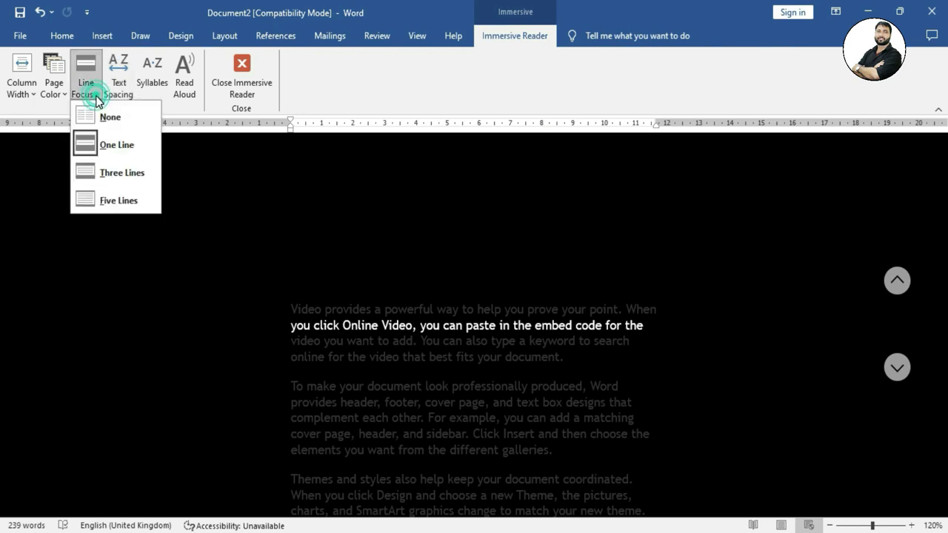
{"action": "left_click", "coordinate": [121, 174]}
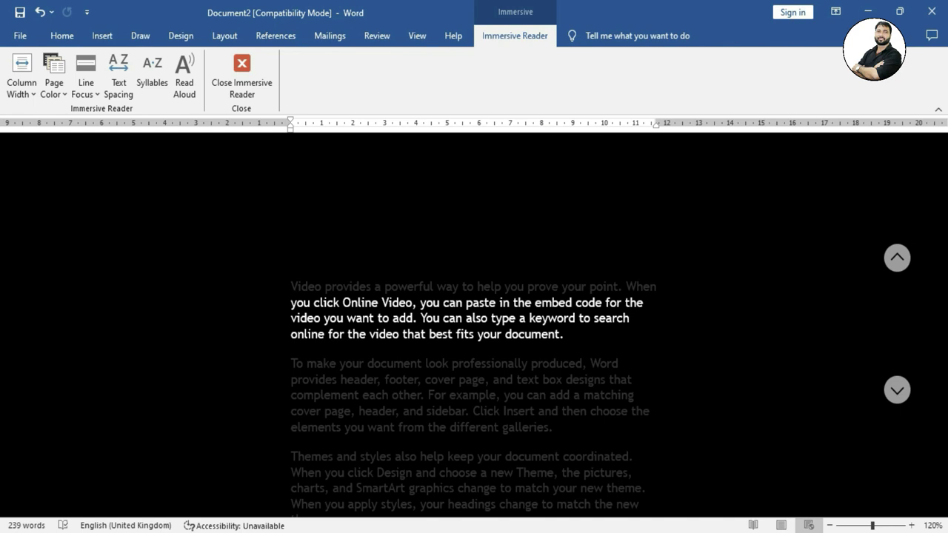
{"action": "key", "text": "Down"}
{"action": "key", "text": "Down"}
{"action": "key", "text": "Down"}
{"action": "key", "text": "Down"}
{"action": "key", "text": "Down"}
{"action": "key", "text": "Down"}
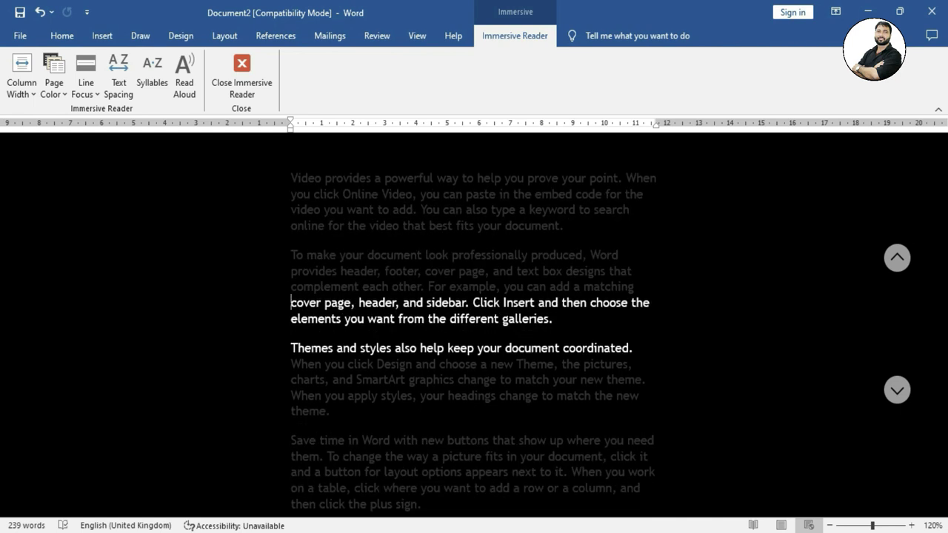
{"action": "key", "text": "Down"}
{"action": "key", "text": "Down"}
{"action": "key", "text": "Down"}
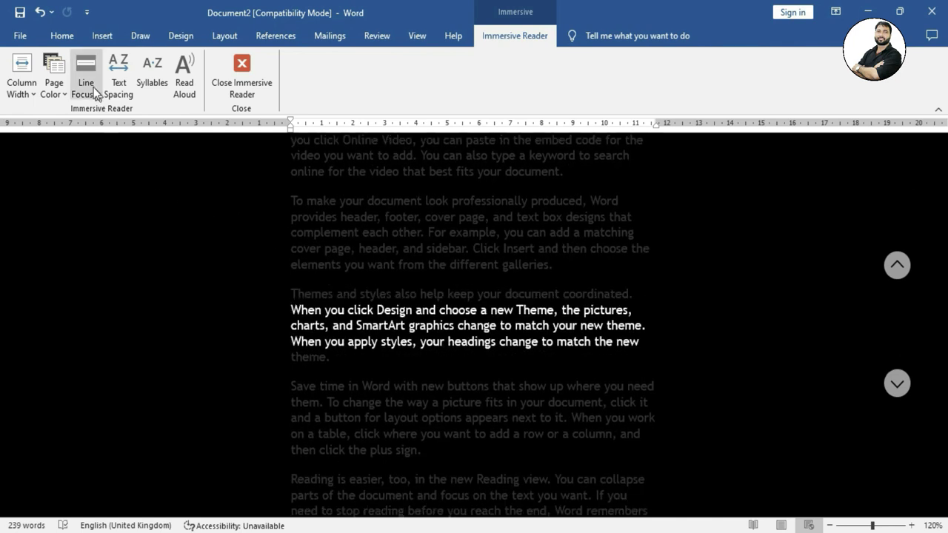
Switch to Five Lines focus, move it down, then jump back to the document start
{"action": "left_click", "coordinate": [86, 87]}
{"action": "left_click", "coordinate": [140, 201]}
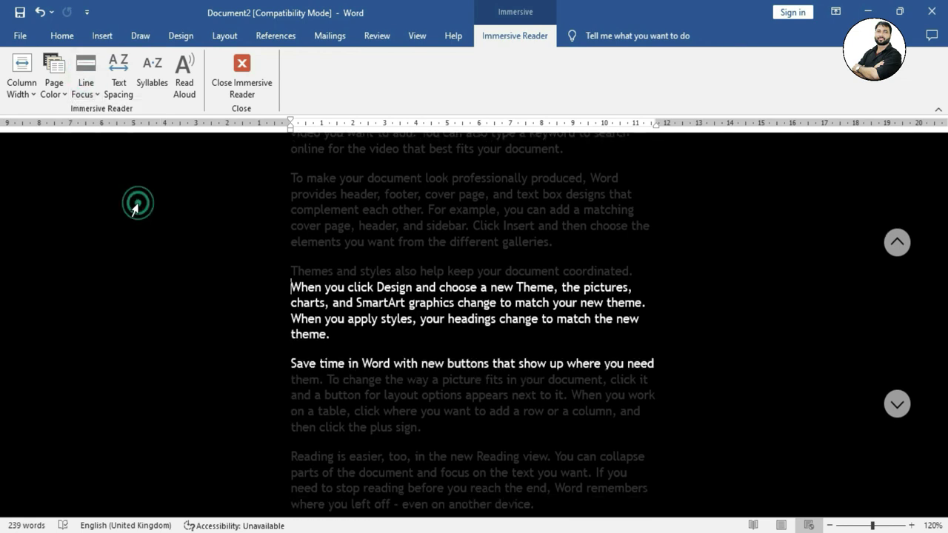
{"action": "key", "text": "Down"}
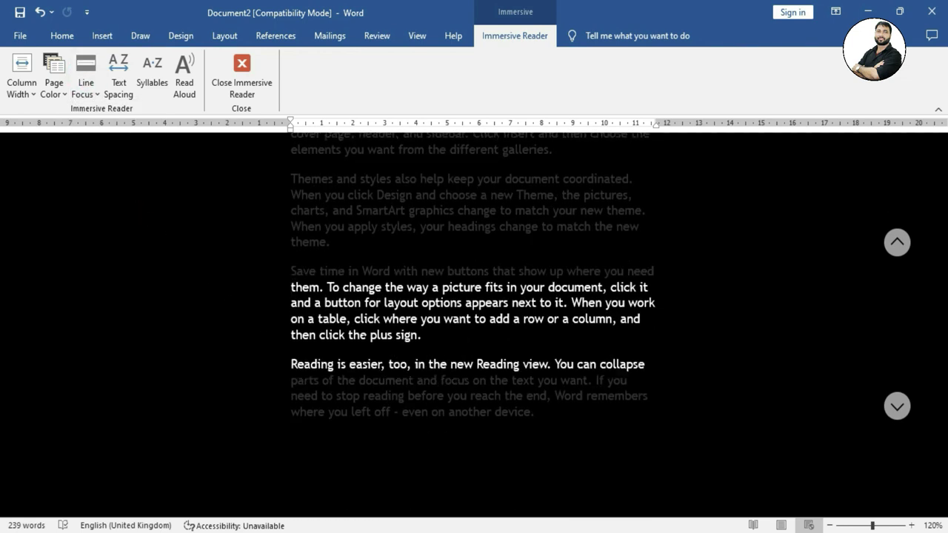
{"action": "key", "text": "ctrl+Home"}
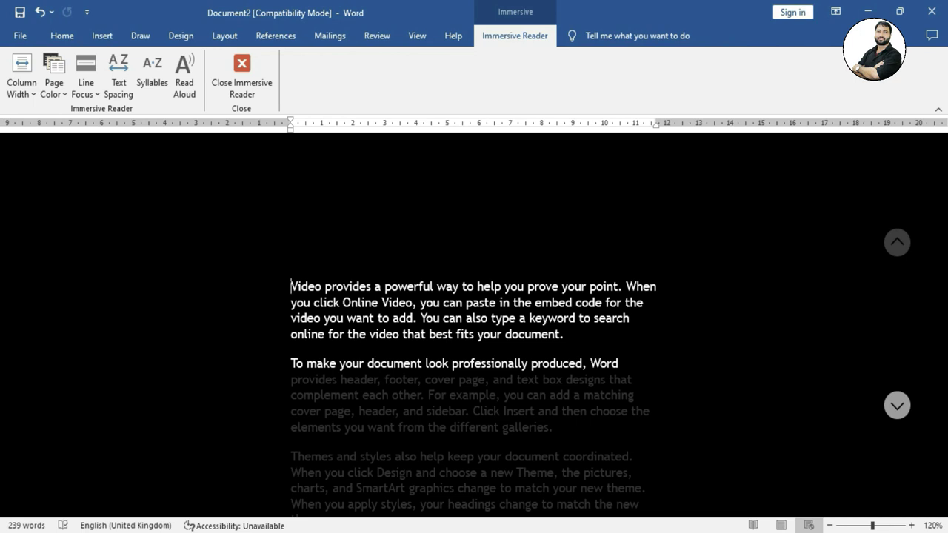
{"action": "left_click", "coordinate": [119, 97]}
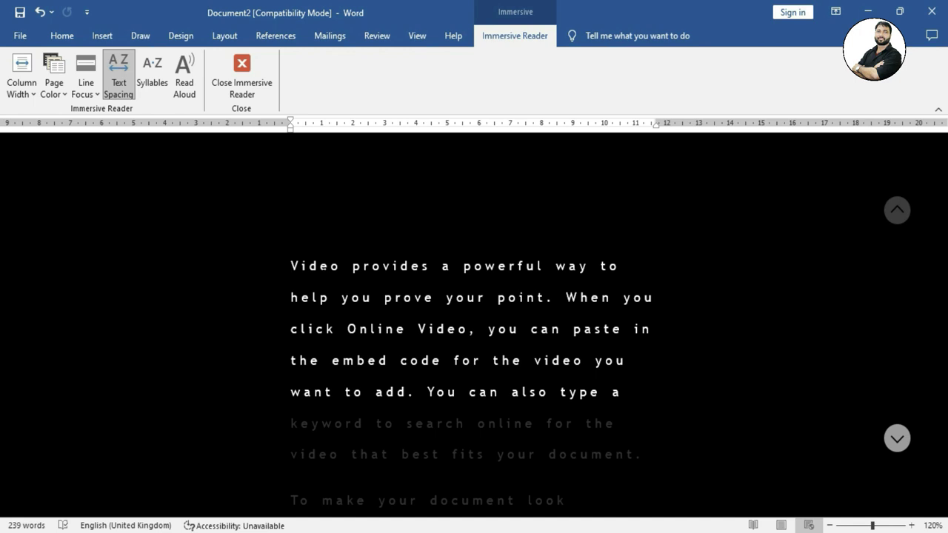
{"action": "scroll", "coordinate": [375, 321], "scroll_direction": "down", "scroll_amount": 1}
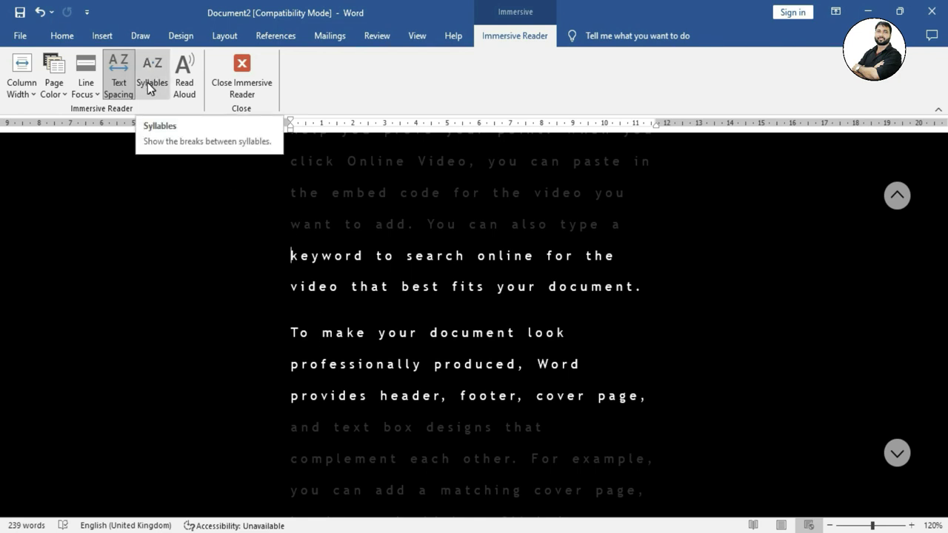
{"action": "left_click", "coordinate": [118, 87]}
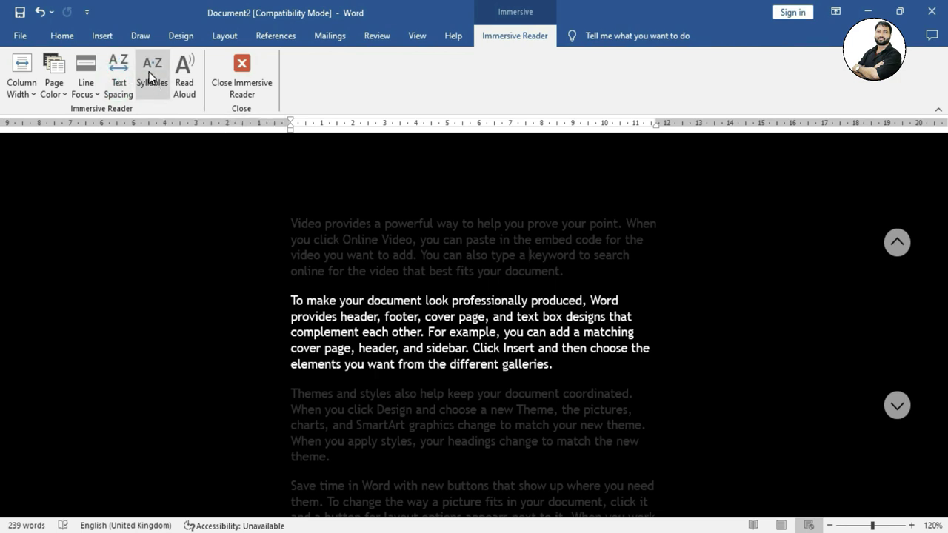
{"action": "left_click", "coordinate": [152, 79]}
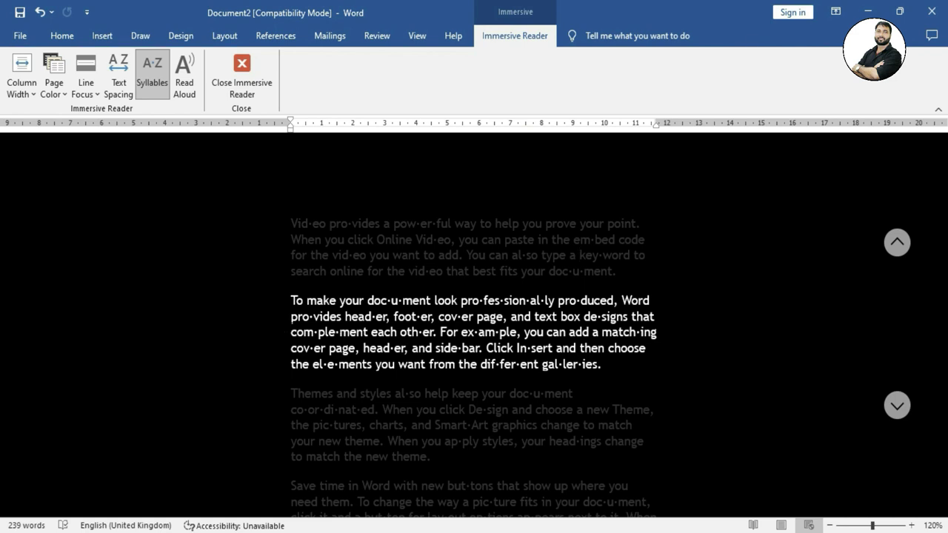
{"action": "double_click", "coordinate": [291, 316]}
{"action": "left_click", "coordinate": [338, 332]}
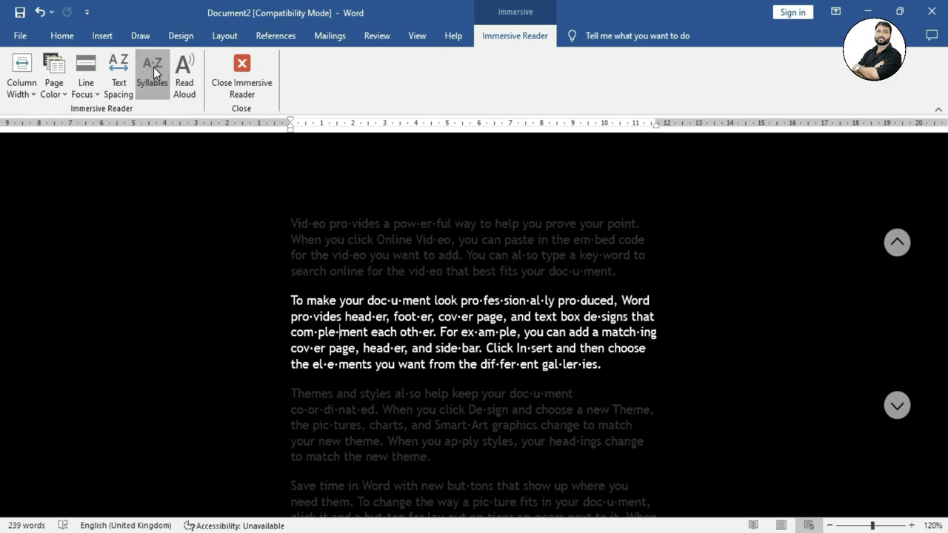
{"action": "left_click", "coordinate": [153, 67]}
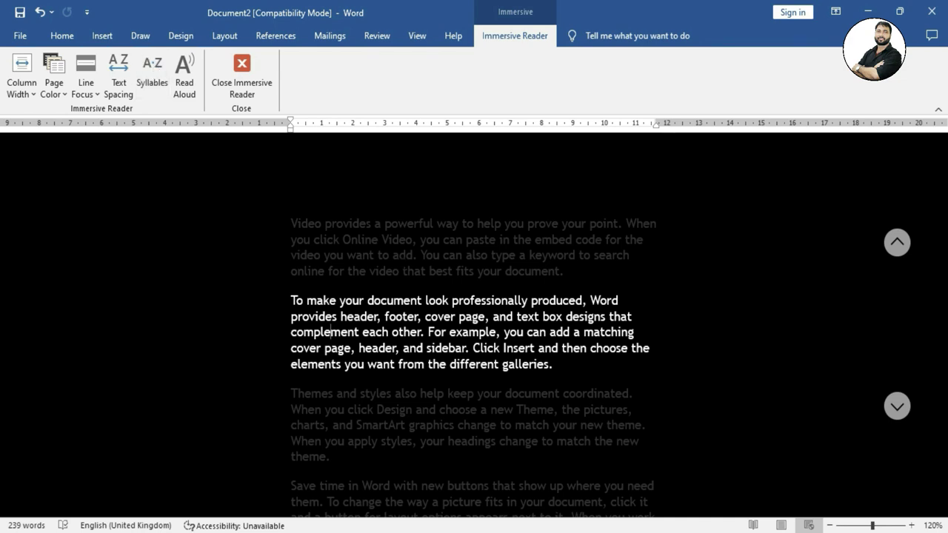
Turn on Read Aloud, start reading the focused paragraph, then pause it
{"action": "left_click", "coordinate": [190, 87]}
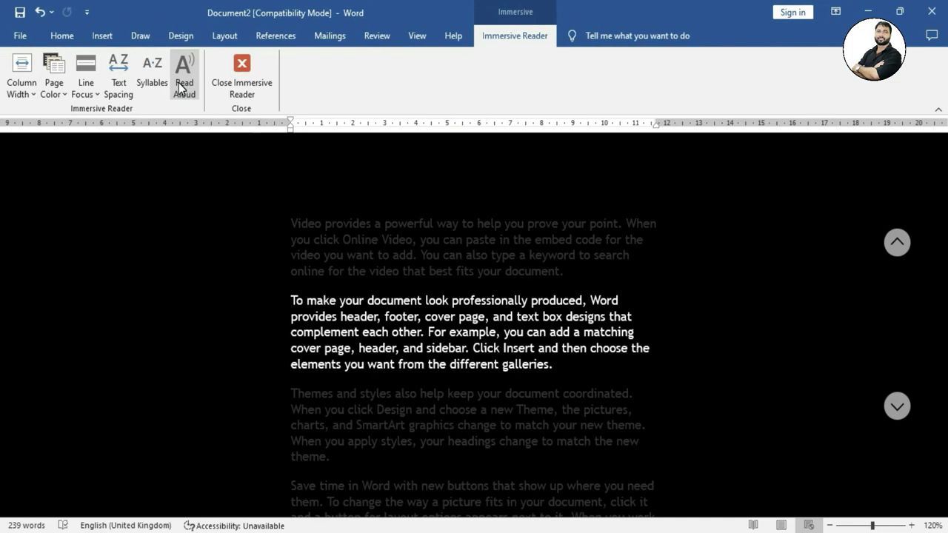
{"action": "left_click", "coordinate": [180, 88]}
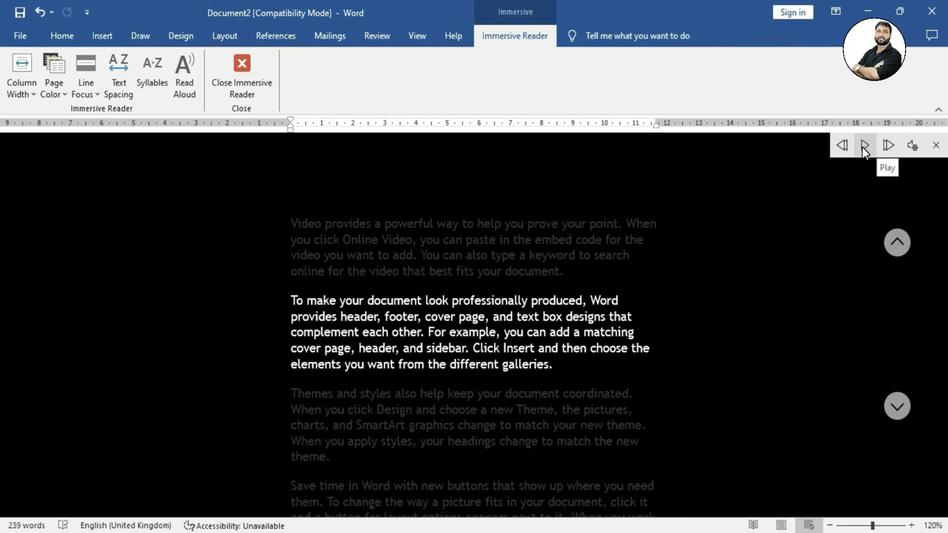
{"action": "left_click", "coordinate": [864, 146]}
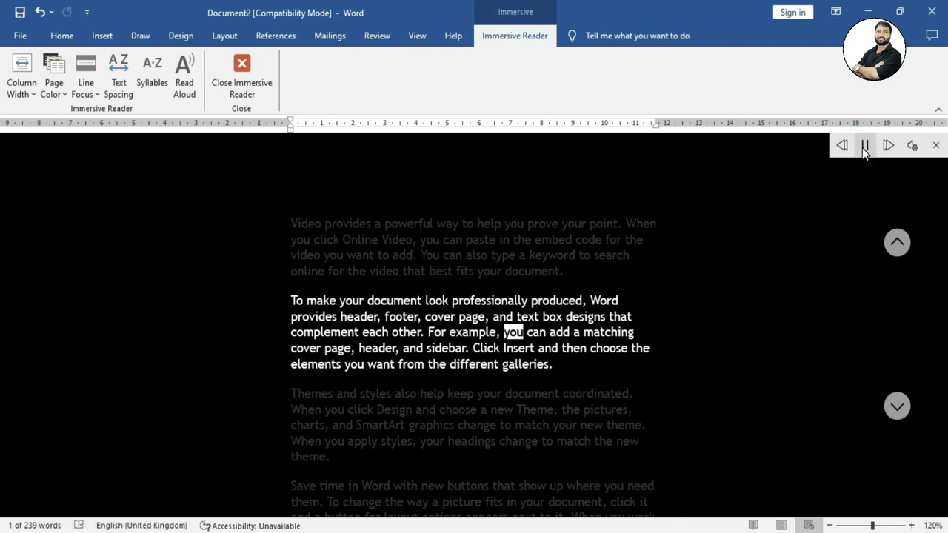
{"action": "left_click", "coordinate": [864, 146]}
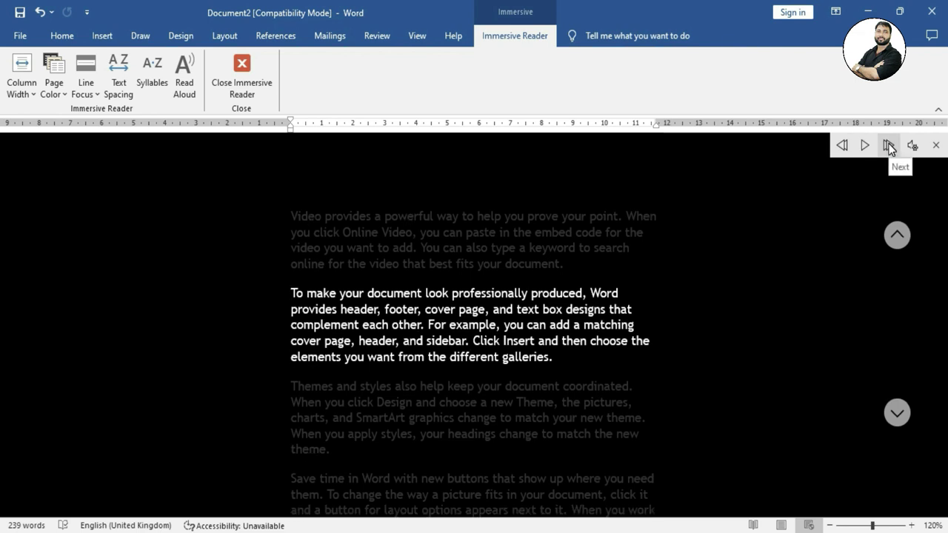
Skip reading to the next paragraph, stop playback, and show the speed and voice settings
{"action": "left_click", "coordinate": [890, 146]}
{"action": "left_click", "coordinate": [864, 147]}
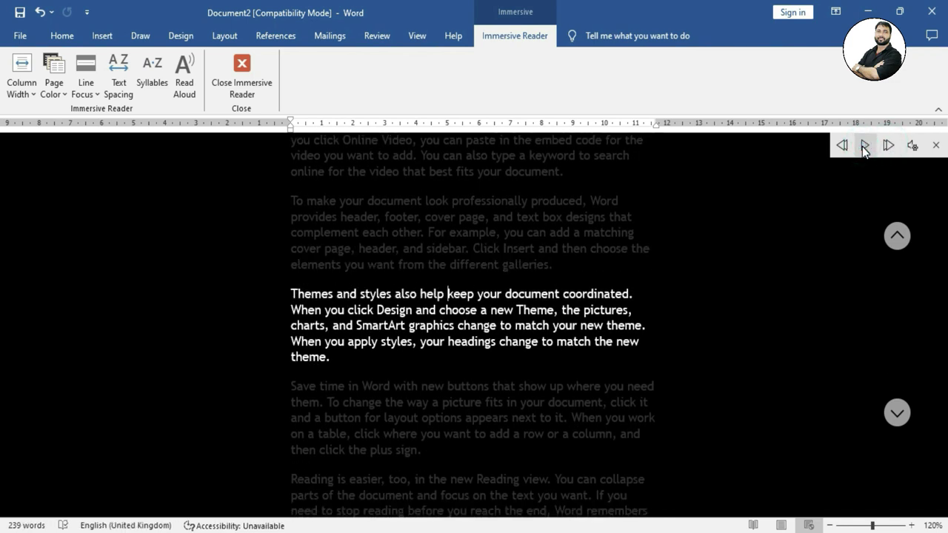
{"action": "left_click", "coordinate": [914, 150]}
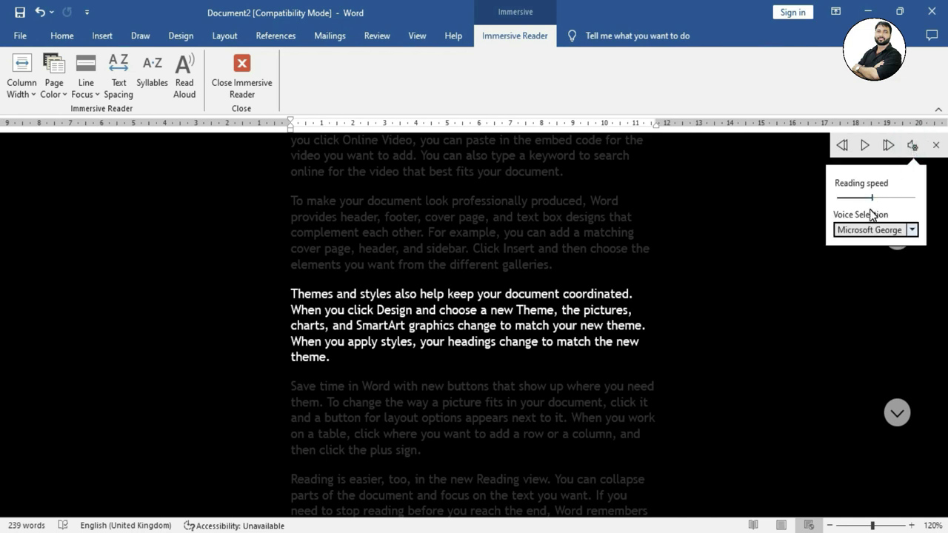
Make the reading speed slightly faster, then play and stop the reading
{"action": "left_click_drag", "start_coordinate": [873, 199], "coordinate": [890, 202]}
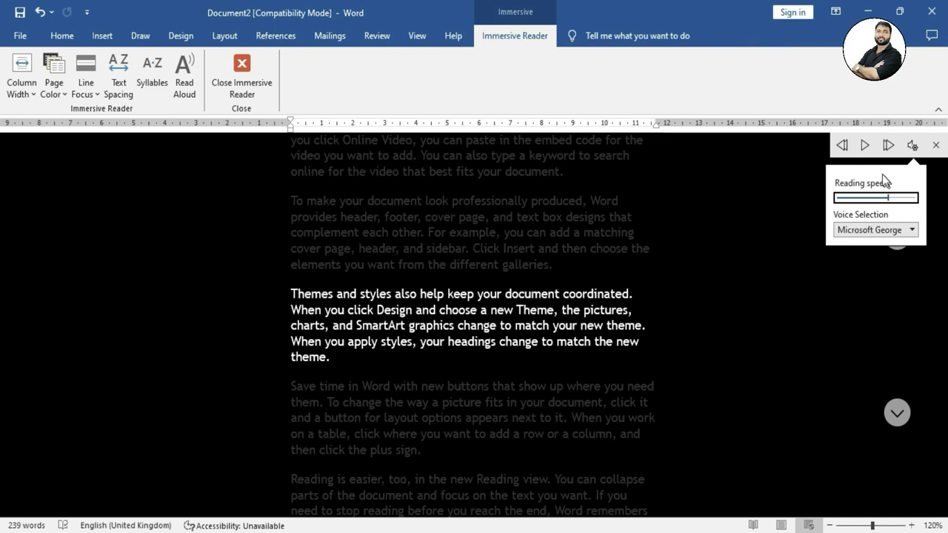
{"action": "left_click", "coordinate": [864, 146]}
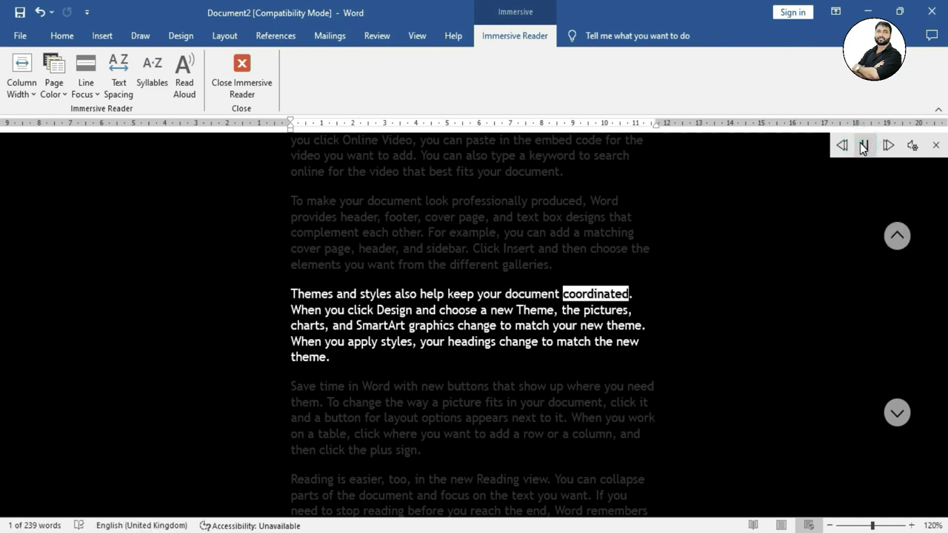
{"action": "left_click", "coordinate": [864, 146]}
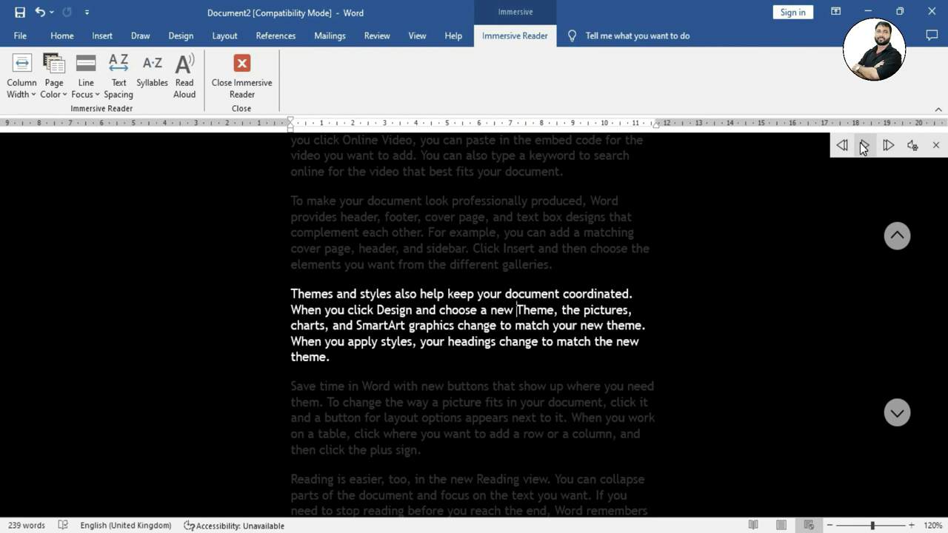
Slow the speed back down, choose the Microsoft Susan voice, then play and pause
{"action": "left_click", "coordinate": [912, 148]}
{"action": "left_click_drag", "start_coordinate": [889, 197], "coordinate": [871, 198]}
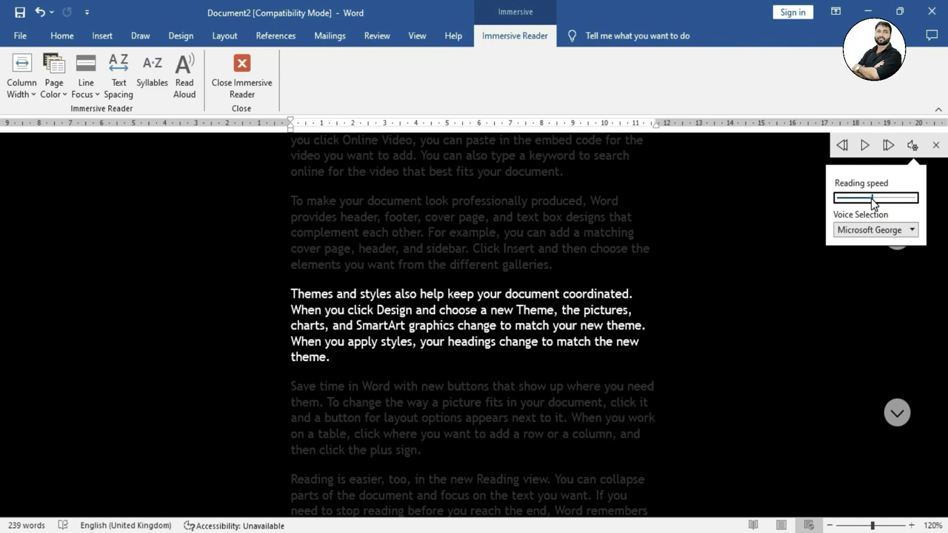
{"action": "left_click", "coordinate": [912, 230]}
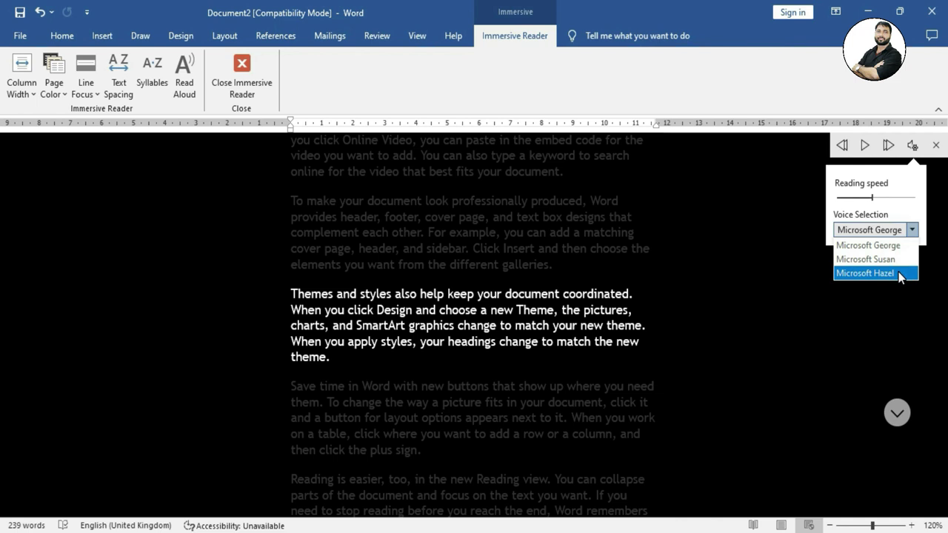
{"action": "left_click", "coordinate": [898, 259]}
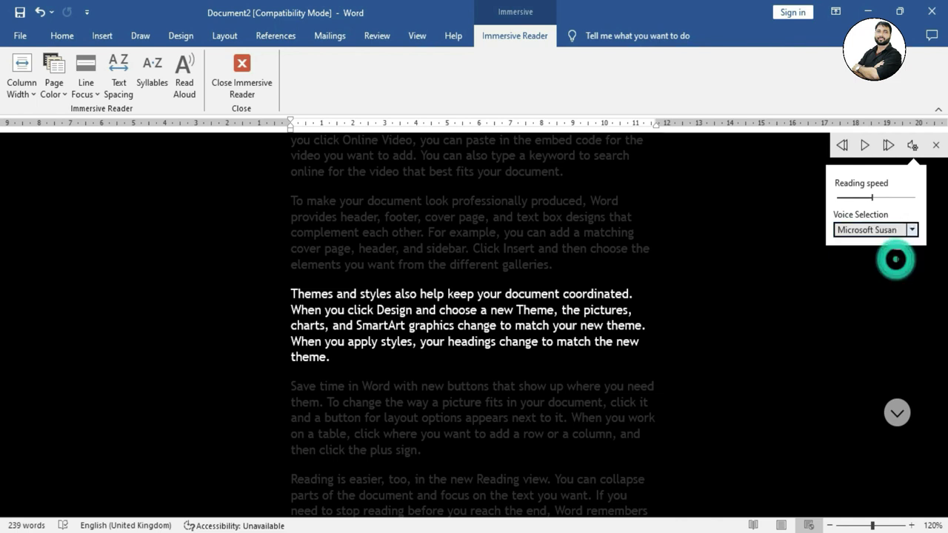
{"action": "left_click", "coordinate": [864, 146]}
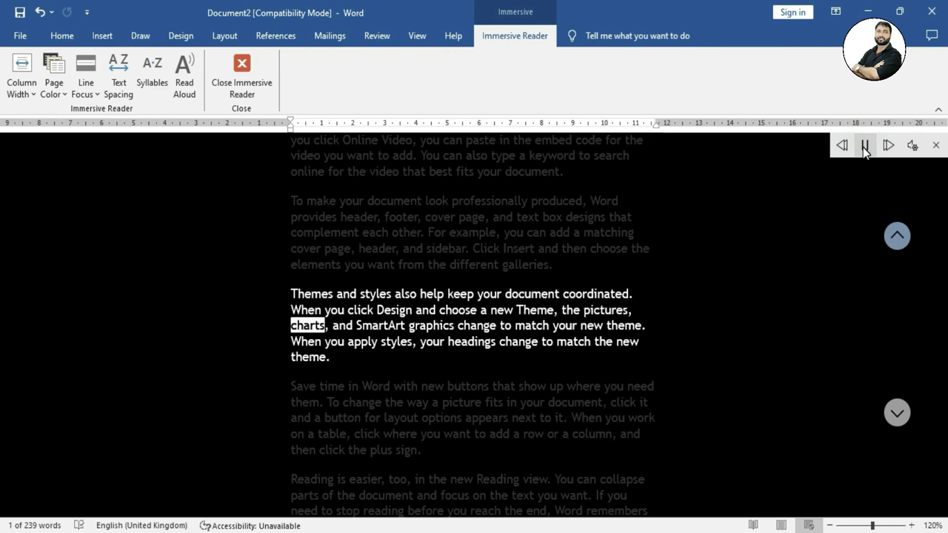
{"action": "left_click", "coordinate": [864, 146]}
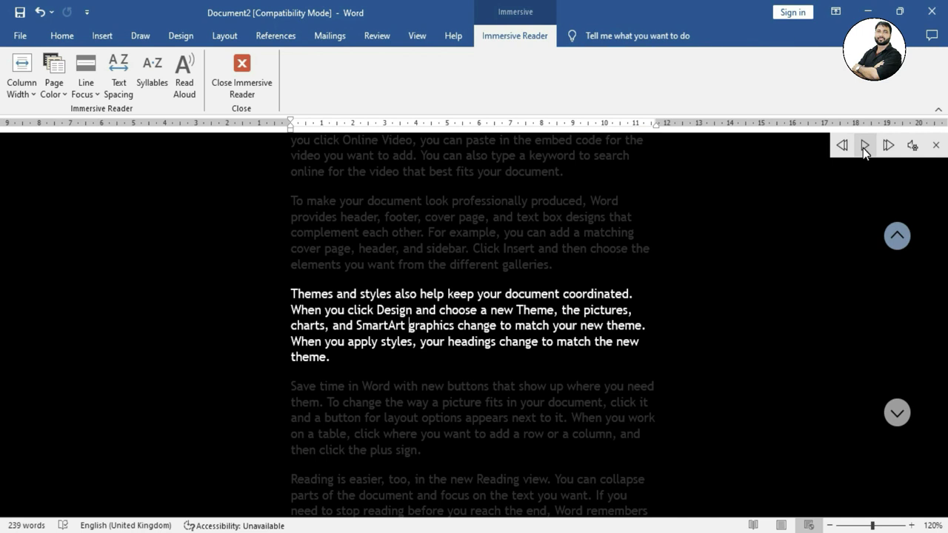
Close Immersive Reader and set View page movement to Vertical
{"action": "left_click", "coordinate": [249, 85]}
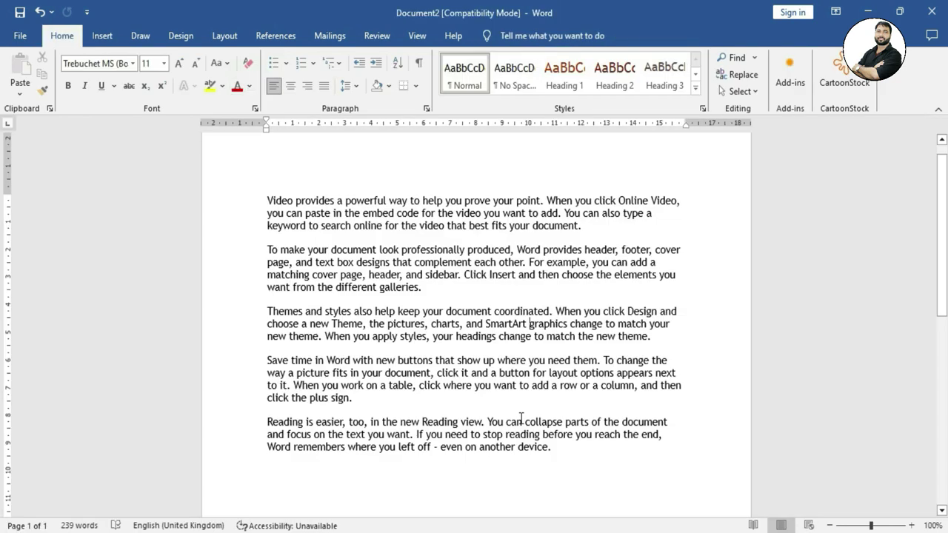
{"action": "left_click", "coordinate": [428, 35]}
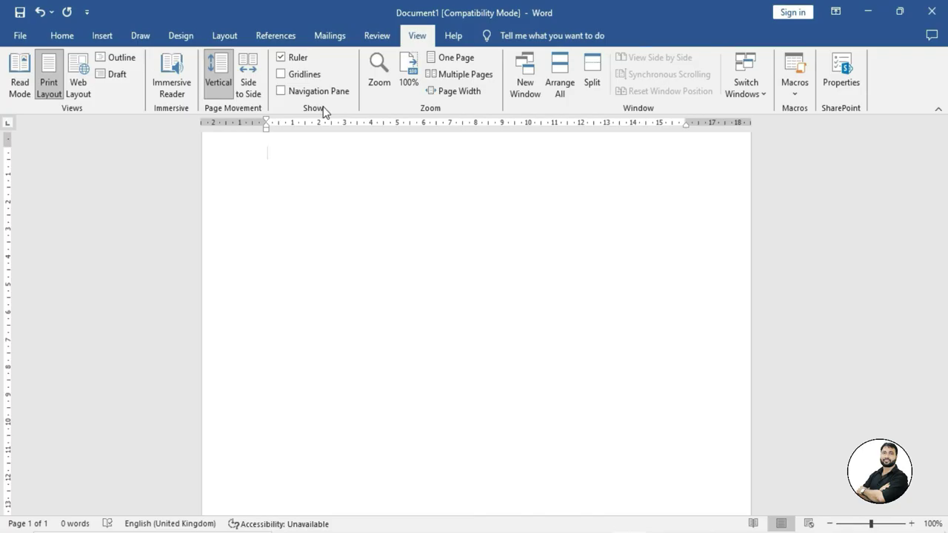
{"action": "left_click", "coordinate": [216, 86]}
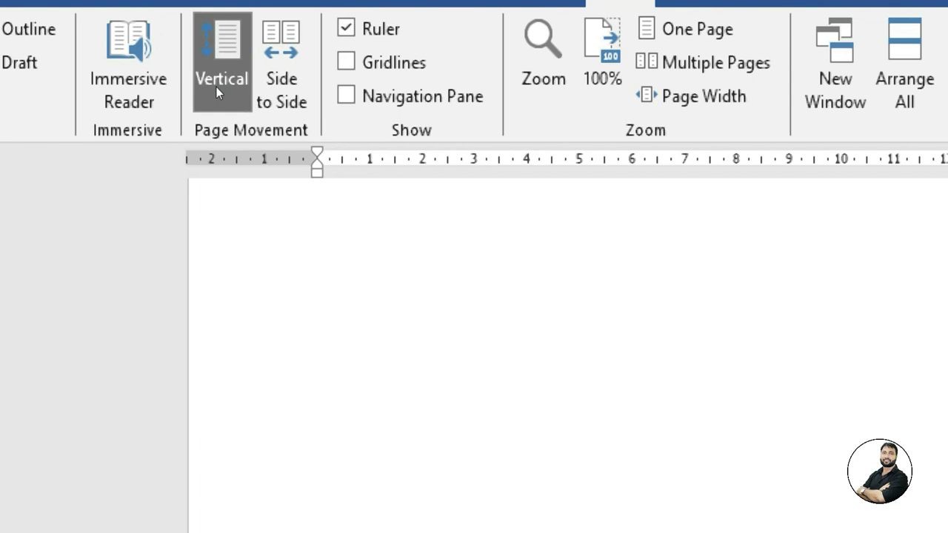
Generate sample text with =rand(25) and scroll through the resulting three pages
{"action": "type", "text": "=rand("}
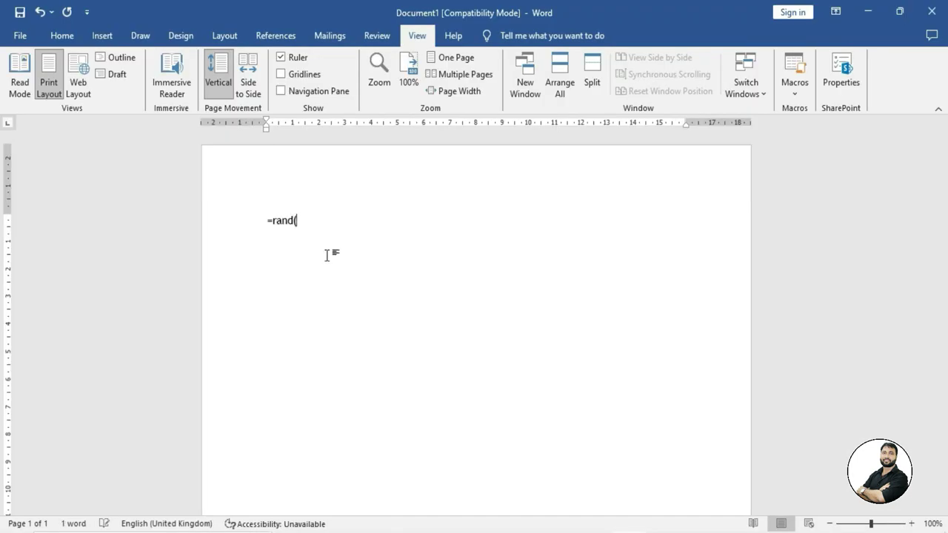
{"action": "type", "text": "25"}
{"action": "key", "text": "Return"}
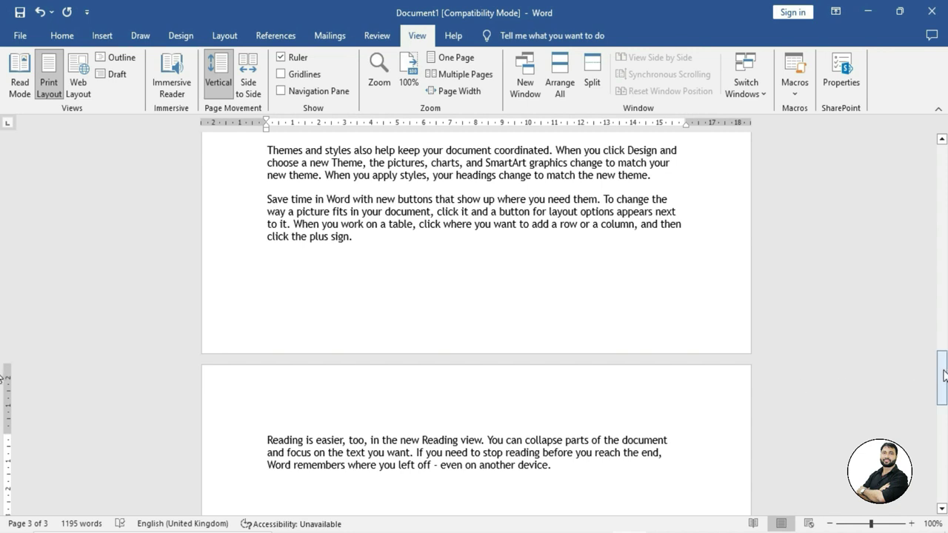
{"action": "left_click_drag", "start_coordinate": [945, 375], "coordinate": [944, 280]}
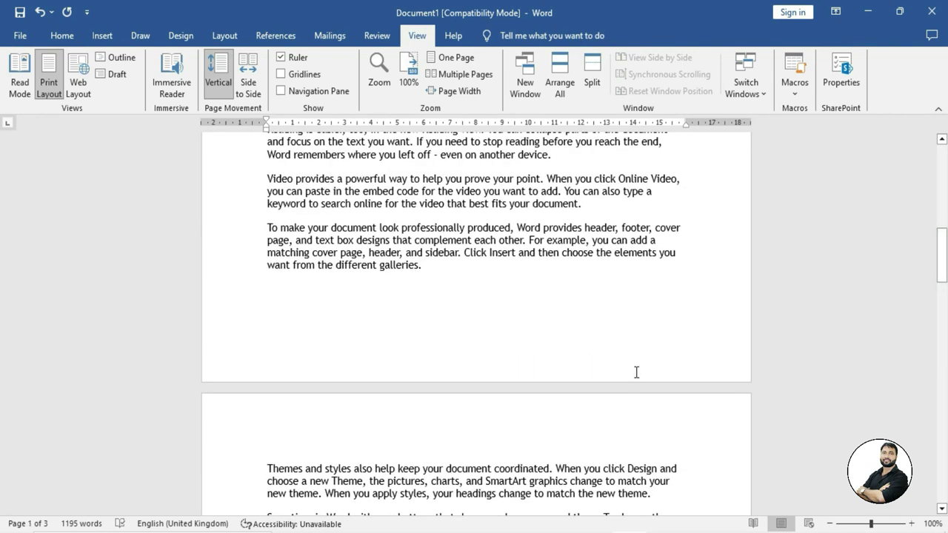
{"action": "scroll", "coordinate": [636, 373], "scroll_direction": "up", "scroll_amount": 5}
{"action": "scroll", "coordinate": [636, 373], "scroll_direction": "up", "scroll_amount": 5}
{"action": "scroll", "coordinate": [637, 373], "scroll_direction": "up", "scroll_amount": 5}
{"action": "scroll", "coordinate": [634, 373], "scroll_direction": "up", "scroll_amount": 5}
{"action": "scroll", "coordinate": [634, 373], "scroll_direction": "down", "scroll_amount": 5}
{"action": "scroll", "coordinate": [635, 372], "scroll_direction": "down", "scroll_amount": 5}
{"action": "scroll", "coordinate": [635, 370], "scroll_direction": "down", "scroll_amount": 5}
{"action": "scroll", "coordinate": [637, 368], "scroll_direction": "down", "scroll_amount": 5}
{"action": "scroll", "coordinate": [637, 368], "scroll_direction": "down", "scroll_amount": 4}
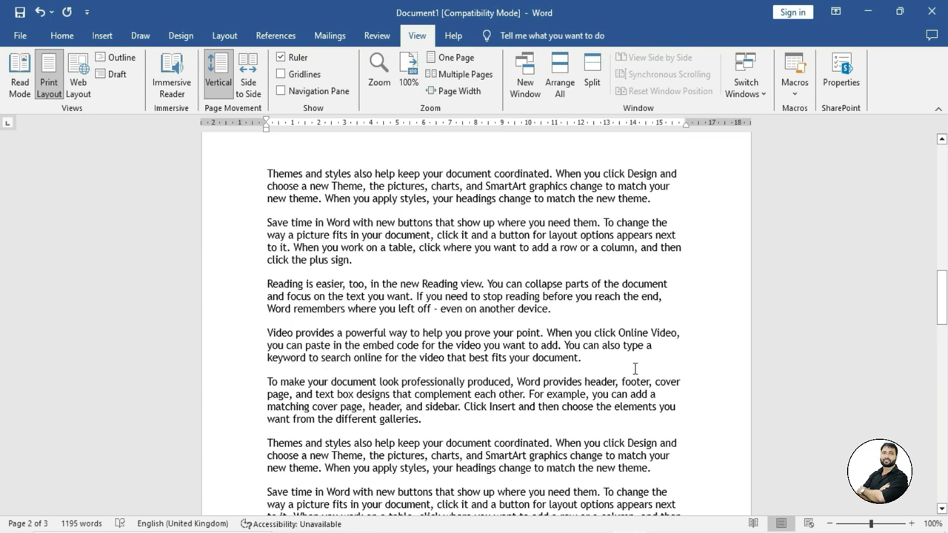
{"action": "scroll", "coordinate": [635, 369], "scroll_direction": "down", "scroll_amount": 2}
{"action": "scroll", "coordinate": [635, 369], "scroll_direction": "down", "scroll_amount": 2}
{"action": "scroll", "coordinate": [634, 368], "scroll_direction": "down", "scroll_amount": 6}
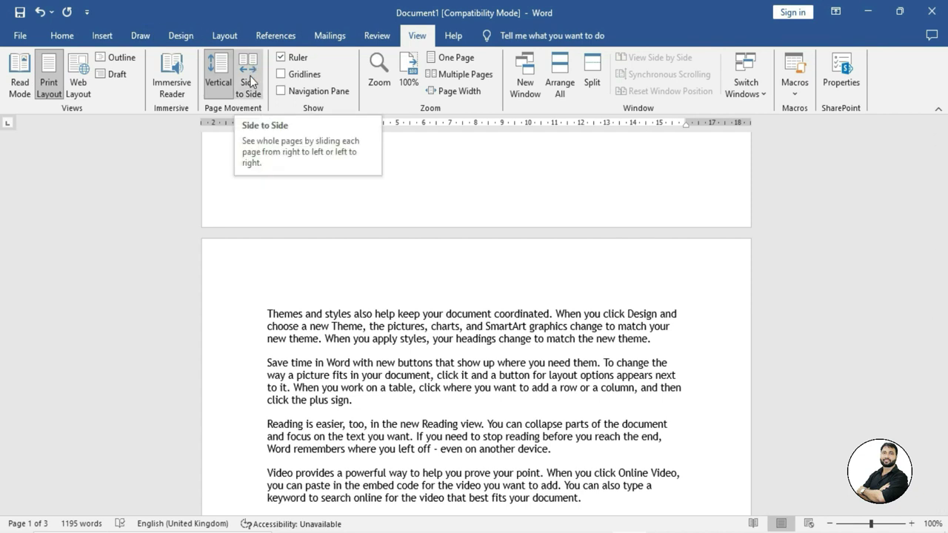
Switch page movement to Side to Side and scroll between the pages
{"action": "left_click", "coordinate": [250, 81]}
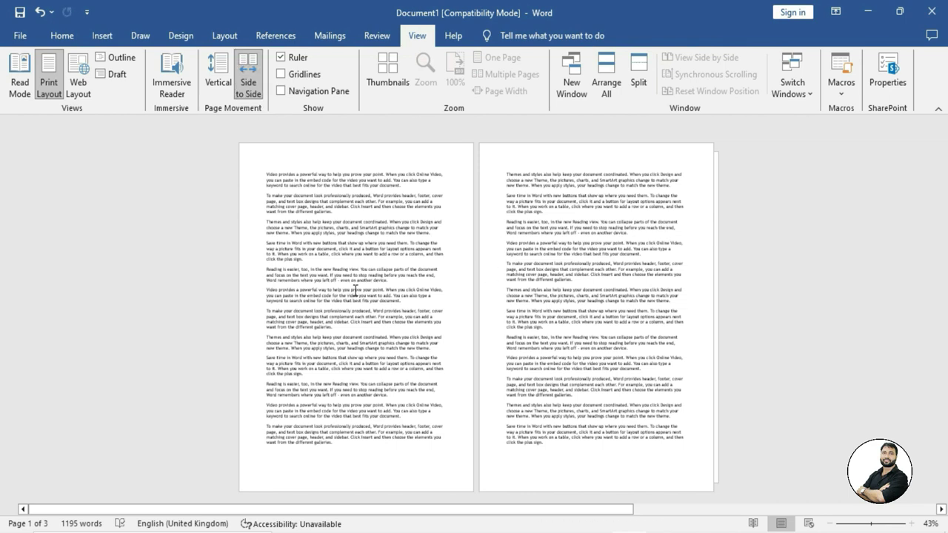
{"action": "scroll", "coordinate": [356, 291], "scroll_direction": "down", "scroll_amount": 2}
{"action": "scroll", "coordinate": [360, 292], "scroll_direction": "up", "scroll_amount": 2}
{"action": "scroll", "coordinate": [360, 289], "scroll_direction": "down", "scroll_amount": 2}
{"action": "scroll", "coordinate": [360, 293], "scroll_direction": "up", "scroll_amount": 2}
{"action": "scroll", "coordinate": [360, 296], "scroll_direction": "down", "scroll_amount": 2}
{"action": "scroll", "coordinate": [361, 317], "scroll_direction": "up", "scroll_amount": 2}
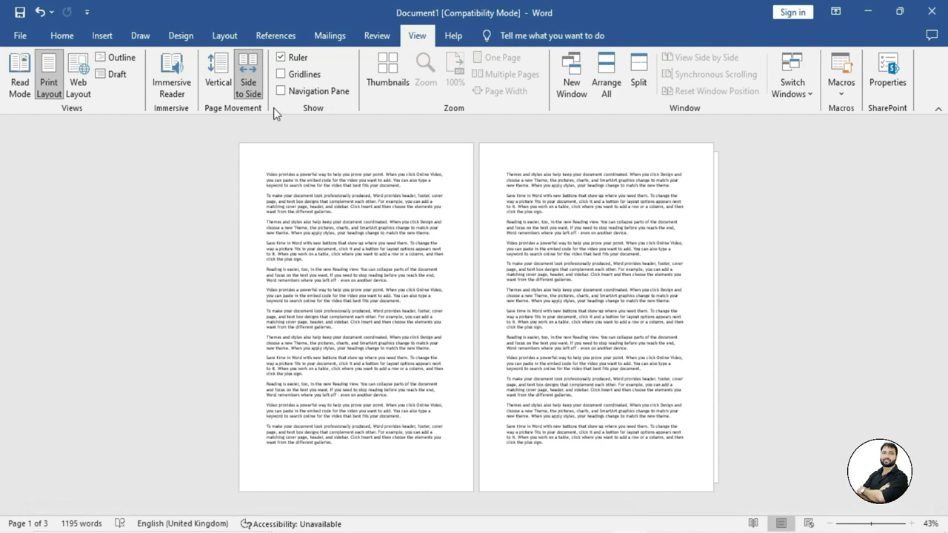
Return to Vertical page movement and zoom in to 130%
{"action": "left_click", "coordinate": [220, 77]}
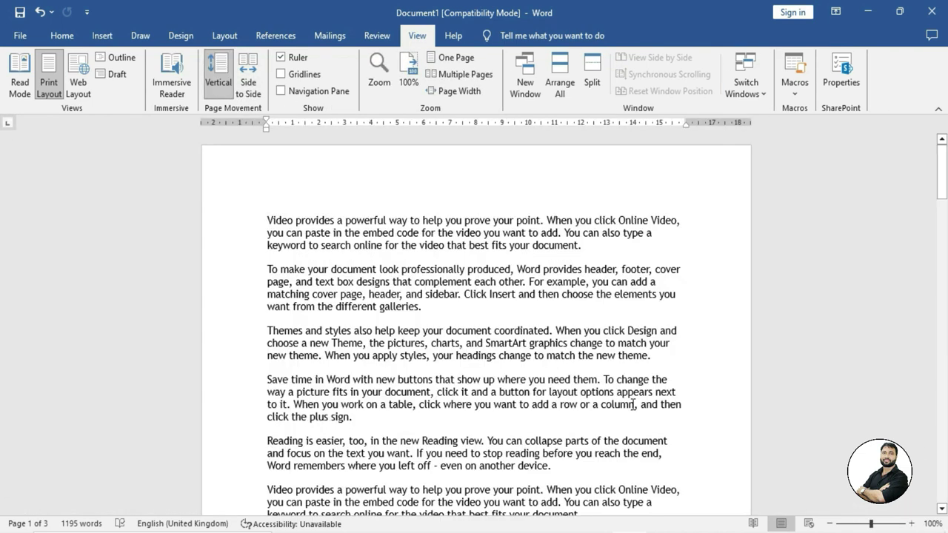
{"action": "left_click", "coordinate": [912, 524]}
{"action": "left_click", "coordinate": [913, 524]}
{"action": "left_click", "coordinate": [913, 524]}
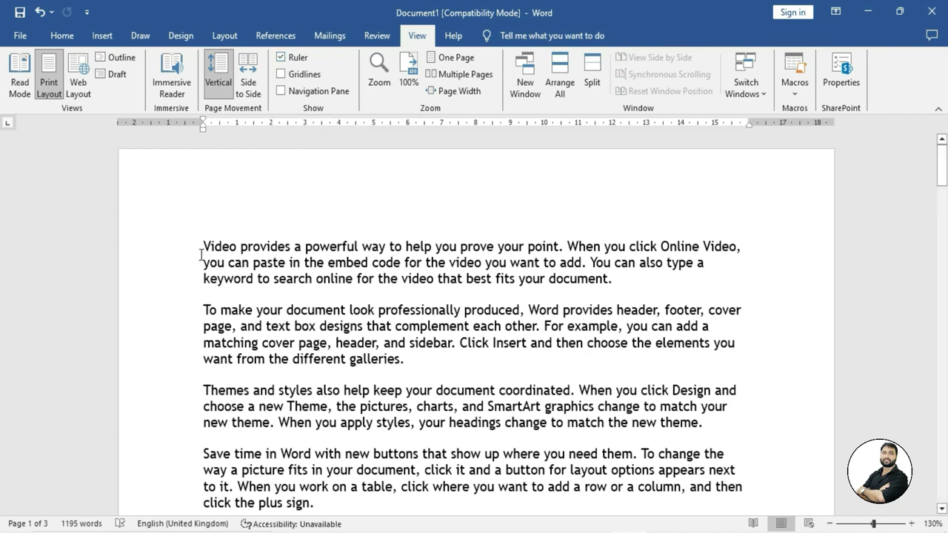
Insert an empty line before 'Video' and place the cursor on it
{"action": "left_click", "coordinate": [203, 252]}
{"action": "key", "text": "Return"}
{"action": "key", "text": "Return"}
{"action": "left_click", "coordinate": [204, 246]}
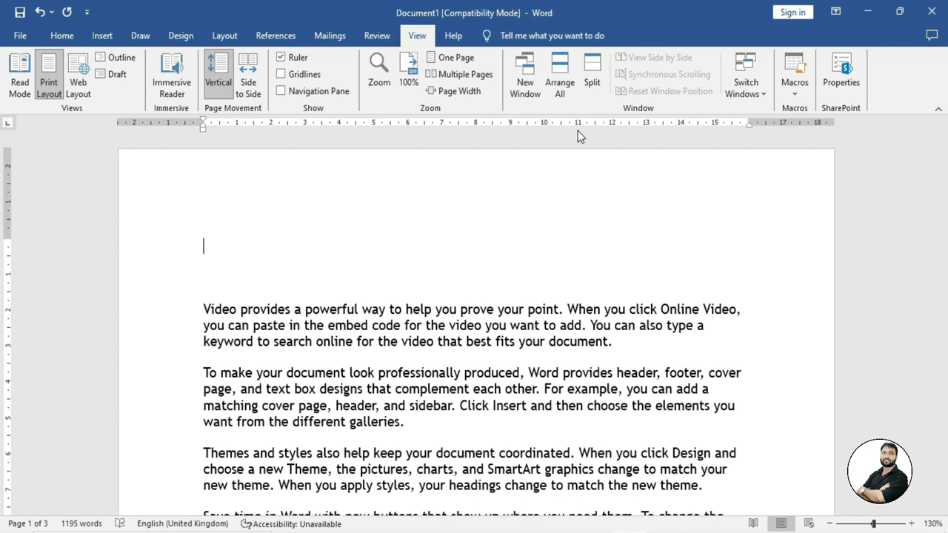
Toggle the ruler off and back on, then type 'First Name' on the top blank line
{"action": "left_click", "coordinate": [282, 58]}
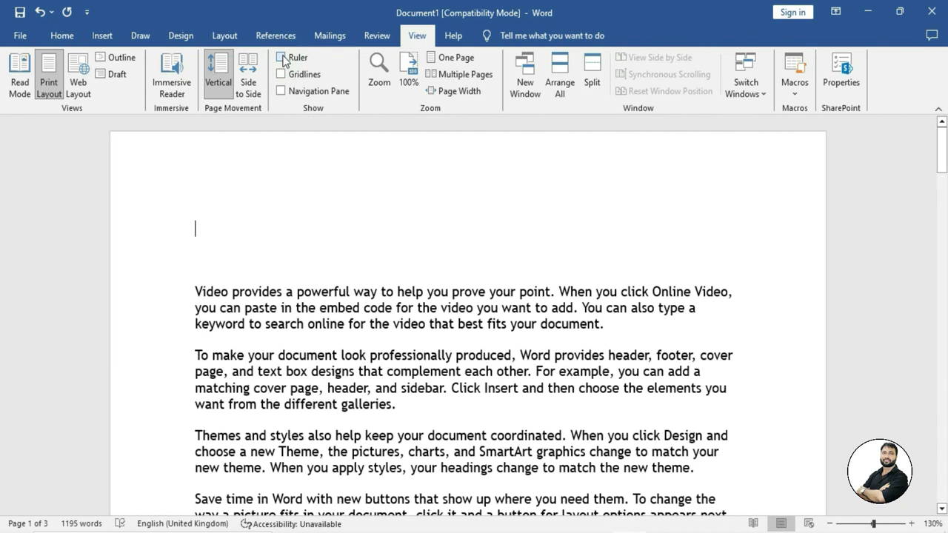
{"action": "left_click", "coordinate": [282, 58]}
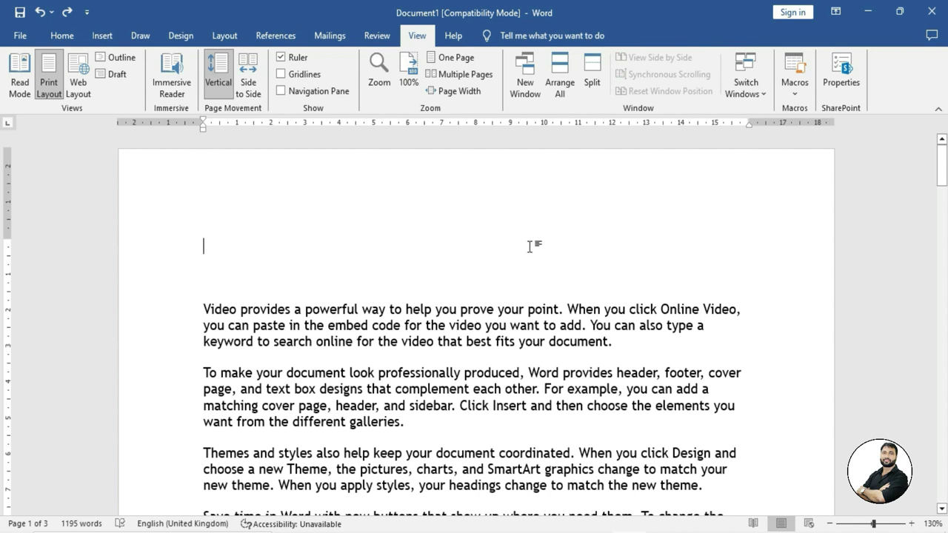
{"action": "type", "text": "F"}
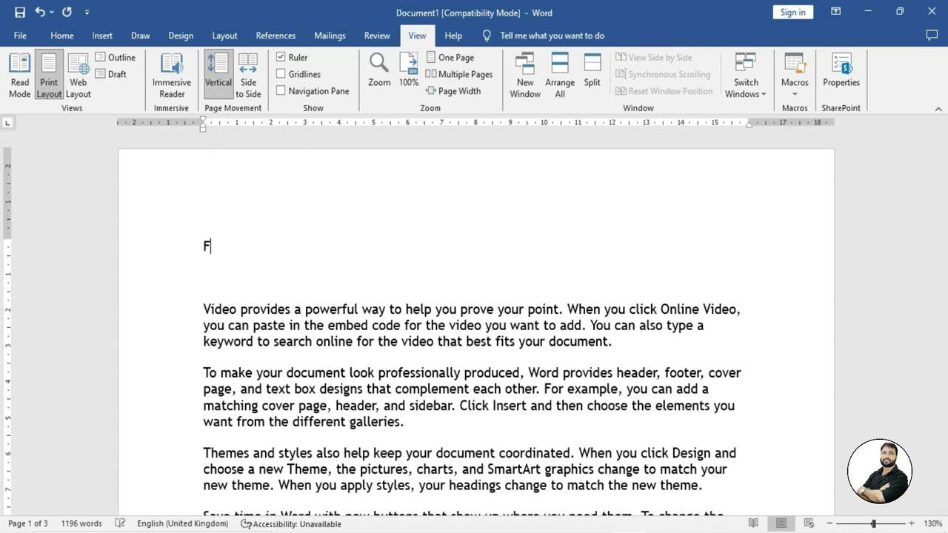
{"action": "type", "text": "irst Name"}
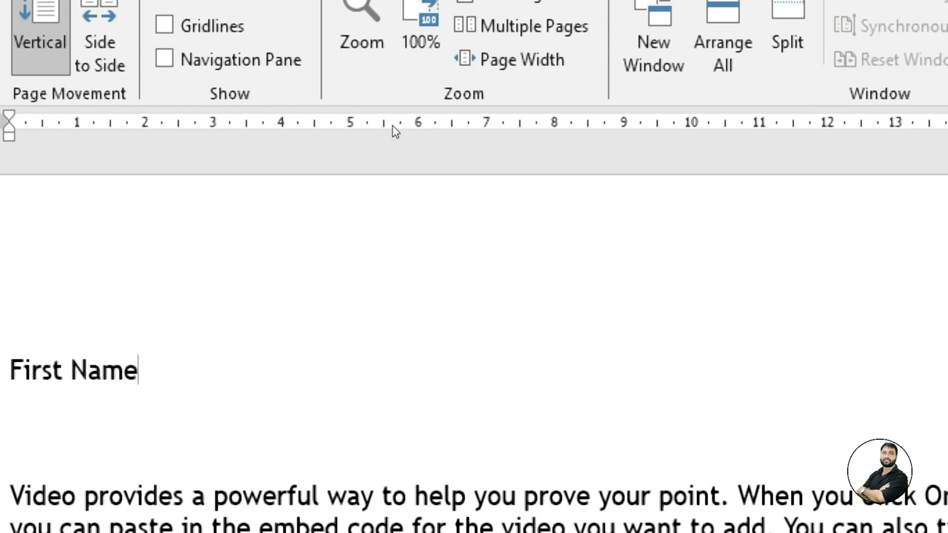
Add a 5.5 cm left tab stop on the ruler and review it in the Tabs dialog
{"action": "left_click", "coordinate": [386, 124]}
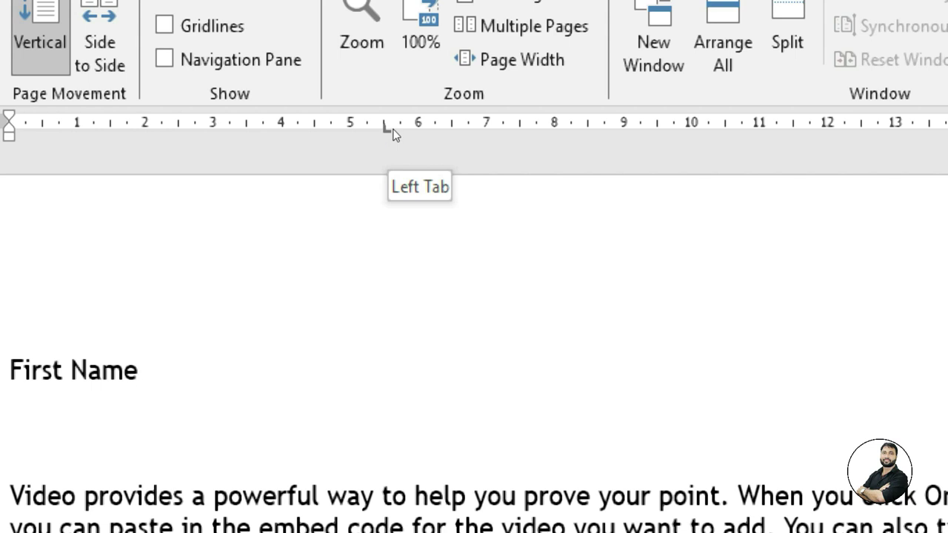
{"action": "double_click", "coordinate": [387, 127]}
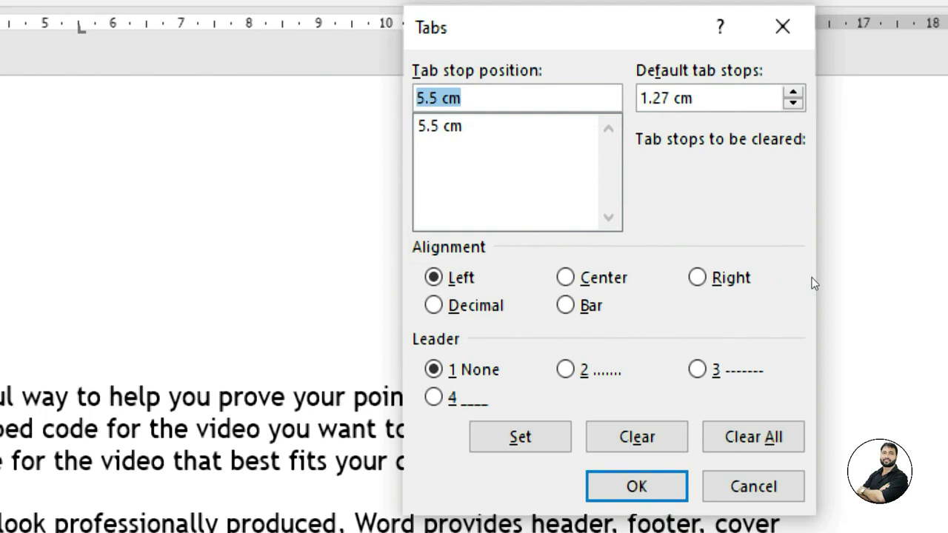
{"action": "left_click", "coordinate": [576, 175]}
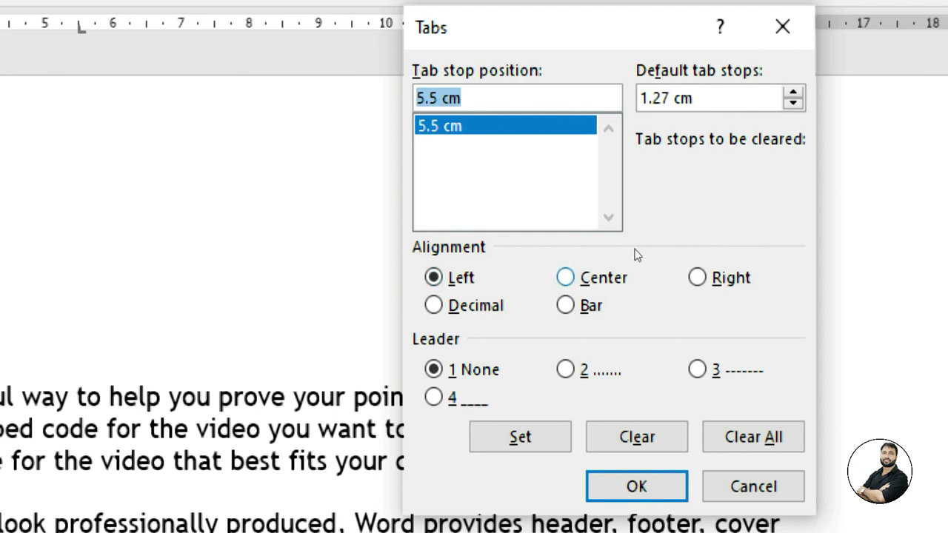
{"action": "left_click", "coordinate": [603, 278]}
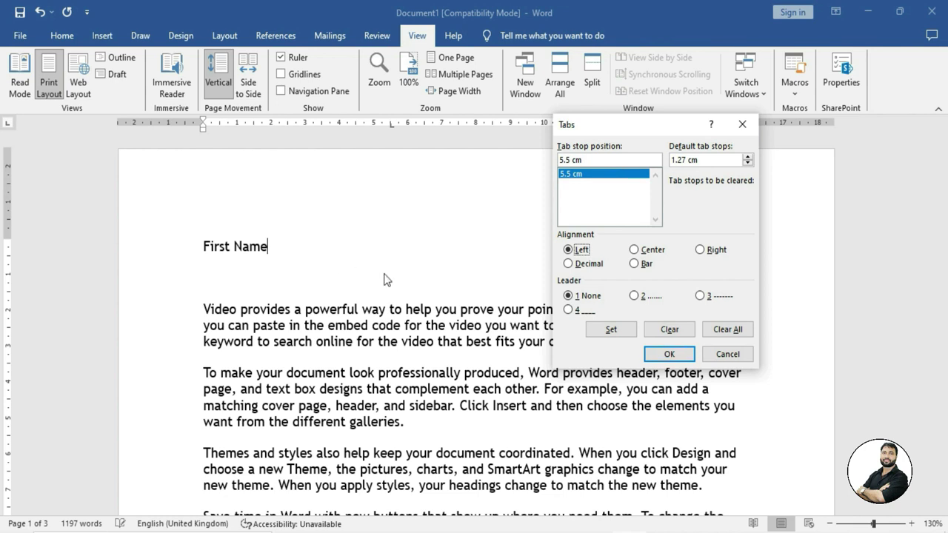
Close Tabs, enter a first name at the 5.5 cm stop after First Name, and start a new line
{"action": "left_click", "coordinate": [669, 354]}
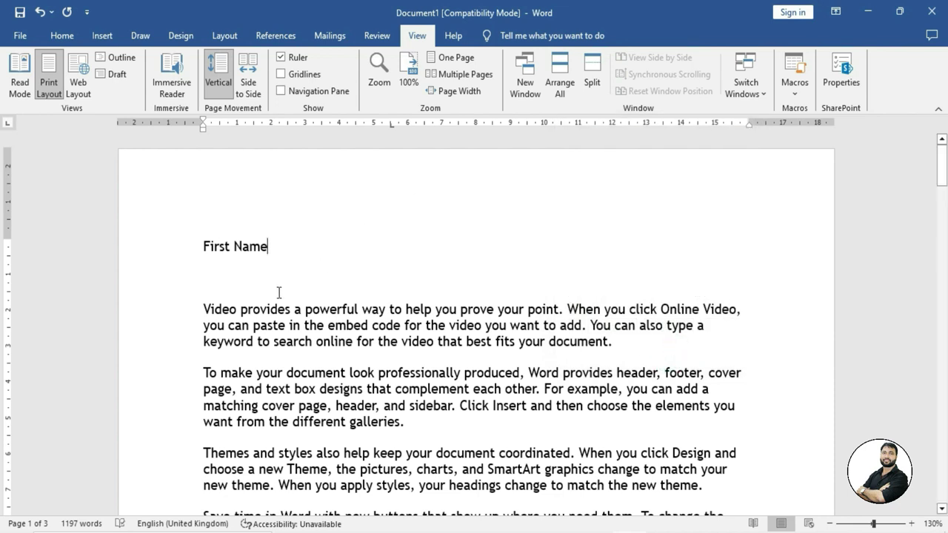
{"action": "key", "text": "Tab"}
{"action": "type", "text": "Mohit"}
{"action": "key", "text": "Return"}
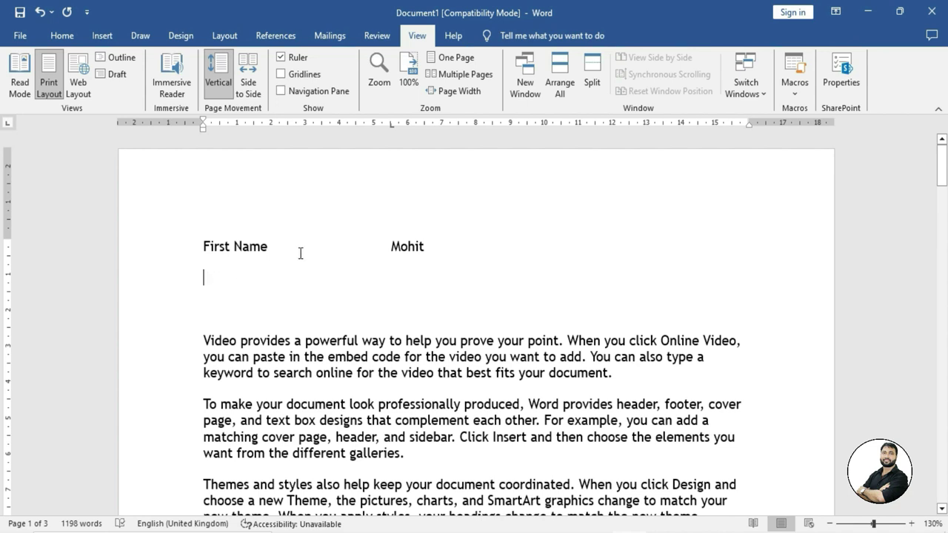
Check the tab stop alignment on the ruler and type 'dfsdf' on the new line
{"action": "left_click_drag", "start_coordinate": [391, 126], "coordinate": [391, 126]}
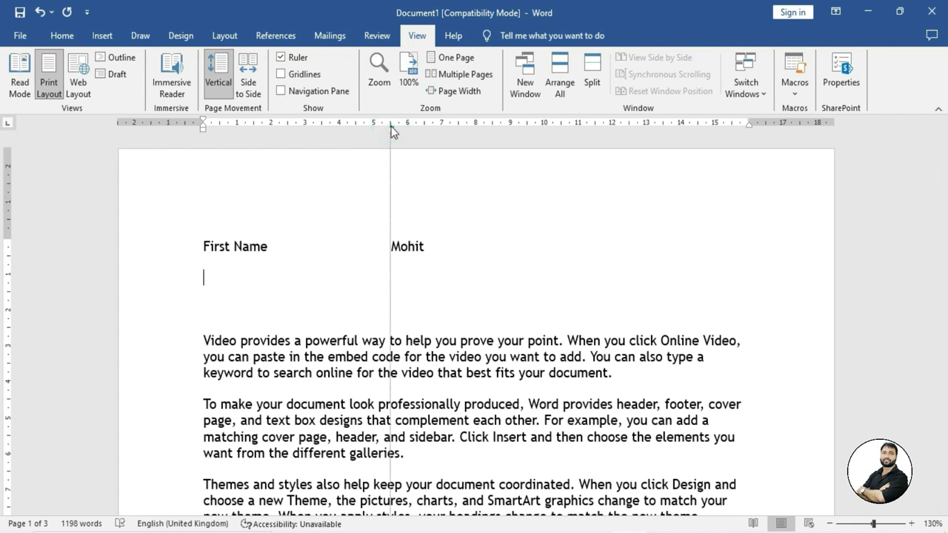
{"action": "left_click_drag", "start_coordinate": [391, 127], "coordinate": [391, 128]}
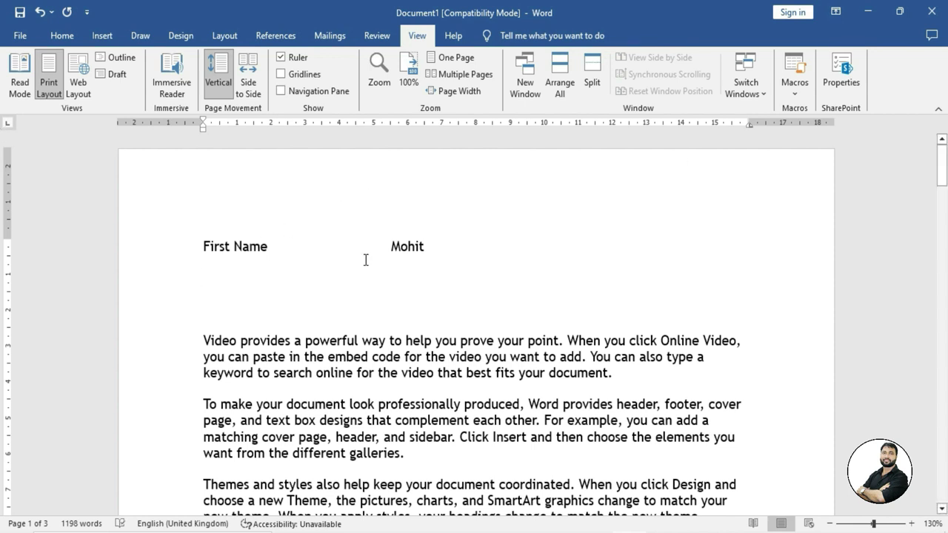
{"action": "type", "text": "dfsdf"}
{"action": "scroll", "coordinate": [318, 326], "scroll_direction": "up", "scroll_amount": 3, "text": "ctrl"}
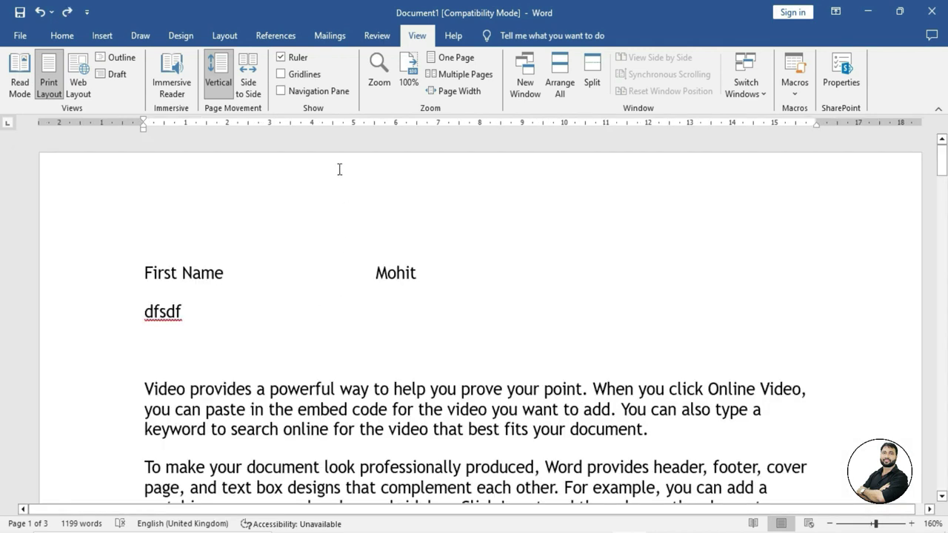
Turn on Gridlines from the View tab so they cover the page
{"action": "left_click", "coordinate": [281, 74]}
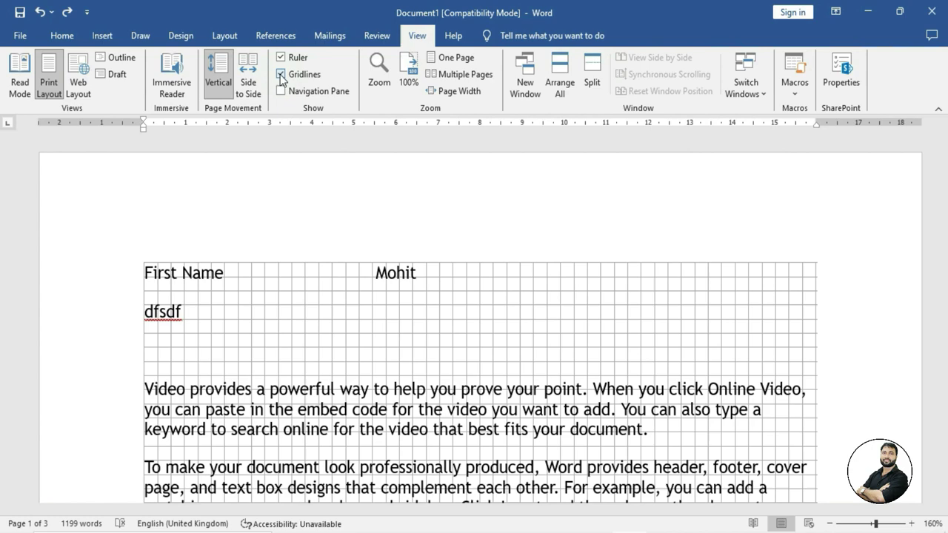
{"action": "scroll", "coordinate": [358, 326], "scroll_direction": "down", "scroll_amount": 2}
{"action": "scroll", "coordinate": [358, 326], "scroll_direction": "down", "scroll_amount": 2}
{"action": "scroll", "coordinate": [358, 326], "scroll_direction": "down", "scroll_amount": 2}
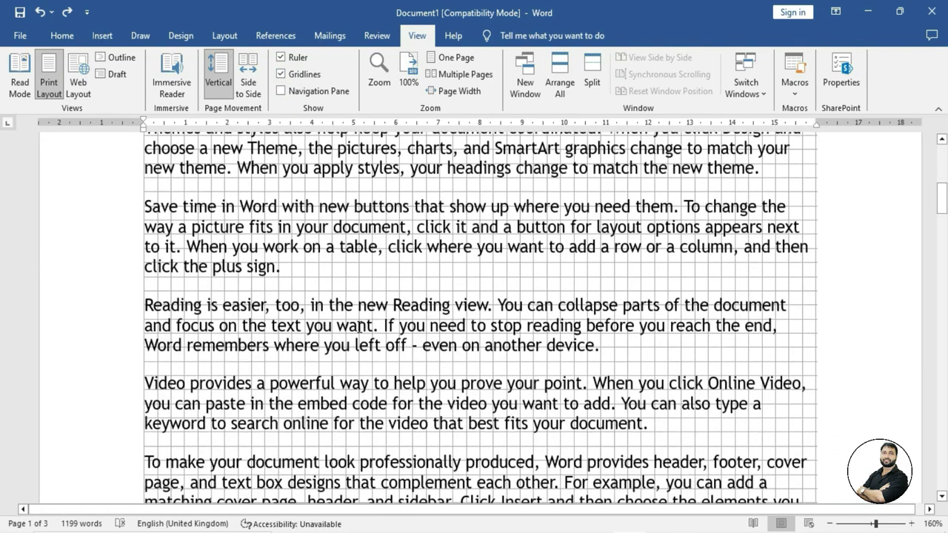
{"action": "scroll", "coordinate": [357, 326], "scroll_direction": "down", "scroll_amount": 3}
{"action": "scroll", "coordinate": [358, 326], "scroll_direction": "down", "scroll_amount": 3}
{"action": "scroll", "coordinate": [358, 326], "scroll_direction": "down", "scroll_amount": 3}
{"action": "scroll", "coordinate": [358, 327], "scroll_direction": "down", "scroll_amount": 4}
{"action": "scroll", "coordinate": [361, 323], "scroll_direction": "down", "scroll_amount": 1}
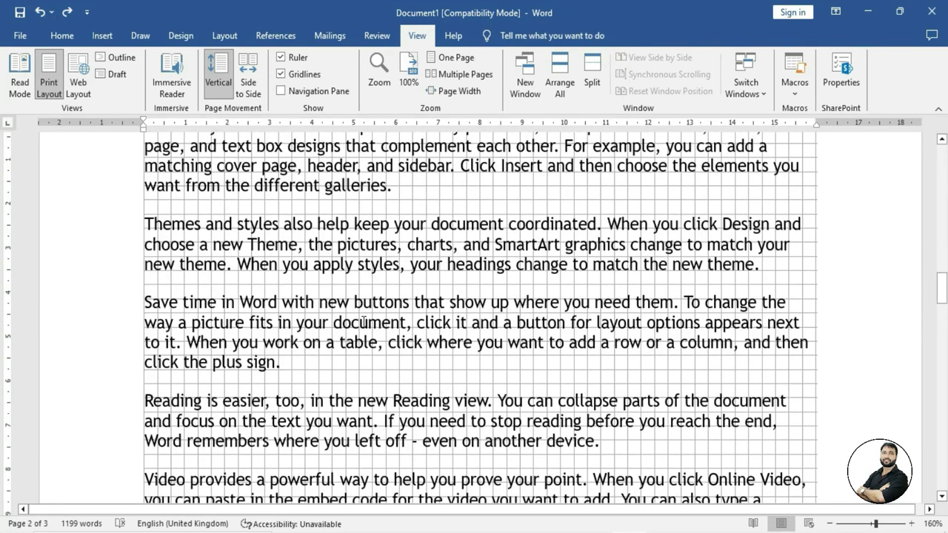
{"action": "scroll", "coordinate": [364, 321], "scroll_direction": "down", "scroll_amount": 1}
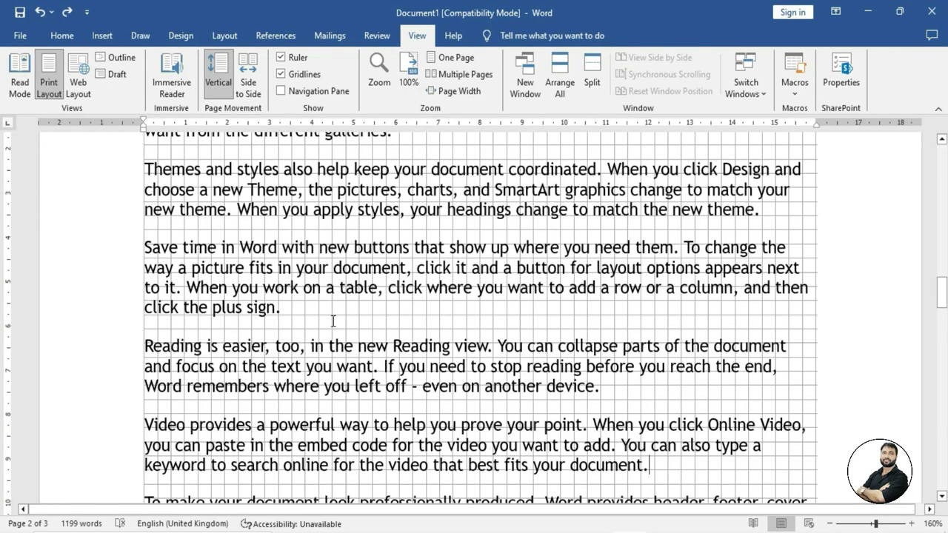
Insert empty lines after 'plus sign.' before the 'Reading is easier' paragraph
{"action": "left_click", "coordinate": [286, 309]}
{"action": "key", "text": "Return"}
{"action": "key", "text": "Return"}
{"action": "key", "text": "Return"}
{"action": "key", "text": "Return"}
{"action": "scroll", "coordinate": [297, 419], "scroll_direction": "down", "scroll_amount": 1}
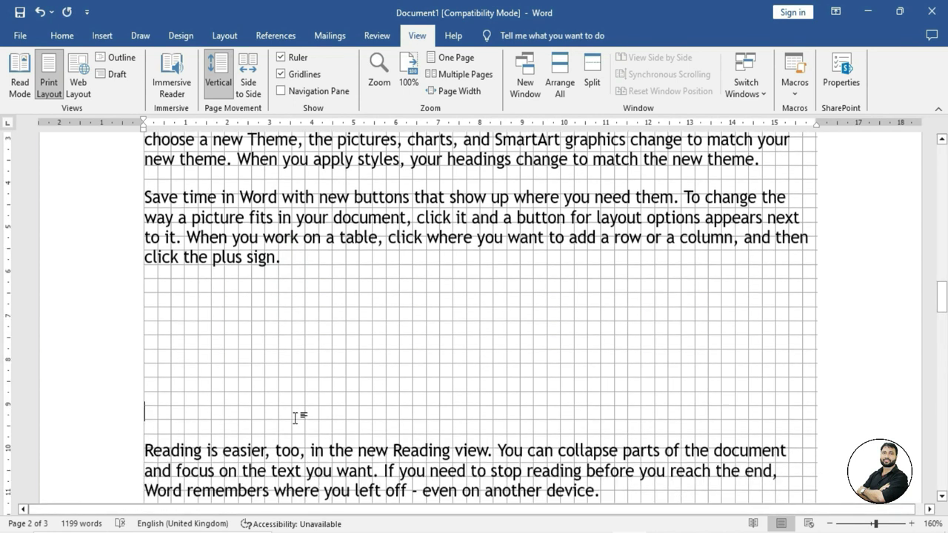
Draw an oval circle in the blank space and duplicate it into three equal circles
{"action": "left_click", "coordinate": [107, 41]}
{"action": "left_click", "coordinate": [170, 93]}
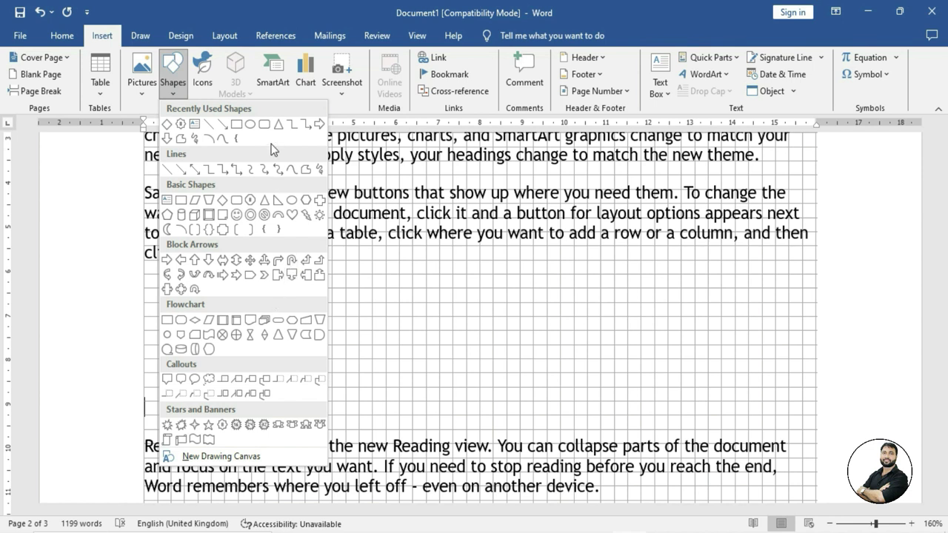
{"action": "left_click", "coordinate": [251, 125]}
{"action": "left_click_drag", "start_coordinate": [212, 302], "coordinate": [266, 359]}
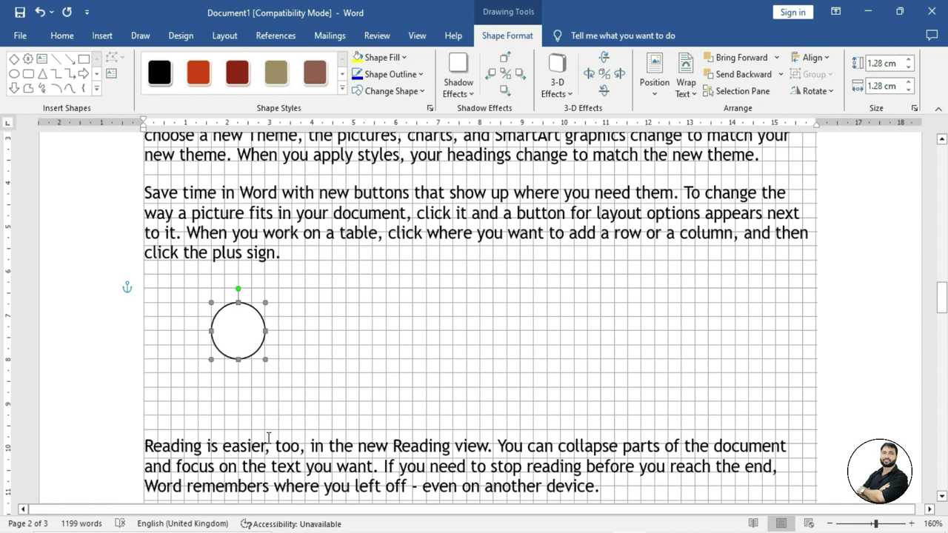
{"action": "key", "text": "ctrl+d"}
{"action": "left_click_drag", "start_coordinate": [263, 361], "coordinate": [353, 343]}
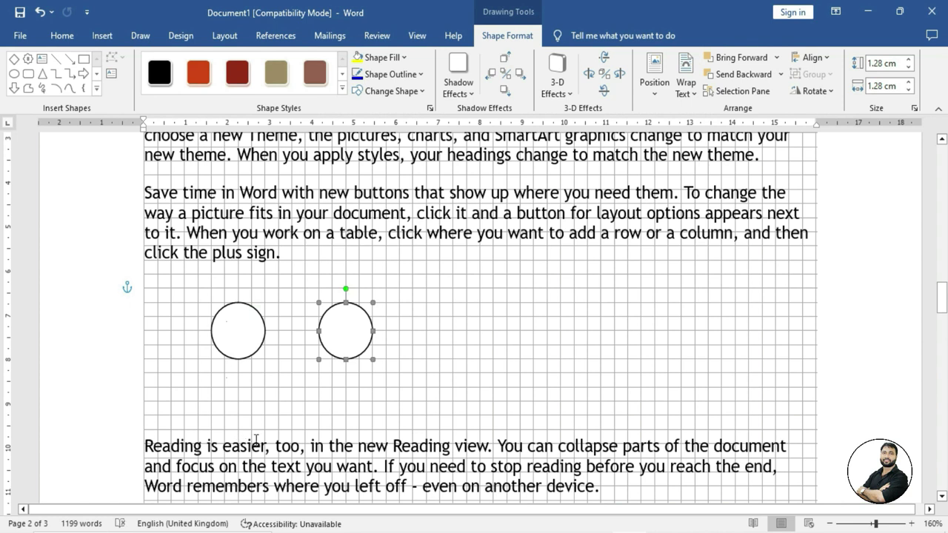
{"action": "key", "text": "ctrl+d"}
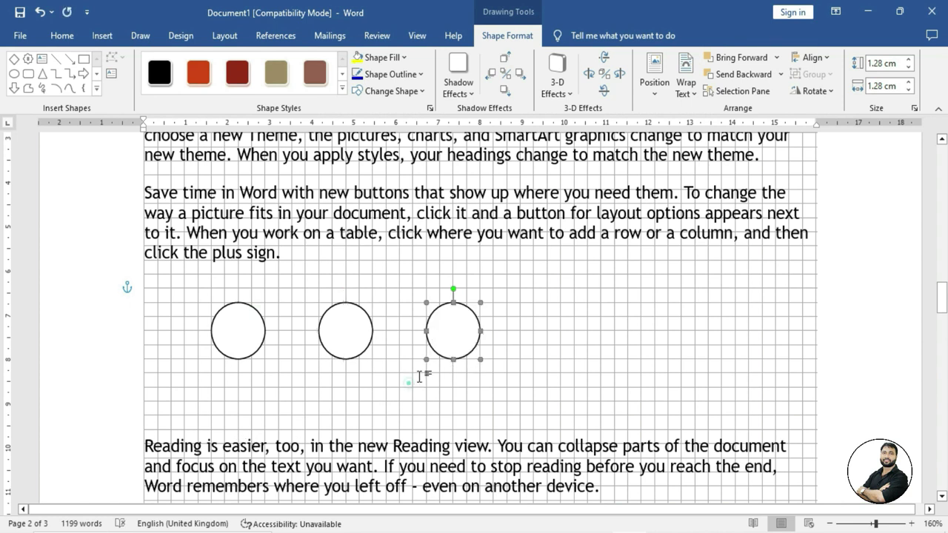
Drag the three circles into an evenly spaced row near the left margin
{"action": "left_click", "coordinate": [419, 375]}
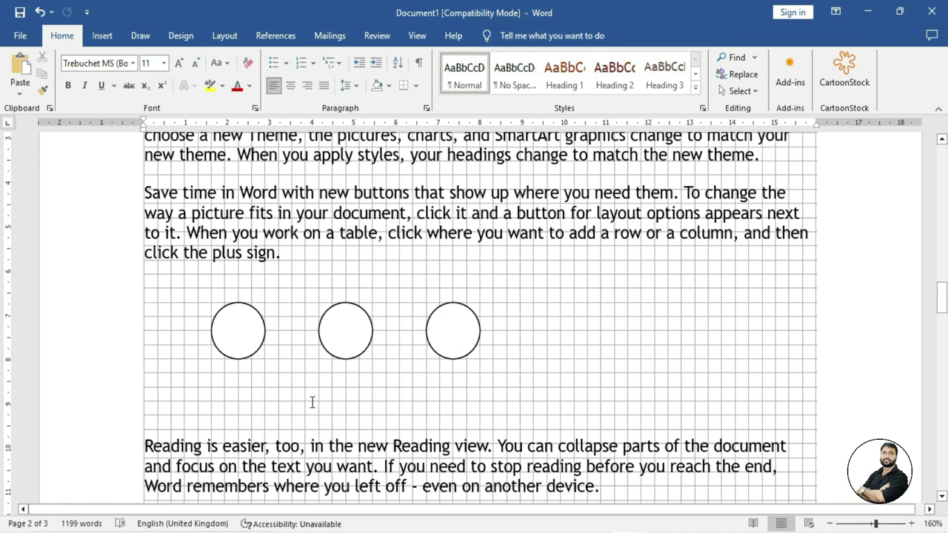
{"action": "left_click_drag", "start_coordinate": [237, 341], "coordinate": [189, 331]}
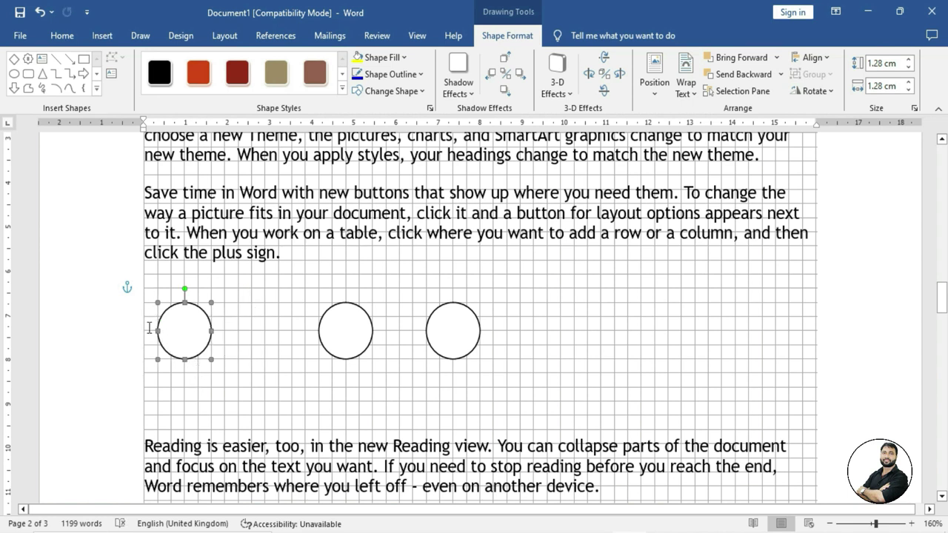
{"action": "left_click", "coordinate": [317, 332]}
{"action": "left_click_drag", "start_coordinate": [313, 328], "coordinate": [265, 329]}
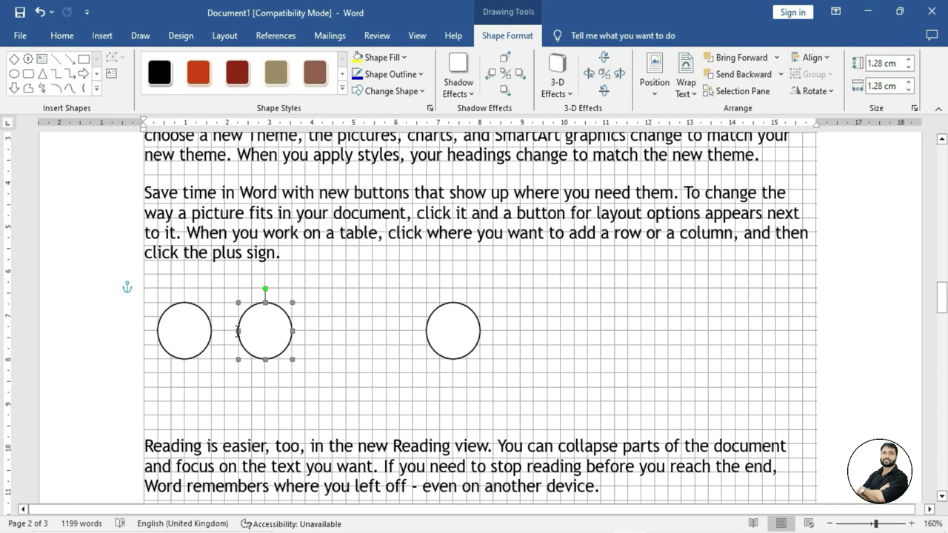
{"action": "left_click", "coordinate": [357, 355]}
{"action": "mouse_move", "coordinate": [435, 333]}
{"action": "left_mouse_down"}
{"action": "mouse_move", "coordinate": [331, 325]}
{"action": "mouse_move", "coordinate": [346, 327]}
{"action": "left_mouse_up"}
{"action": "left_click", "coordinate": [302, 392]}
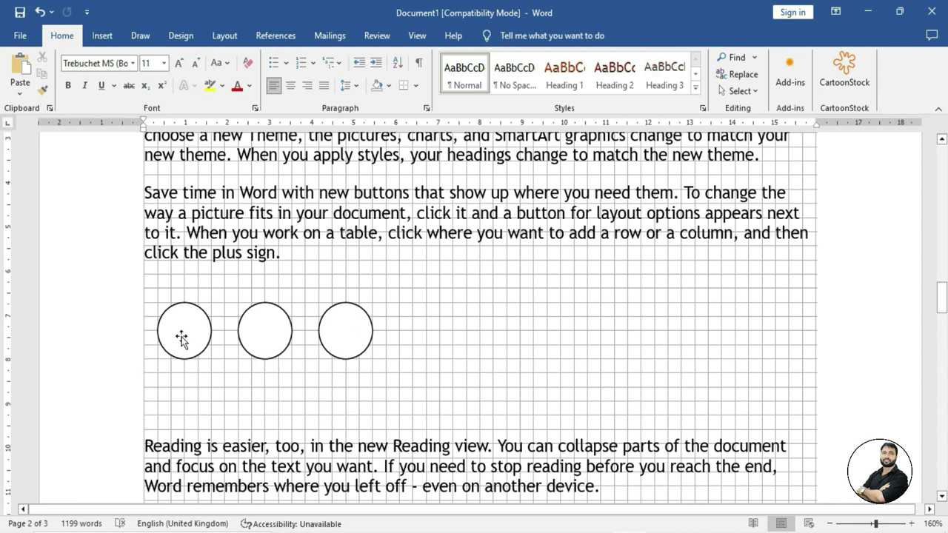
Toggle the Gridlines option off on the View tab and undo the last change
{"action": "left_click", "coordinate": [419, 35]}
{"action": "left_click", "coordinate": [280, 76]}
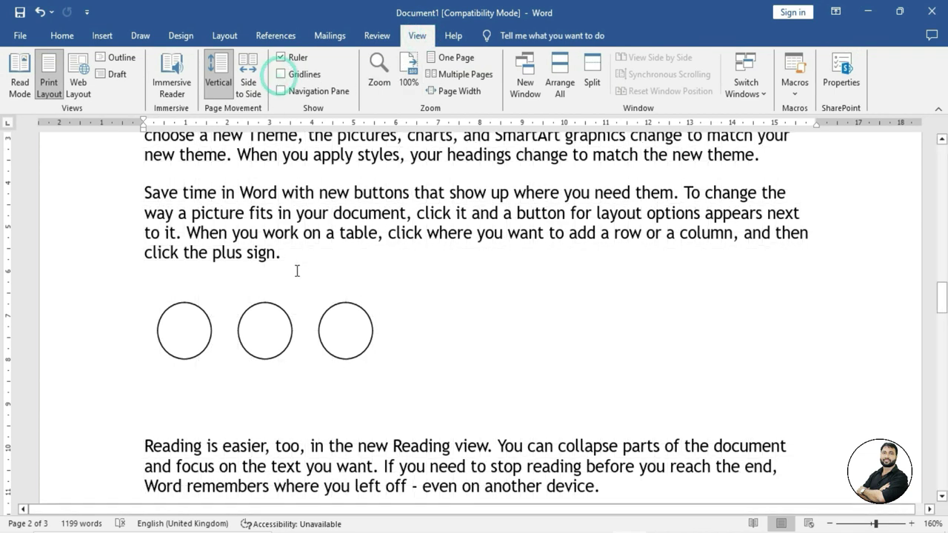
{"action": "left_click", "coordinate": [482, 317]}
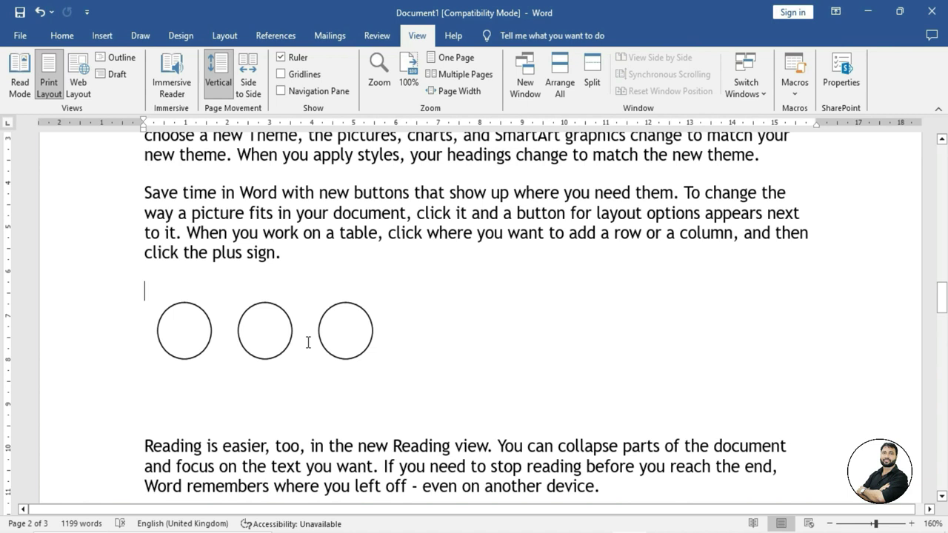
{"action": "key", "text": "ctrl+z"}
Drag the third and second circles farther right for wider, even gaps
{"action": "left_click_drag", "start_coordinate": [342, 334], "coordinate": [411, 334]}
{"action": "left_click_drag", "start_coordinate": [259, 331], "coordinate": [297, 332]}
{"action": "left_click", "coordinate": [233, 354]}
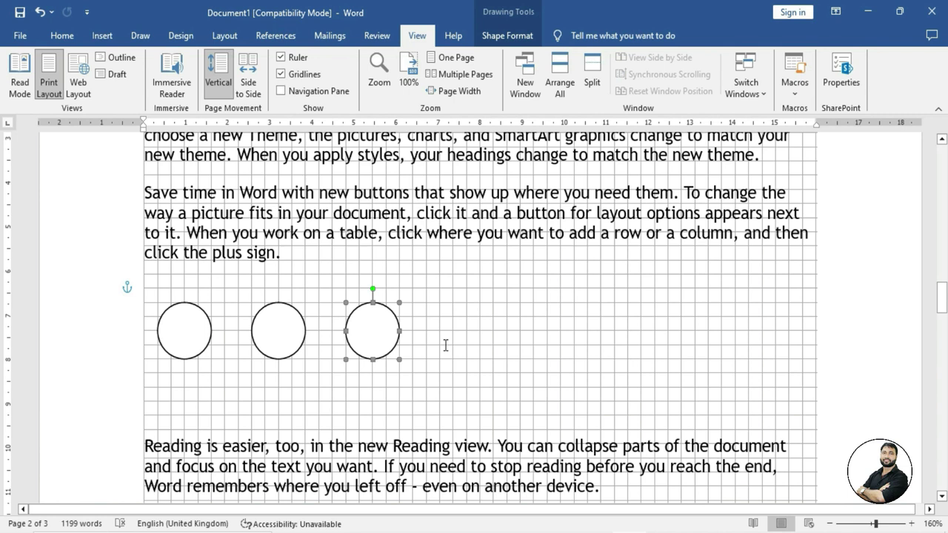
Enable Display alignment guides in Shape Format's Align > Grid Settings dialog and confirm
{"action": "left_click", "coordinate": [509, 35]}
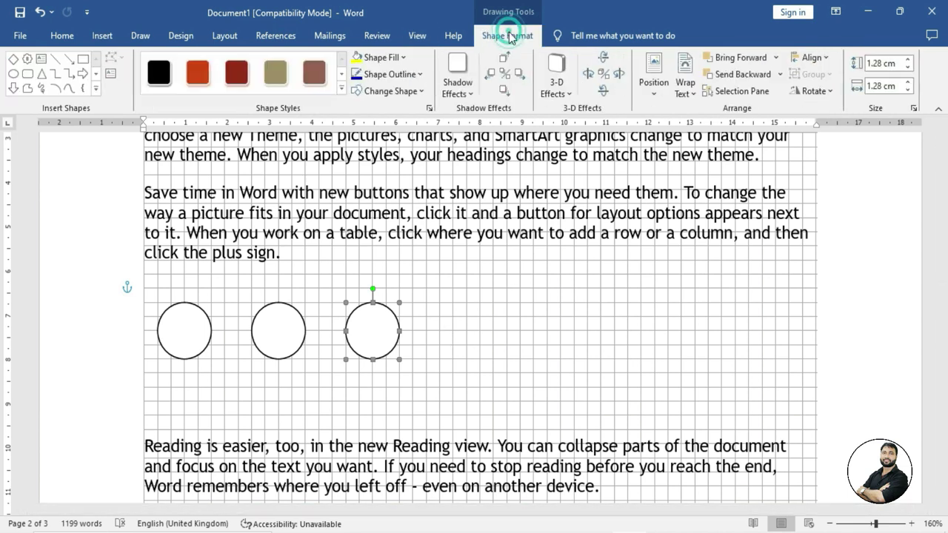
{"action": "left_click", "coordinate": [813, 58]}
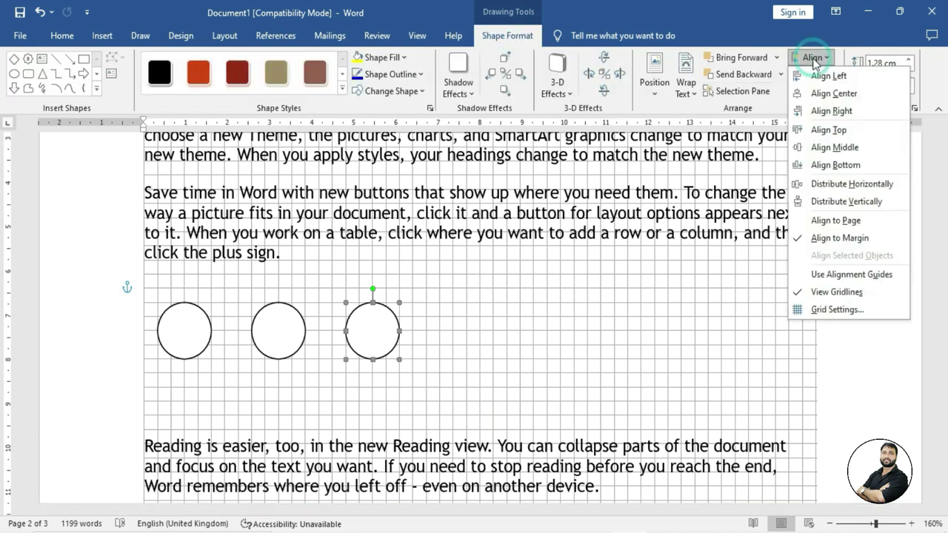
{"action": "left_click", "coordinate": [857, 314]}
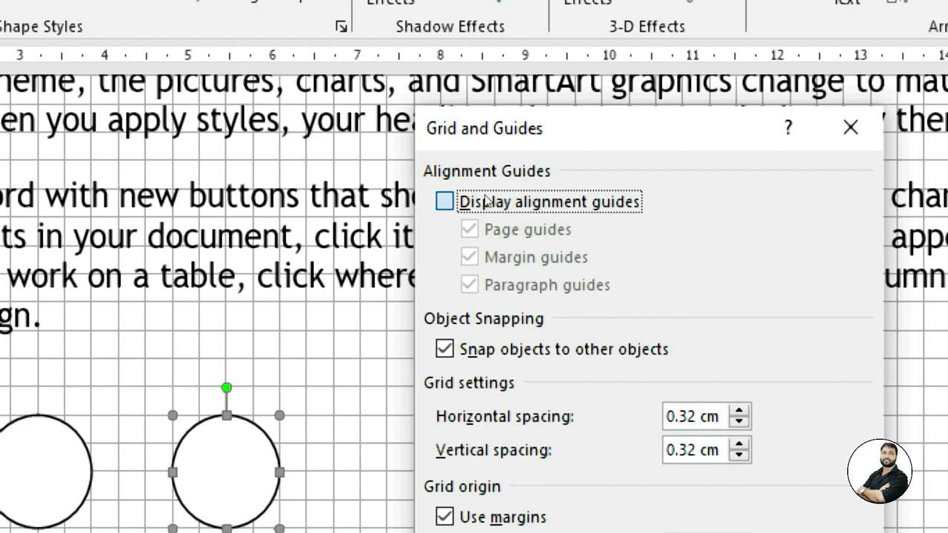
{"action": "left_click", "coordinate": [485, 200]}
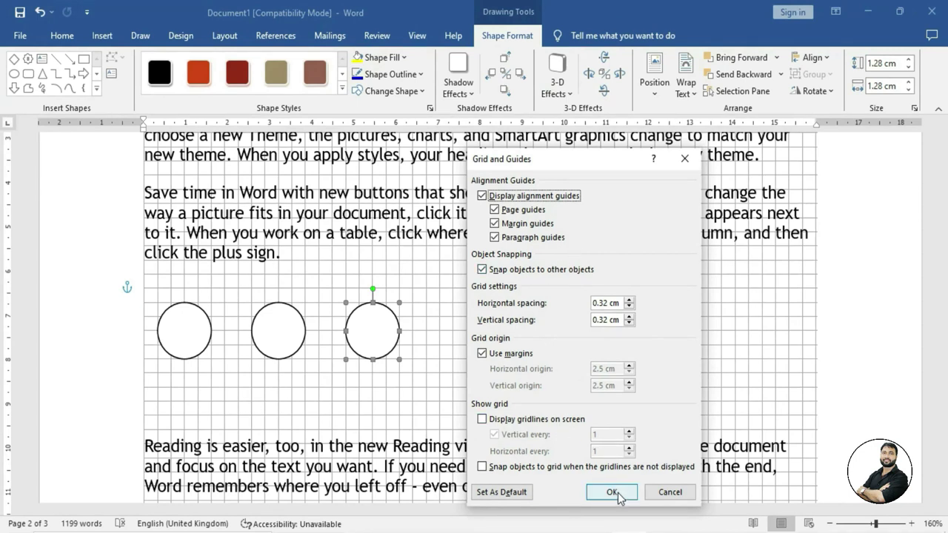
{"action": "left_click", "coordinate": [611, 492]}
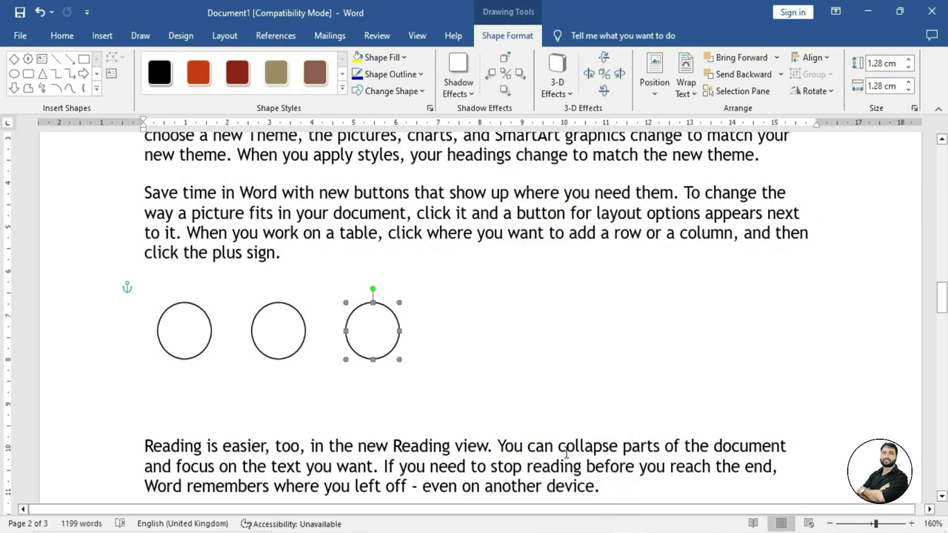
Move the leftmost circle to the row's right end, snapping to the page-centre guide
{"action": "left_click", "coordinate": [574, 373]}
{"action": "left_click_drag", "start_coordinate": [185, 329], "coordinate": [170, 330]}
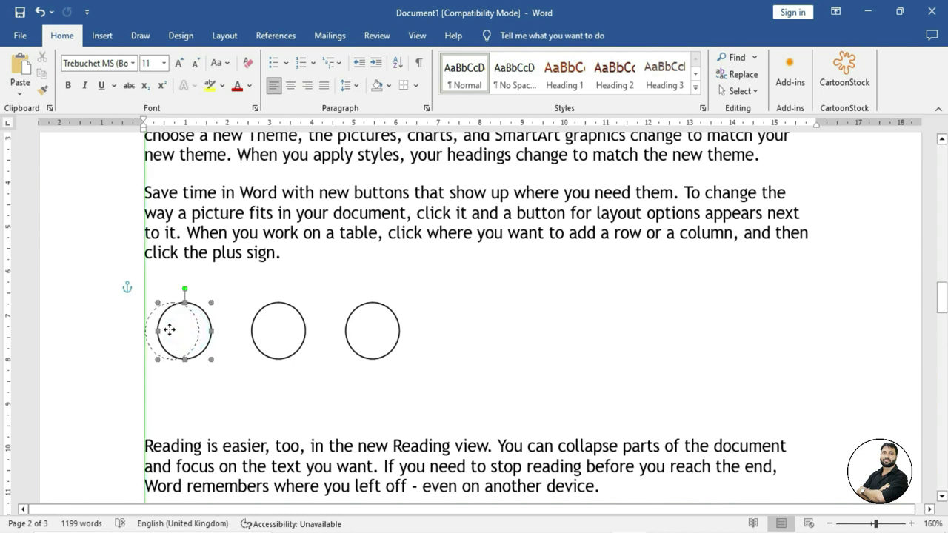
{"action": "left_click_drag", "start_coordinate": [170, 331], "coordinate": [804, 347]}
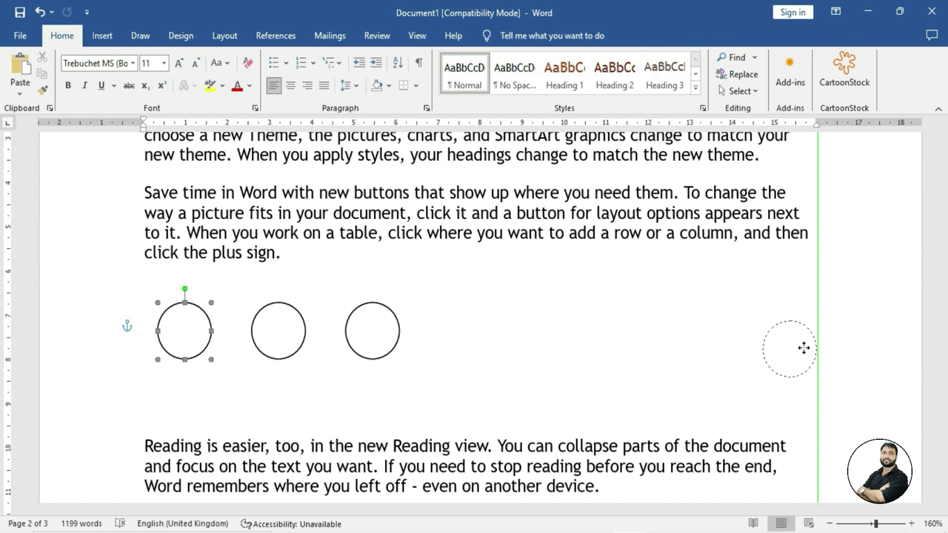
{"action": "mouse_move", "coordinate": [804, 347]}
{"action": "left_mouse_down"}
{"action": "mouse_move", "coordinate": [467, 334]}
{"action": "mouse_move", "coordinate": [583, 337]}
{"action": "mouse_move", "coordinate": [482, 336]}
{"action": "mouse_move", "coordinate": [483, 320]}
{"action": "mouse_move", "coordinate": [484, 330]}
{"action": "left_mouse_up"}
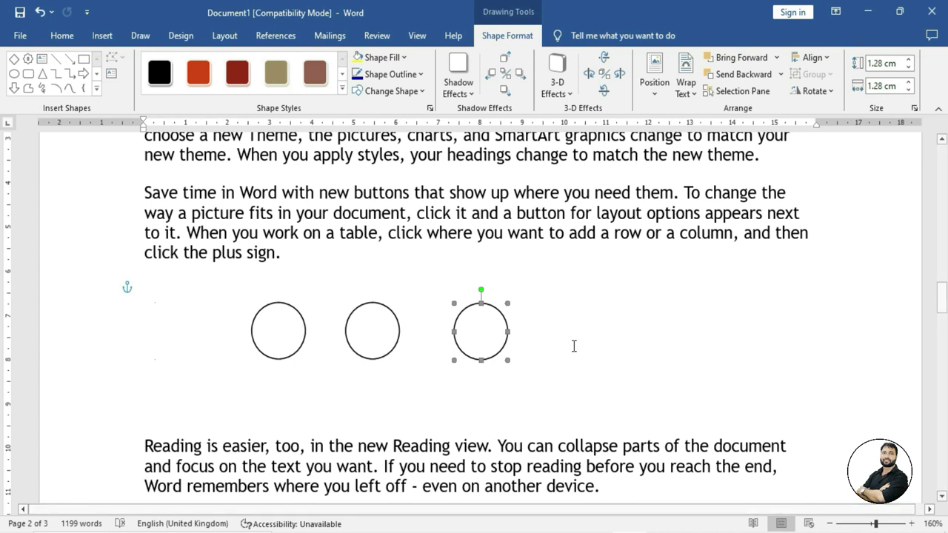
Select each circle in turn, deselect them, and return to the View tab
{"action": "left_click", "coordinate": [278, 329]}
{"action": "left_click", "coordinate": [388, 332]}
{"action": "left_click", "coordinate": [500, 338]}
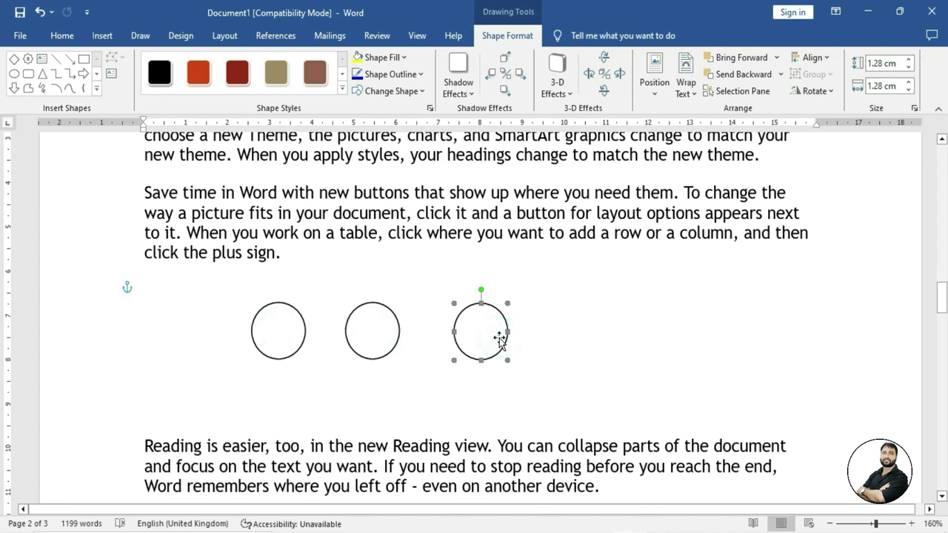
{"action": "left_click", "coordinate": [421, 295]}
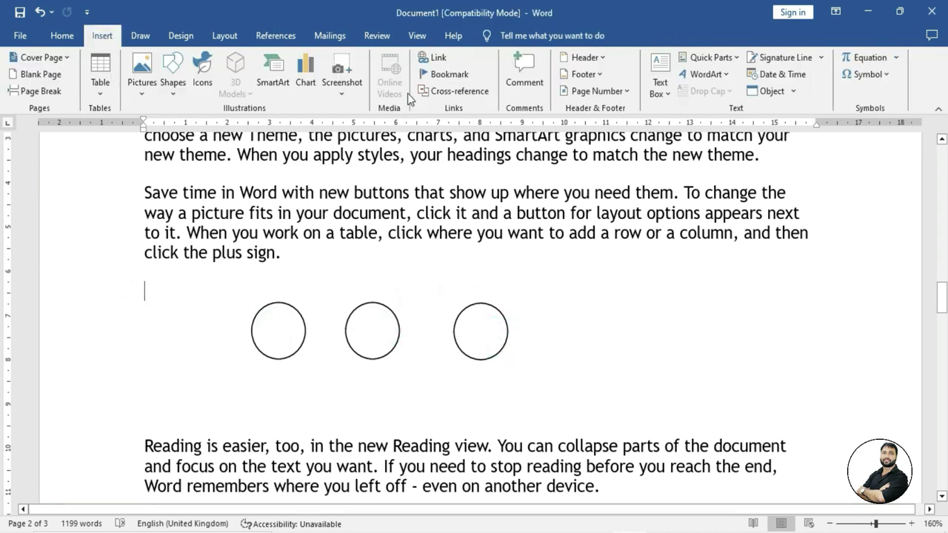
{"action": "left_click", "coordinate": [417, 35]}
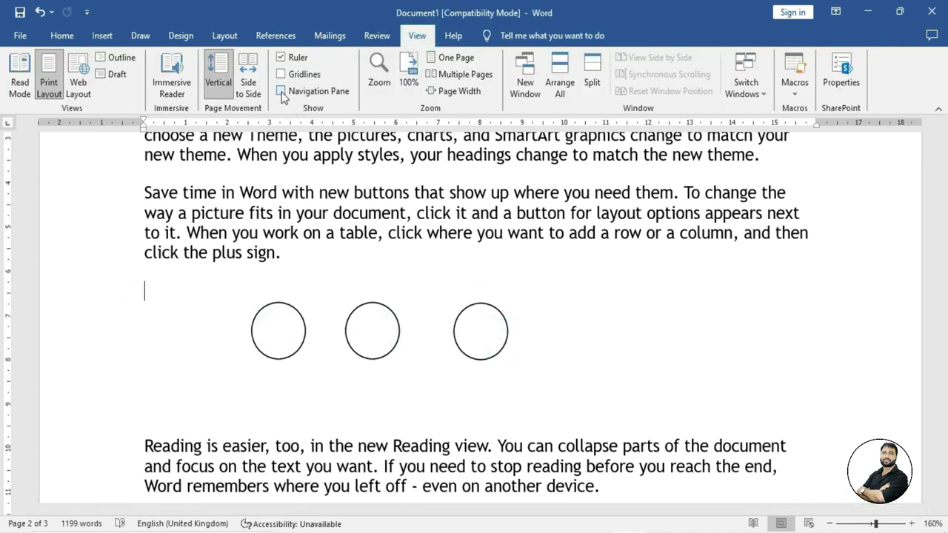
Show the Navigation pane beside Document1
{"action": "left_click", "coordinate": [281, 91]}
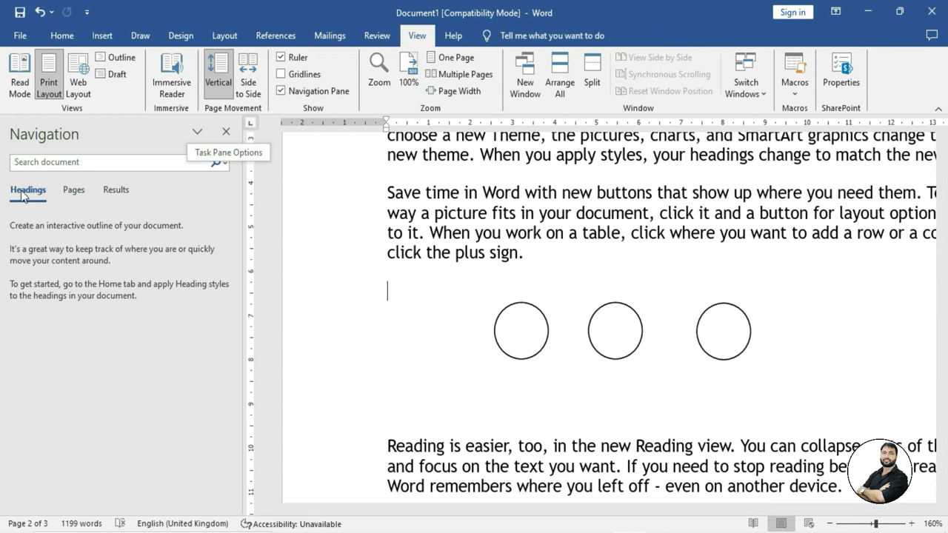
{"action": "scroll", "coordinate": [491, 278], "scroll_direction": "up", "scroll_amount": 5}
{"action": "scroll", "coordinate": [492, 278], "scroll_direction": "up", "scroll_amount": 4}
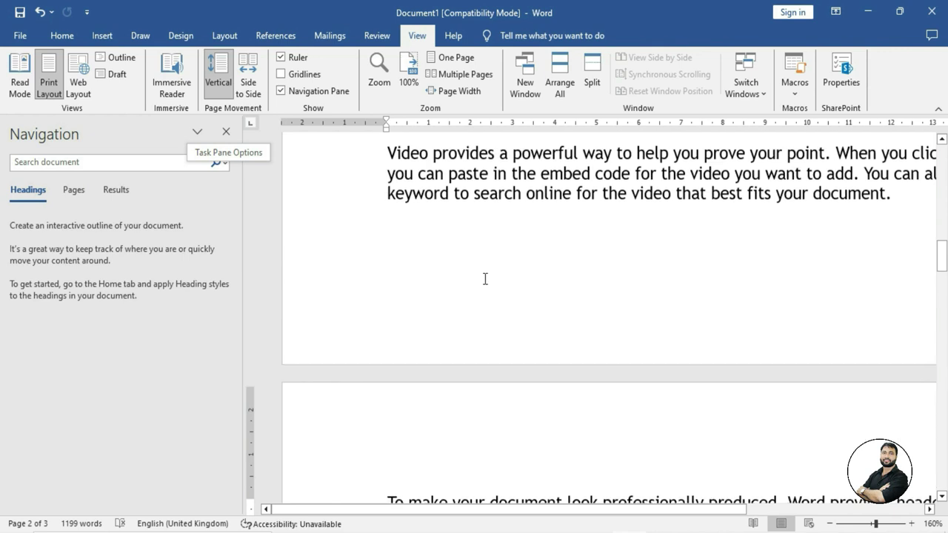
{"action": "scroll", "coordinate": [484, 277], "scroll_direction": "down", "scroll_amount": 4}
Insert a page break before 'professionally' with Ctrl+Enter
{"action": "left_click", "coordinate": [602, 291]}
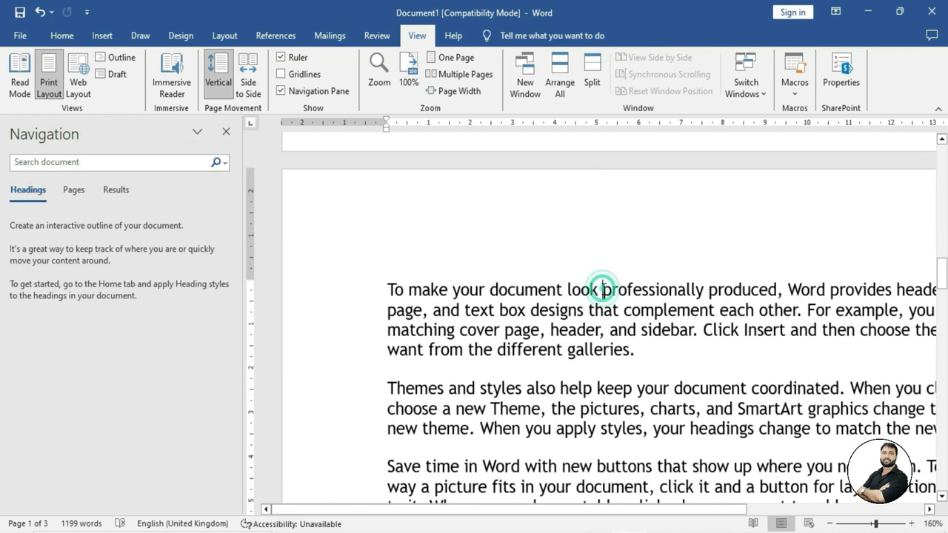
{"action": "key", "text": "ctrl+Return"}
{"action": "scroll", "coordinate": [522, 328], "scroll_direction": "up", "scroll_amount": 2}
{"action": "scroll", "coordinate": [522, 327], "scroll_direction": "up", "scroll_amount": 4}
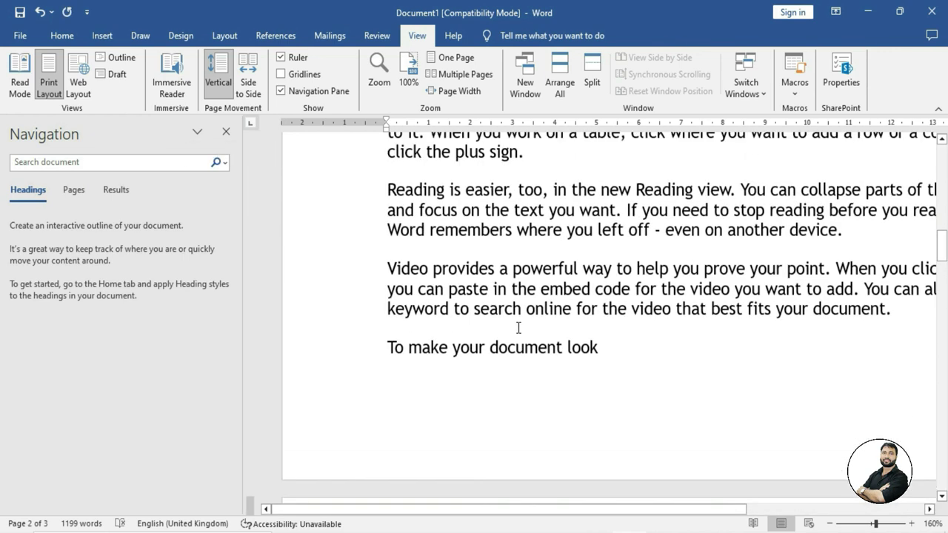
Apply Heading 1 to the line 'To make your document look'
{"action": "left_click", "coordinate": [372, 350]}
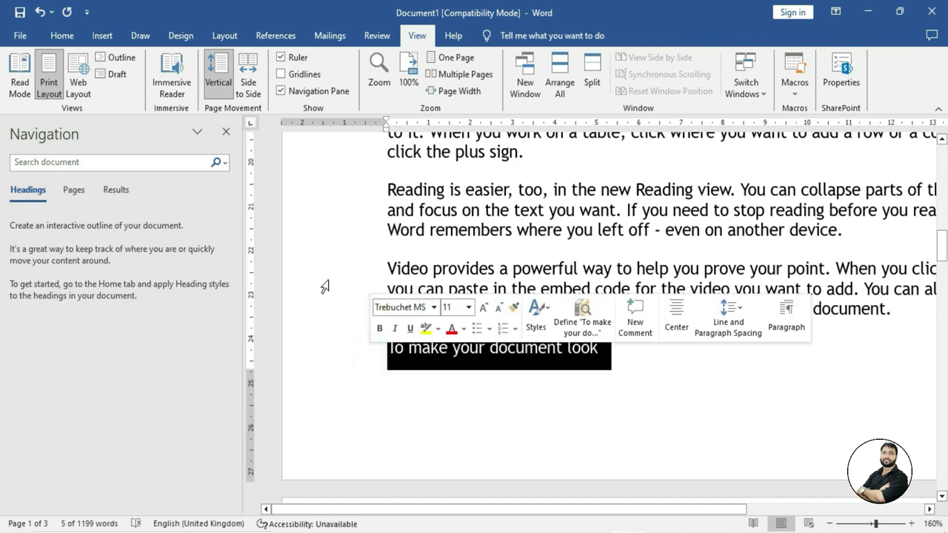
{"action": "left_click", "coordinate": [89, 37]}
{"action": "left_click", "coordinate": [62, 36]}
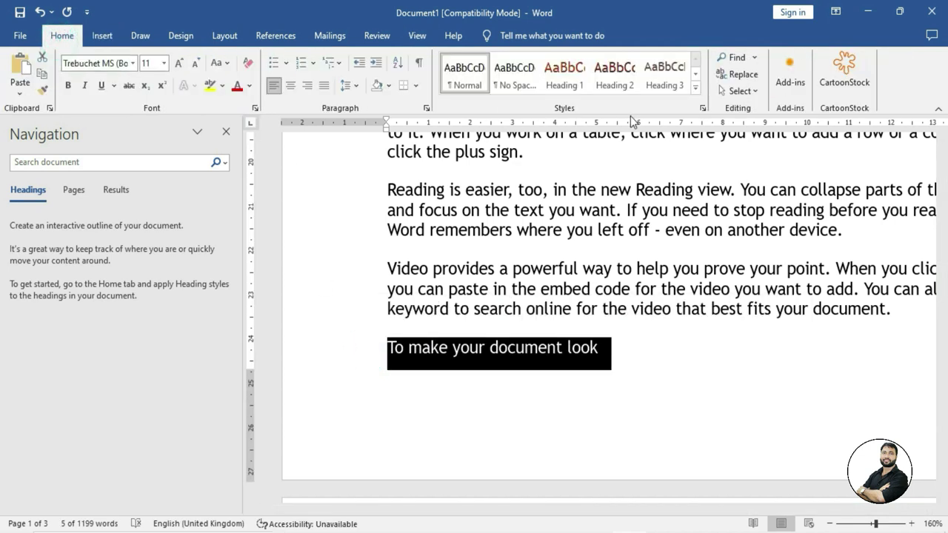
{"action": "left_click", "coordinate": [565, 70]}
{"action": "scroll", "coordinate": [688, 353], "scroll_direction": "down", "scroll_amount": 3}
{"action": "left_click", "coordinate": [762, 395]}
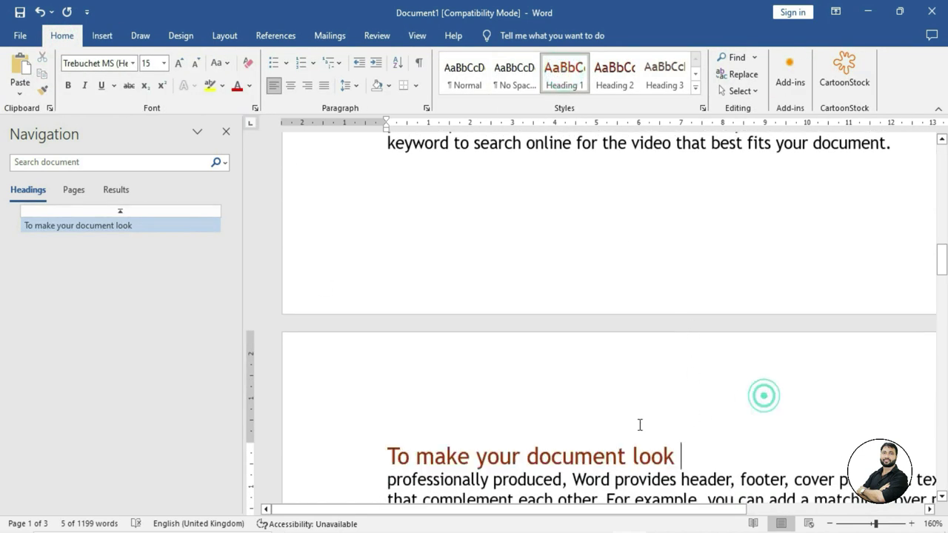
{"action": "scroll", "coordinate": [641, 385], "scroll_direction": "down", "scroll_amount": 2}
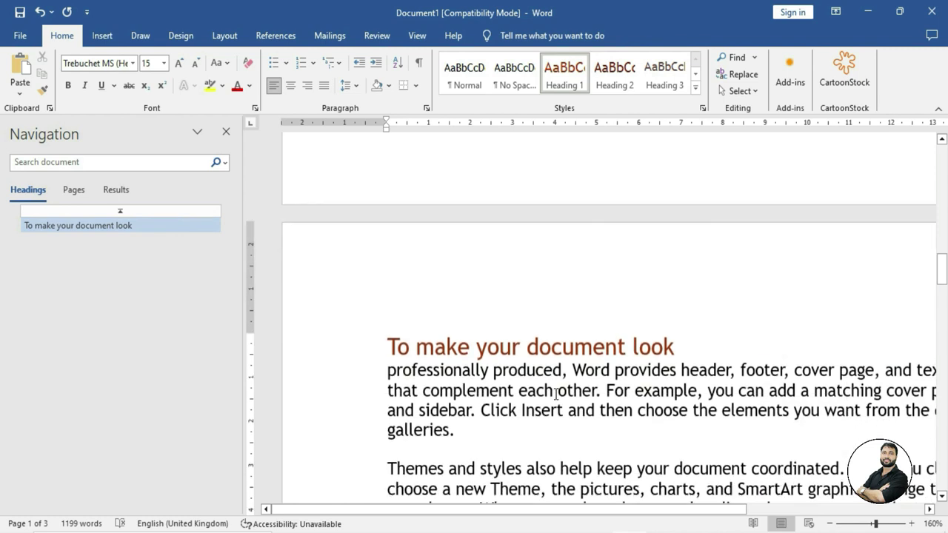
Collapse and re-expand the new heading's body text, then undo the last change
{"action": "left_click", "coordinate": [380, 348]}
{"action": "scroll", "coordinate": [529, 366], "scroll_direction": "down", "scroll_amount": 3}
{"action": "scroll", "coordinate": [539, 373], "scroll_direction": "down", "scroll_amount": 3}
{"action": "scroll", "coordinate": [541, 373], "scroll_direction": "up", "scroll_amount": 5}
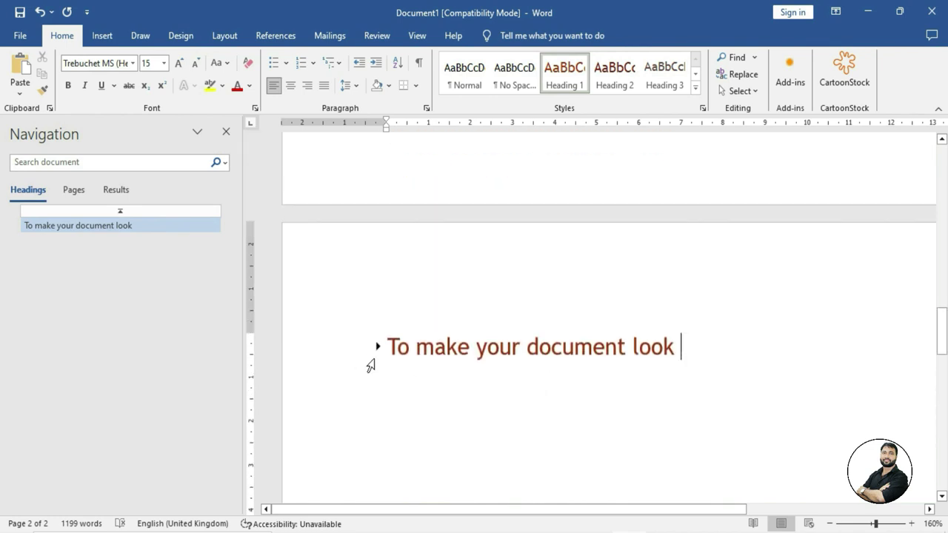
{"action": "left_click", "coordinate": [379, 348]}
{"action": "scroll", "coordinate": [436, 377], "scroll_direction": "down", "scroll_amount": 3}
{"action": "scroll", "coordinate": [436, 377], "scroll_direction": "down", "scroll_amount": 4}
{"action": "scroll", "coordinate": [437, 377], "scroll_direction": "up", "scroll_amount": 6}
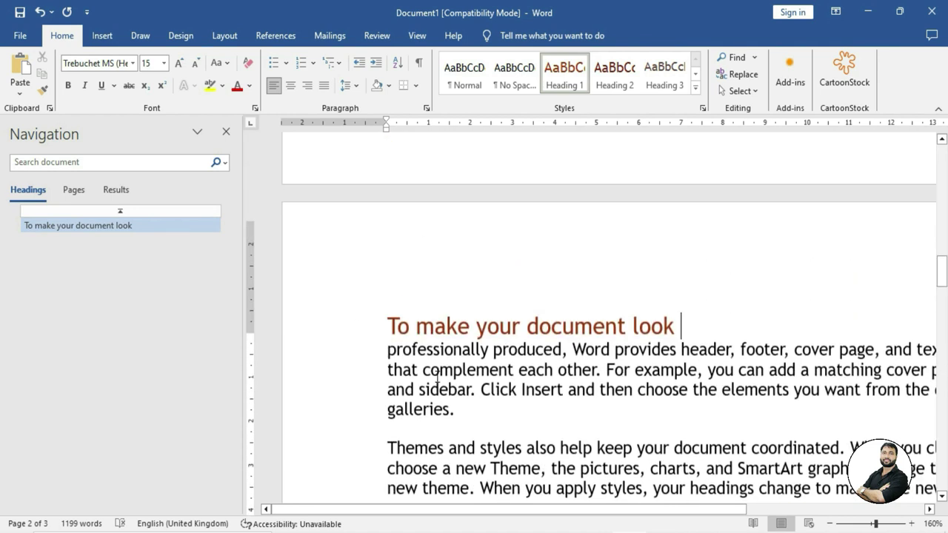
{"action": "scroll", "coordinate": [437, 379], "scroll_direction": "up", "scroll_amount": 1}
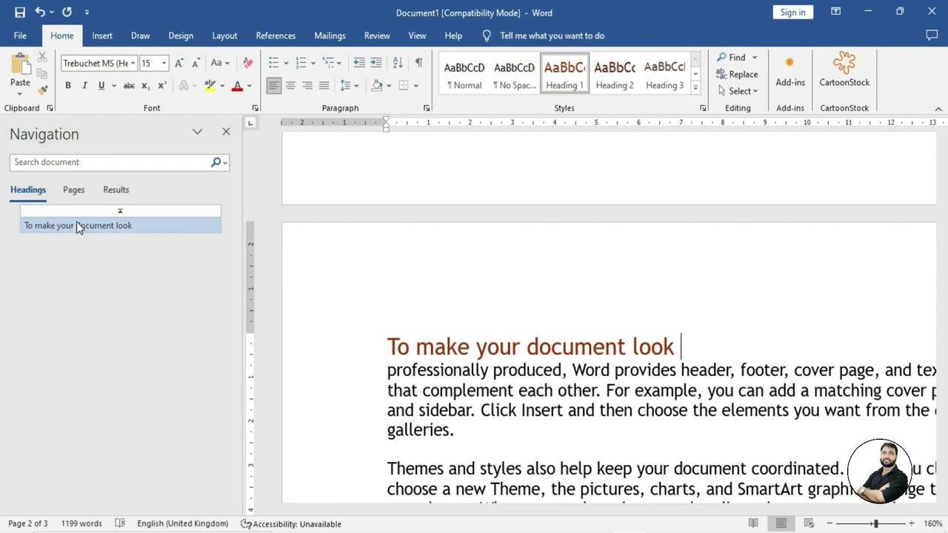
{"action": "scroll", "coordinate": [480, 383], "scroll_direction": "down", "scroll_amount": 1}
{"action": "scroll", "coordinate": [480, 383], "scroll_direction": "down", "scroll_amount": 3}
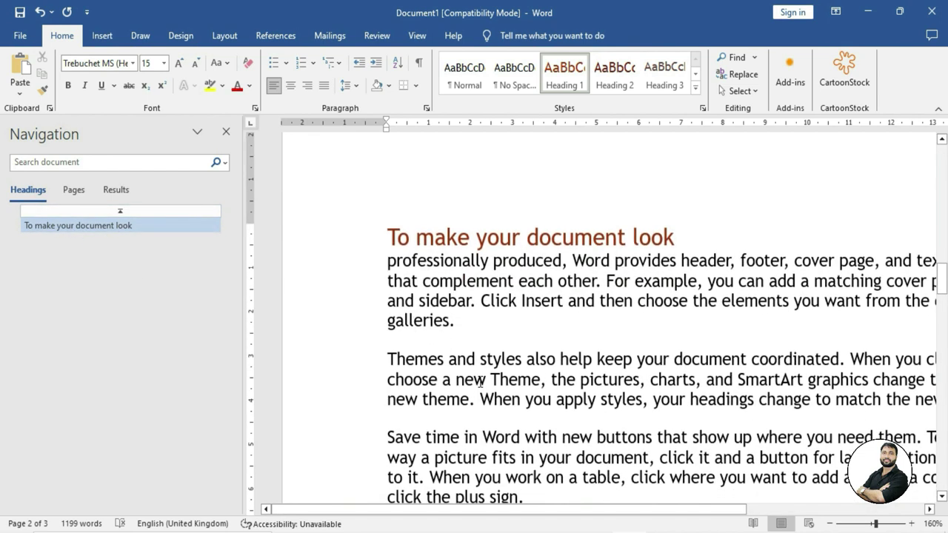
{"action": "scroll", "coordinate": [480, 382], "scroll_direction": "down", "scroll_amount": 7}
{"action": "key", "text": "ctrl+z"}
{"action": "scroll", "coordinate": [480, 383], "scroll_direction": "up", "scroll_amount": 1}
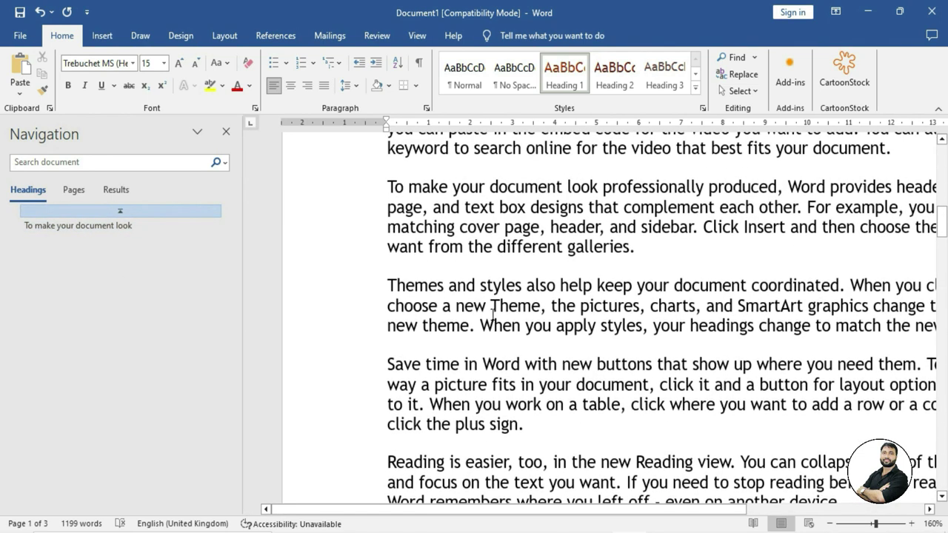
Split 'Themes and styles' onto its own line and make it Heading 1
{"action": "left_click", "coordinate": [528, 289]}
{"action": "key", "text": "Return"}
{"action": "left_click", "coordinate": [359, 282]}
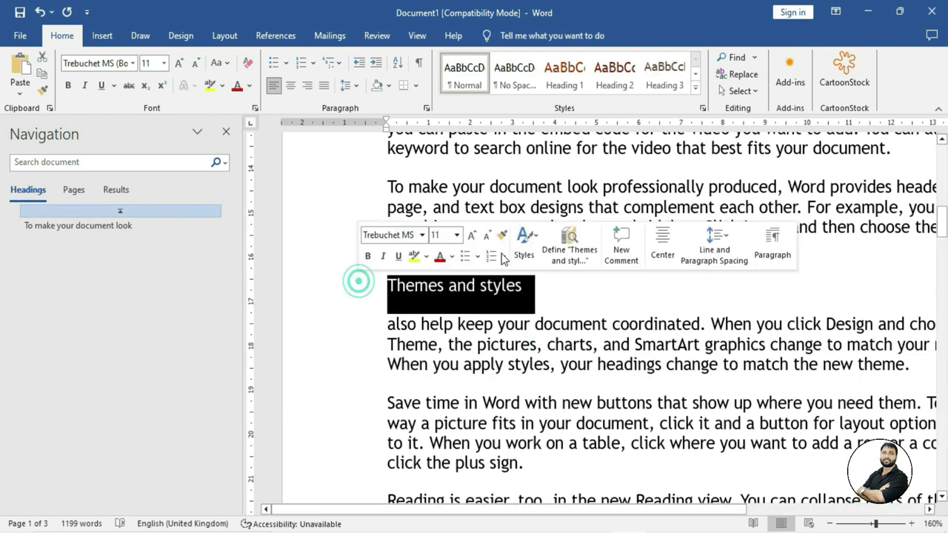
{"action": "left_click", "coordinate": [565, 74]}
{"action": "left_click", "coordinate": [614, 292]}
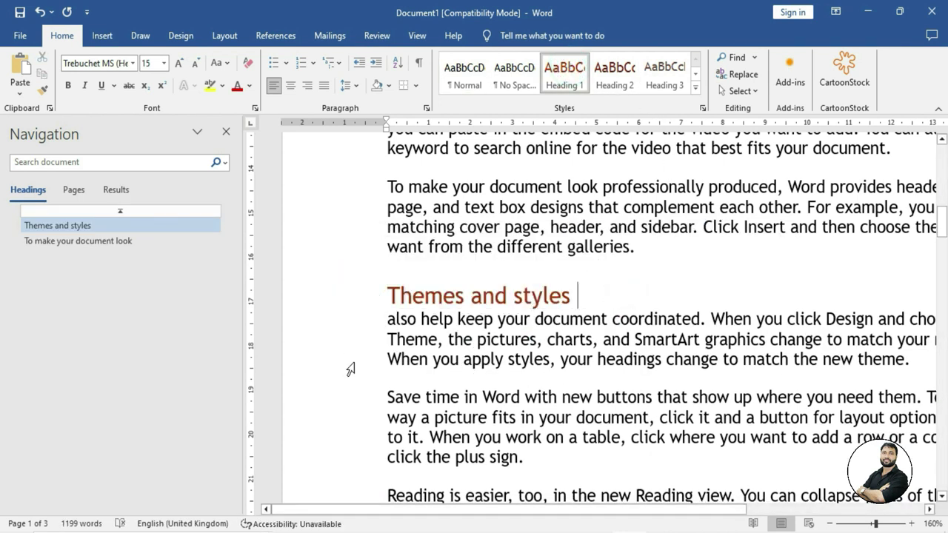
Collapse the Themes and styles section and jump between both headings in the Navigation pane
{"action": "left_click", "coordinate": [413, 296]}
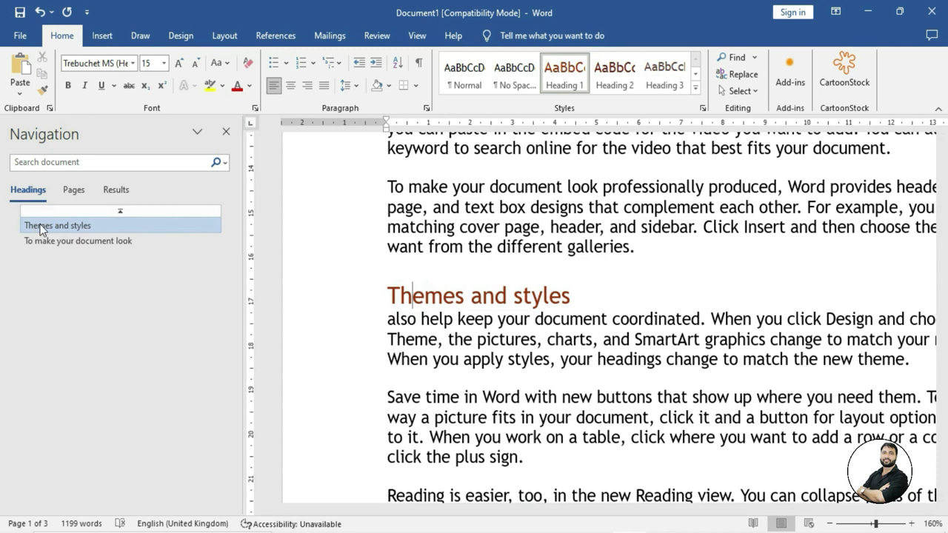
{"action": "left_click", "coordinate": [379, 296]}
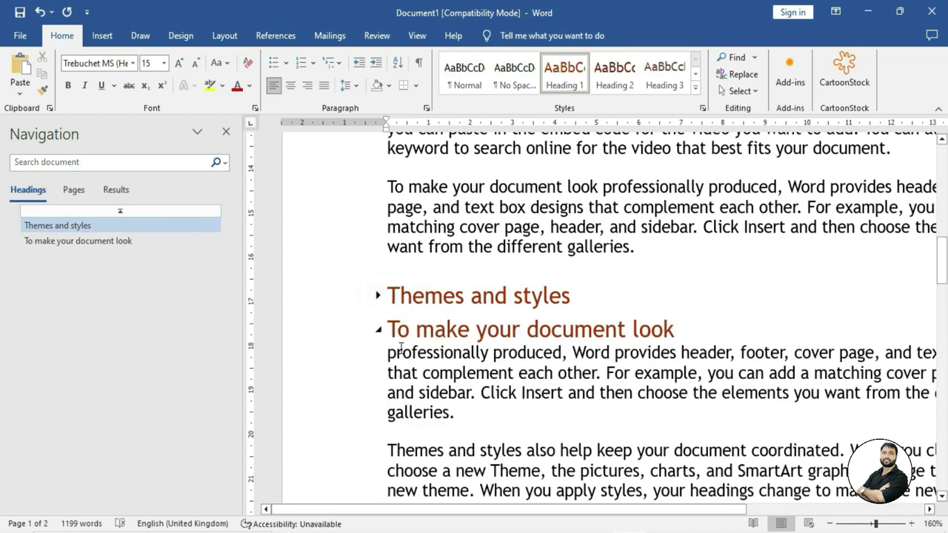
{"action": "left_click", "coordinate": [77, 241]}
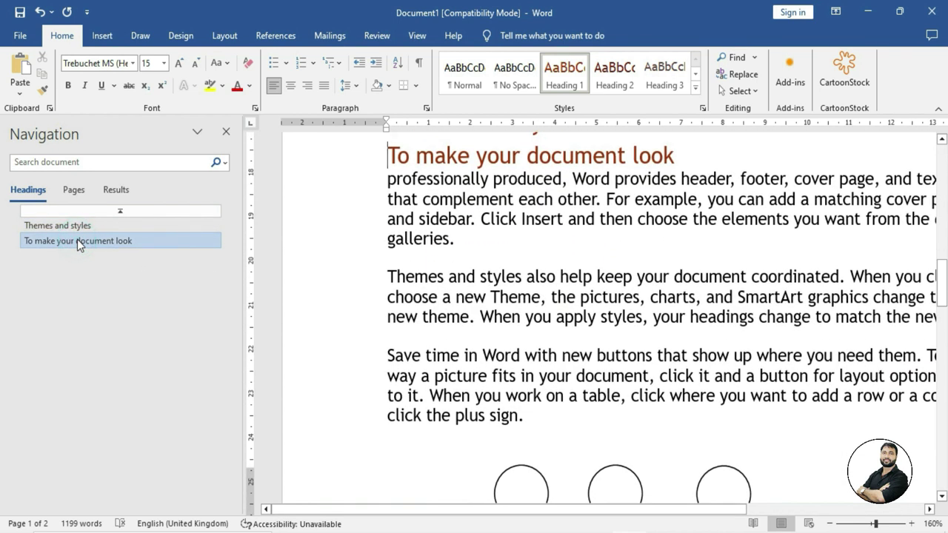
{"action": "left_click", "coordinate": [75, 231]}
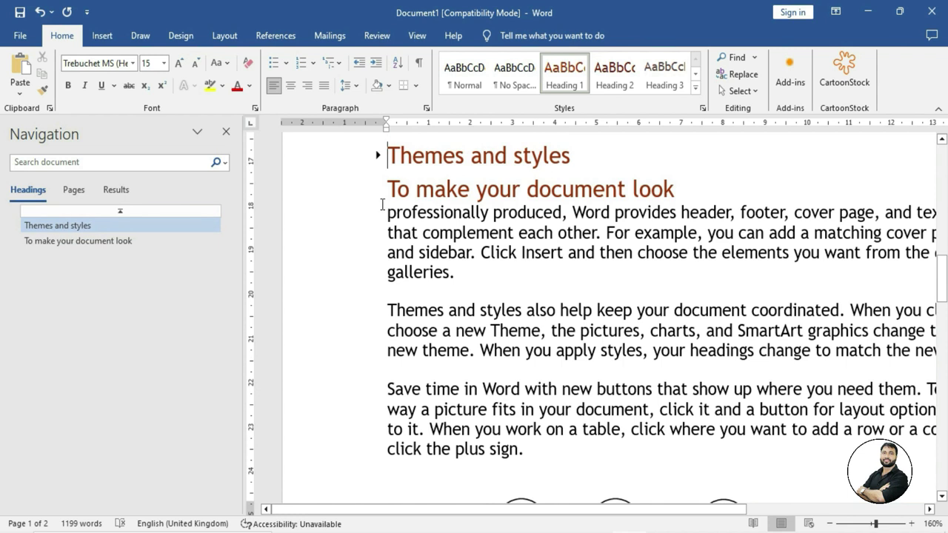
{"action": "left_click", "coordinate": [78, 240]}
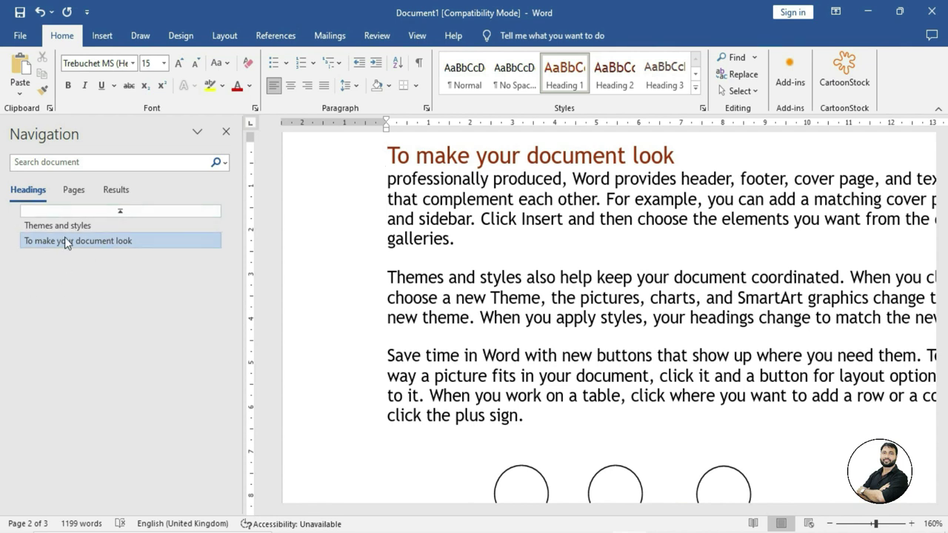
Browse page thumbnails, visiting page 3 then page 2, and switch to the Results tab
{"action": "left_click", "coordinate": [69, 189]}
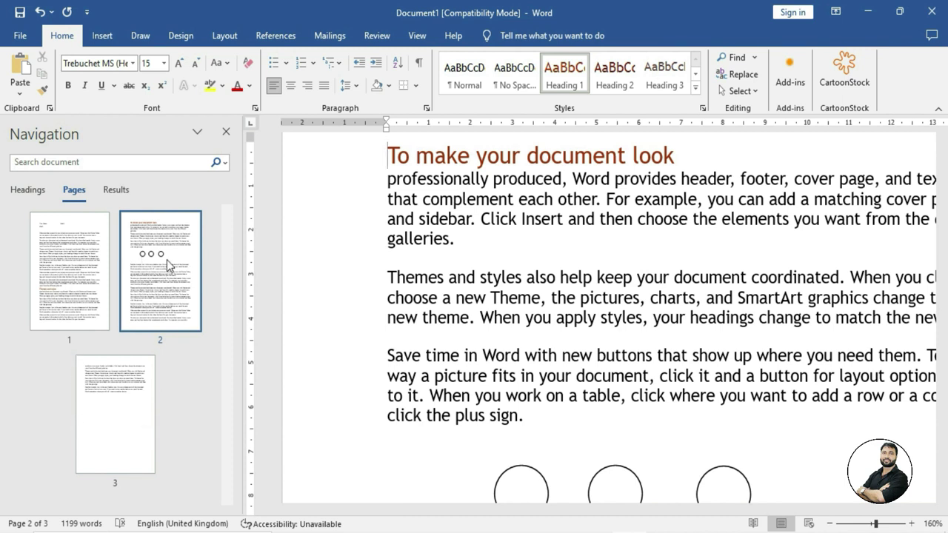
{"action": "left_click", "coordinate": [131, 418]}
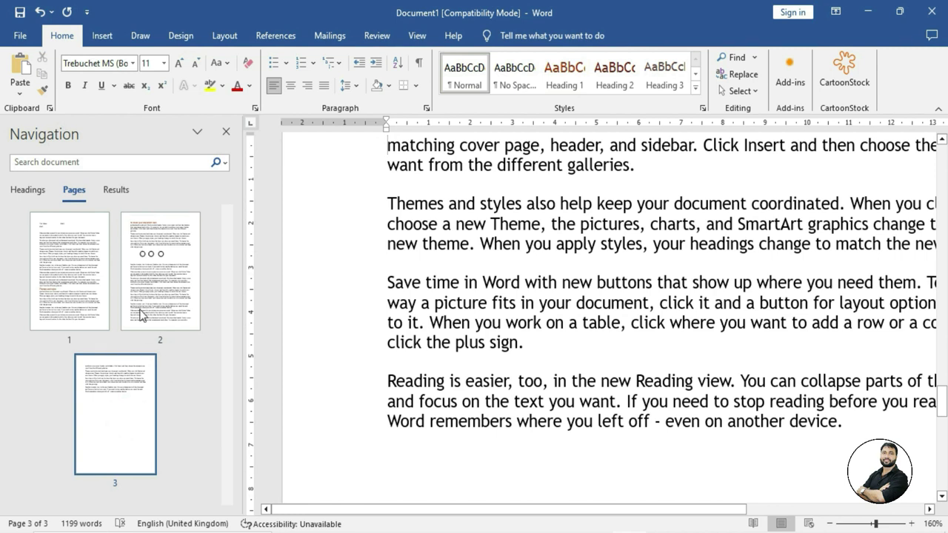
{"action": "left_click", "coordinate": [155, 257]}
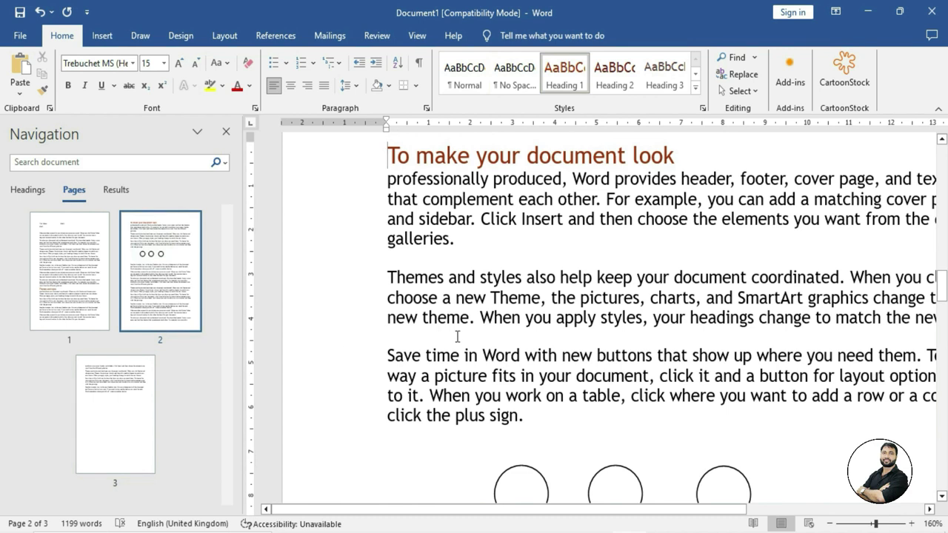
{"action": "left_click", "coordinate": [117, 190]}
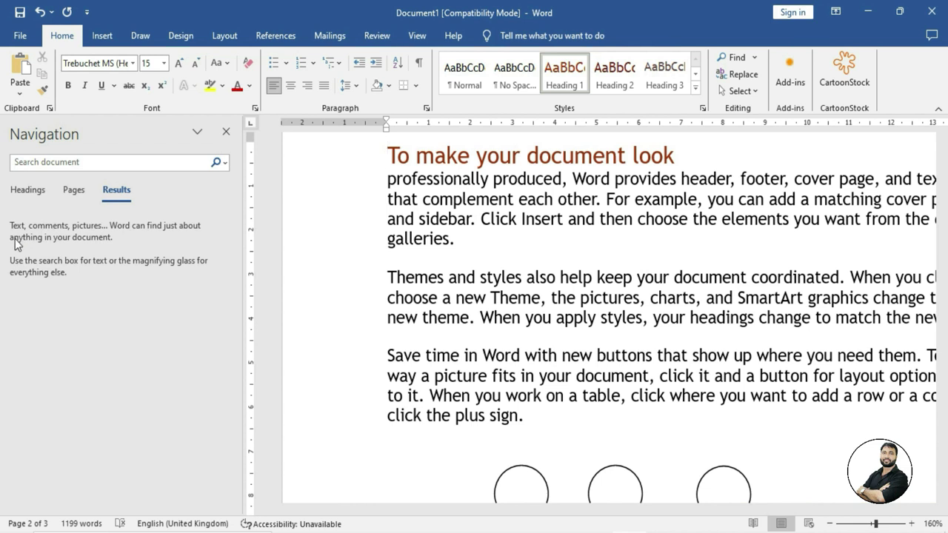
Search for 'style', open the seventh of its 10 matches, then clear the search
{"action": "left_click", "coordinate": [59, 162]}
{"action": "type", "text": "style"}
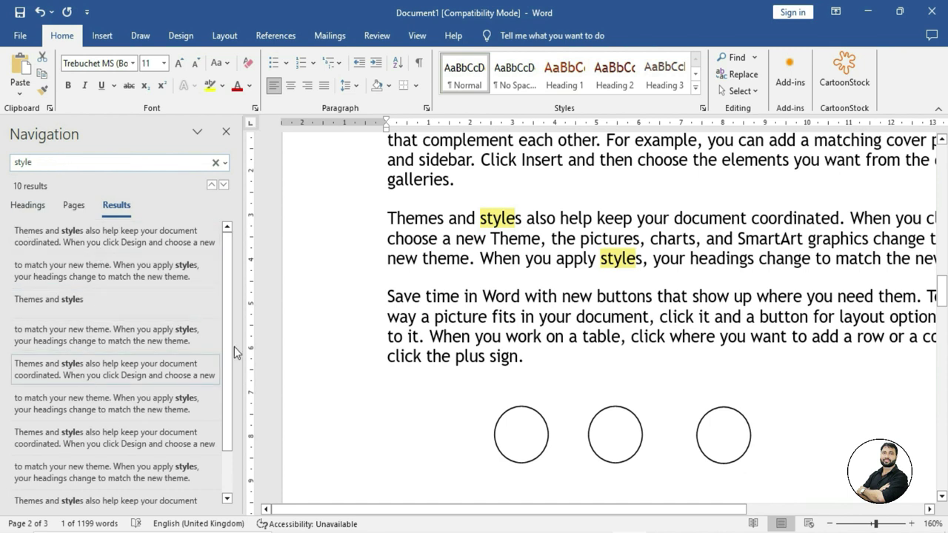
{"action": "scroll", "coordinate": [227, 298], "scroll_direction": "down", "scroll_amount": 2}
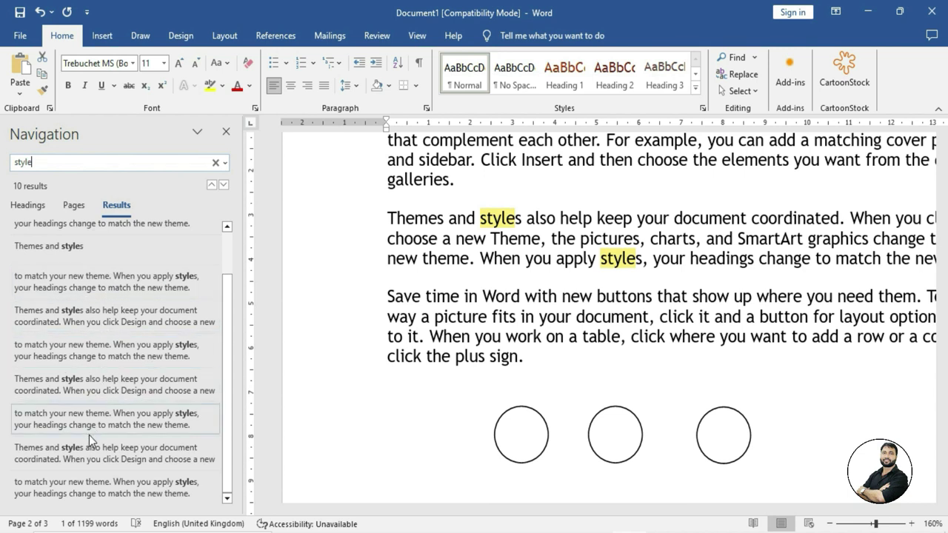
{"action": "left_click", "coordinate": [101, 394]}
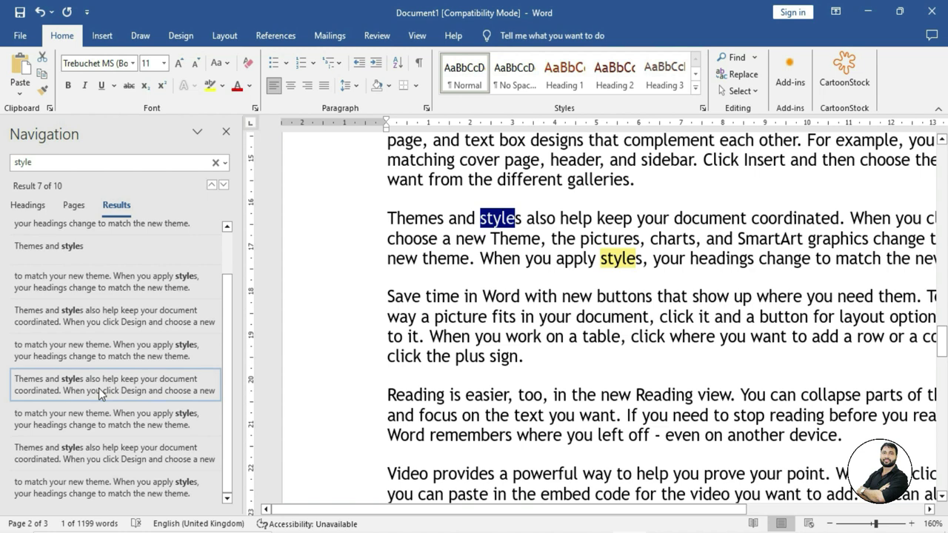
{"action": "left_click", "coordinate": [215, 162]}
{"action": "scroll", "coordinate": [534, 300], "scroll_direction": "up", "scroll_amount": 4}
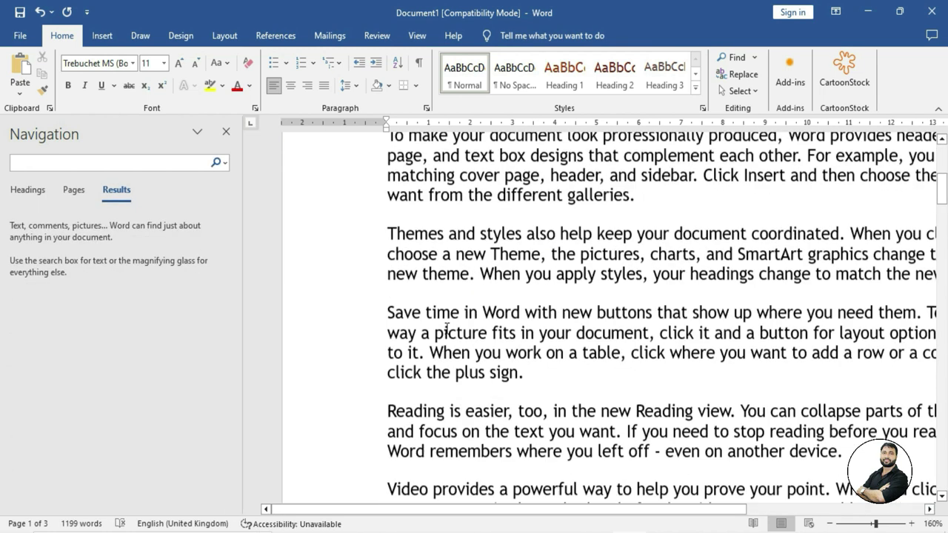
{"action": "scroll", "coordinate": [534, 300], "scroll_direction": "up", "scroll_amount": 1}
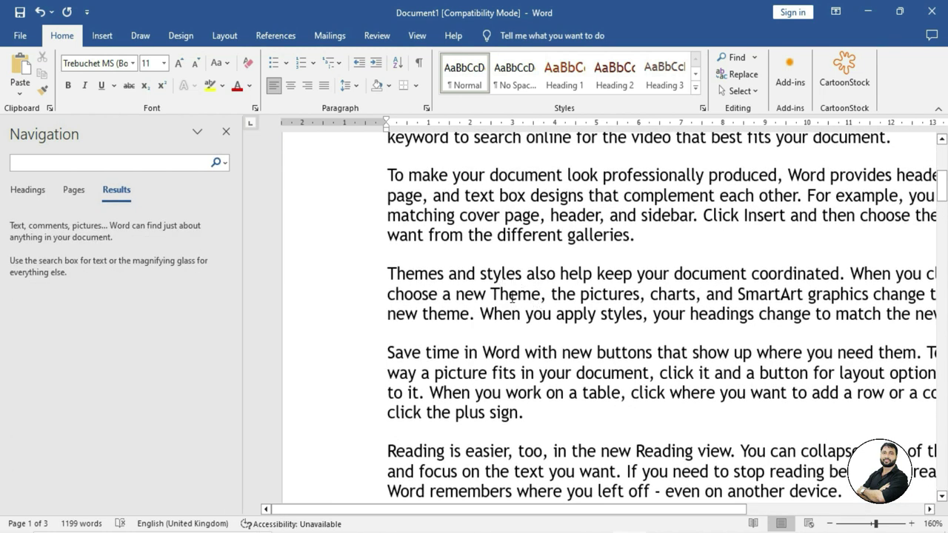
Add a comment reading 'excel' on the word Theme
{"action": "double_click", "coordinate": [511, 297]}
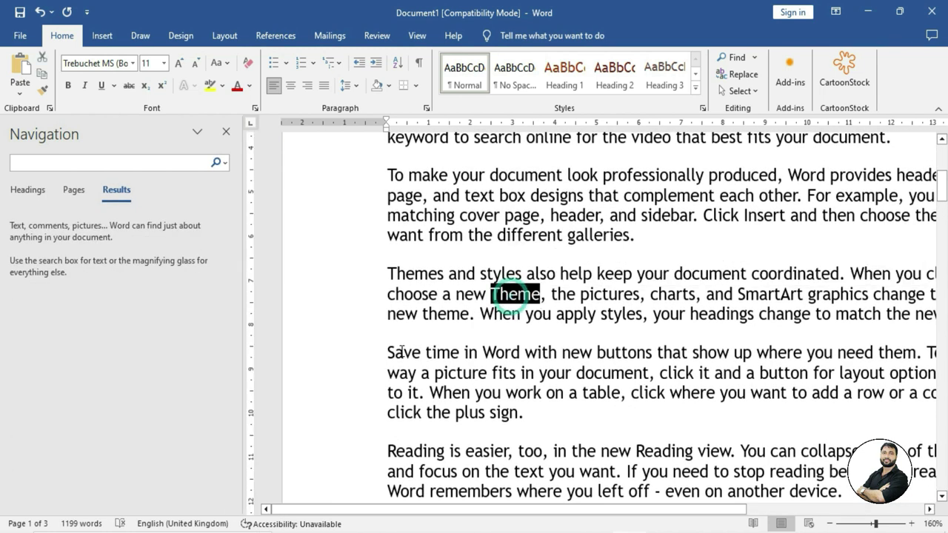
{"action": "left_click", "coordinate": [377, 37]}
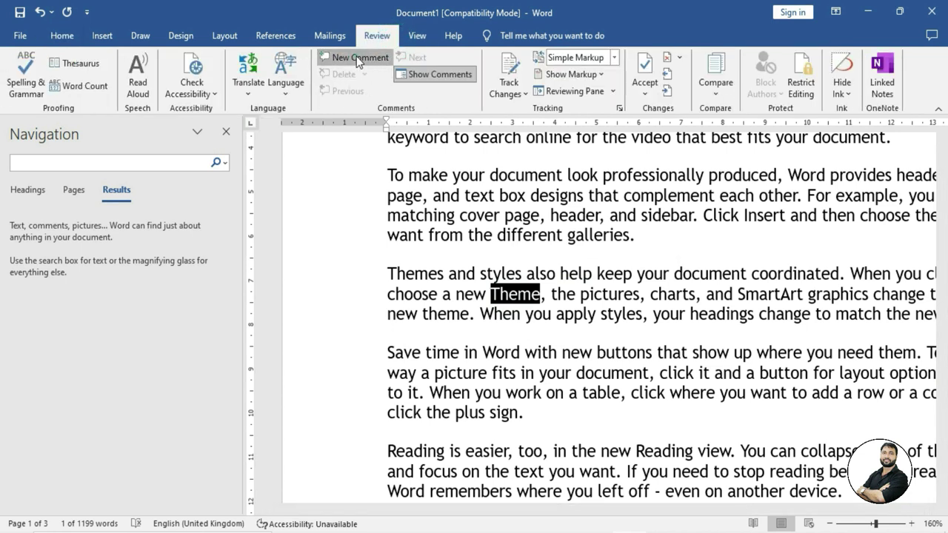
{"action": "left_click", "coordinate": [359, 58]}
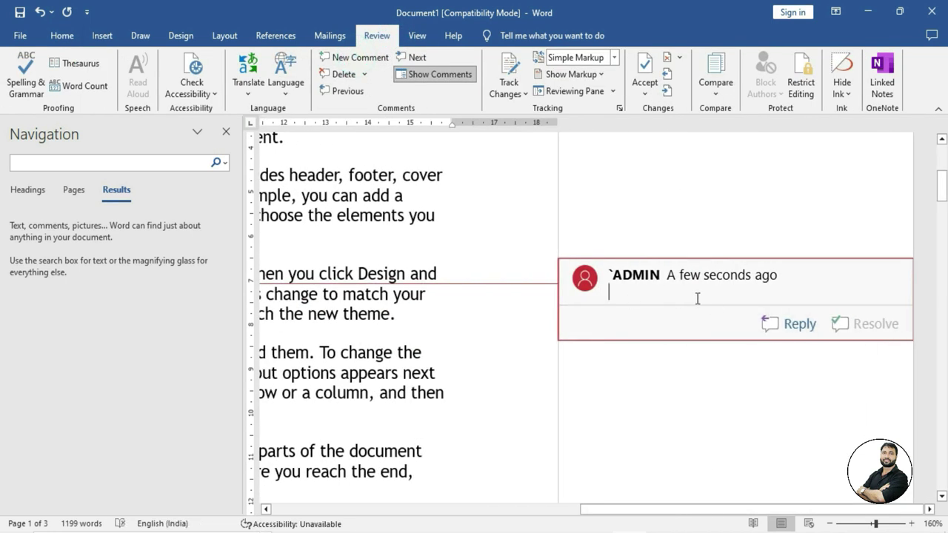
{"action": "type", "text": "excel"}
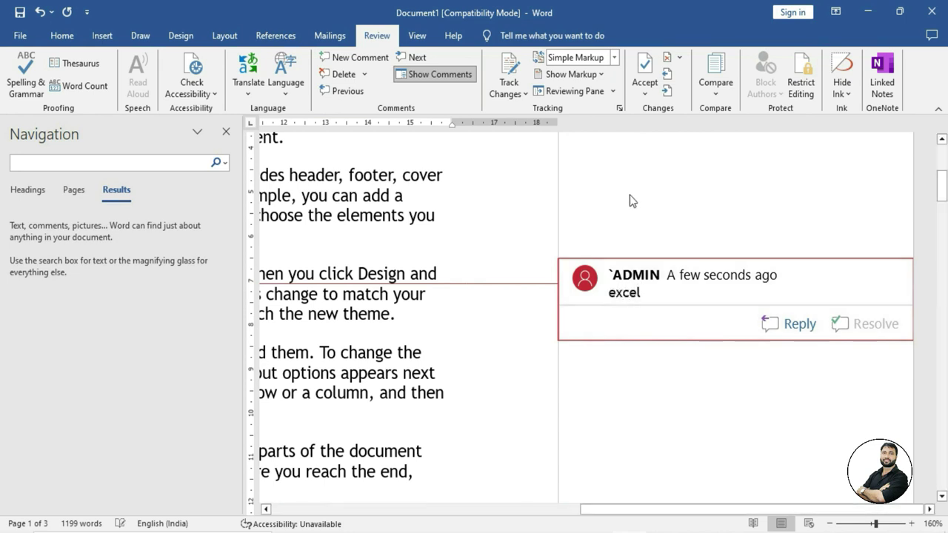
{"action": "left_click", "coordinate": [355, 296]}
{"action": "scroll", "coordinate": [642, 288], "scroll_direction": "down", "scroll_amount": 1}
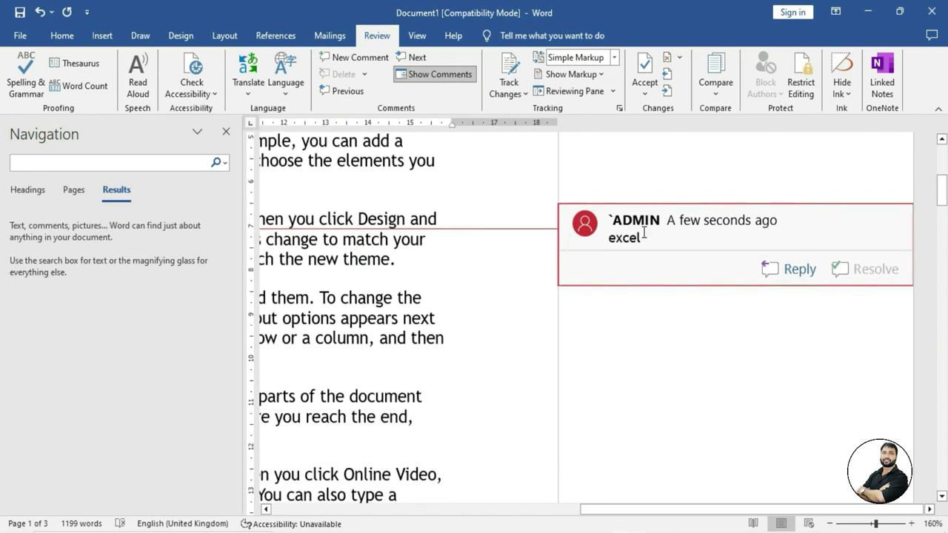
{"action": "scroll", "coordinate": [371, 316], "scroll_direction": "down", "scroll_amount": 2}
{"action": "scroll", "coordinate": [372, 315], "scroll_direction": "down", "scroll_amount": 10}
{"action": "scroll", "coordinate": [373, 312], "scroll_direction": "down", "scroll_amount": 10}
Search the document for excel and jump to the comment containing it
{"action": "left_click", "coordinate": [56, 165]}
{"action": "type", "text": "excel"}
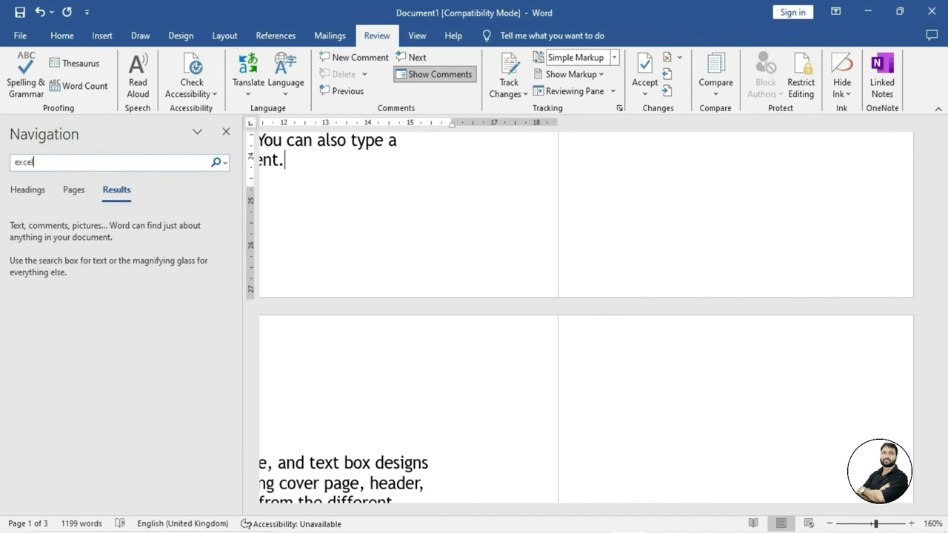
{"action": "key", "text": "Return"}
{"action": "left_click", "coordinate": [660, 220]}
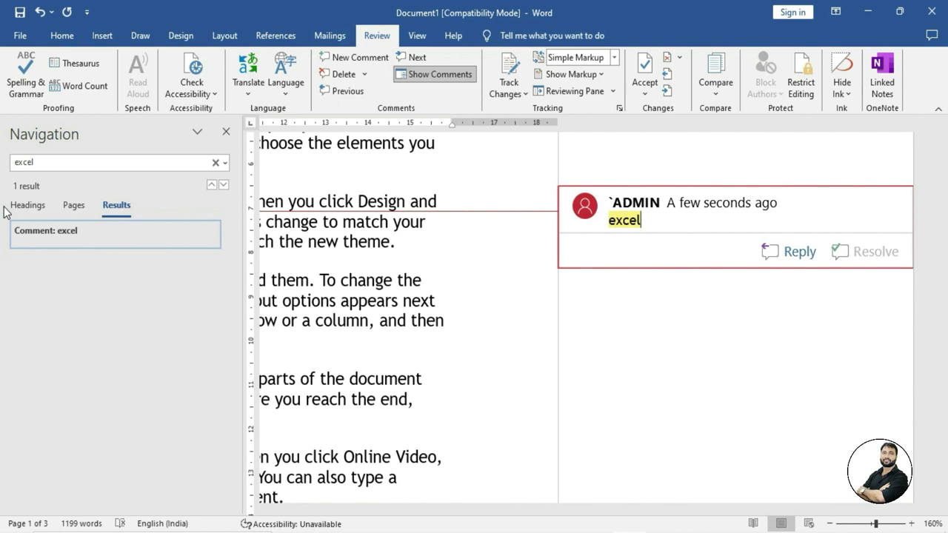
{"action": "left_click", "coordinate": [418, 35]}
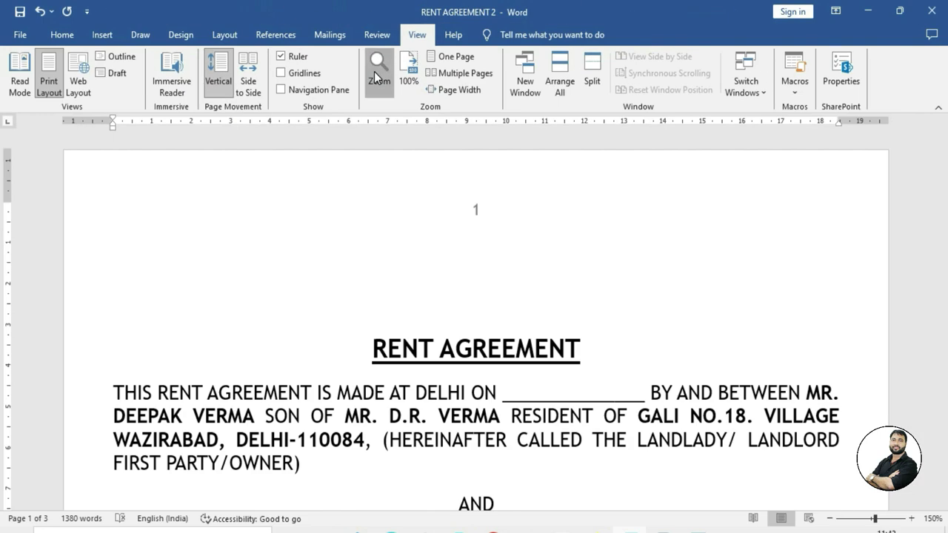
Zoom the rent agreement to 200%
{"action": "left_click", "coordinate": [378, 68]}
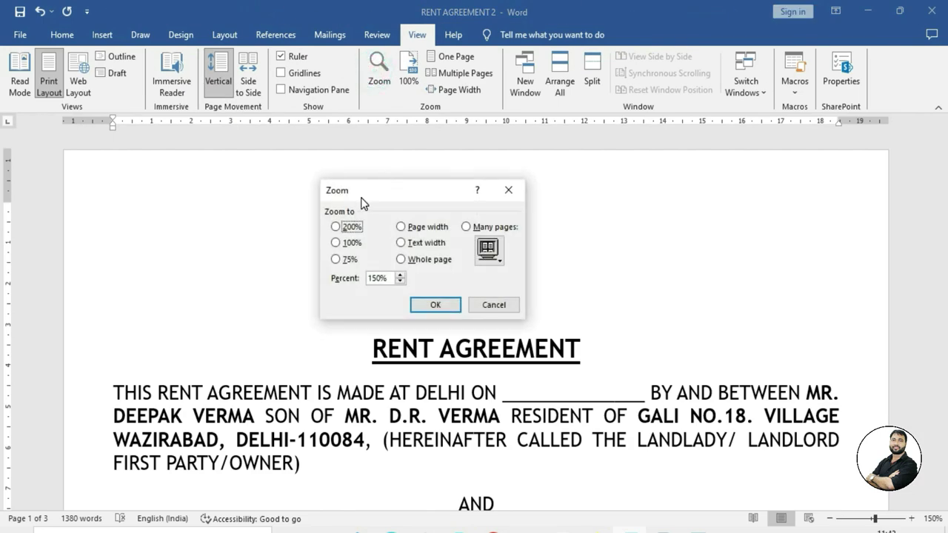
{"action": "left_click_drag", "start_coordinate": [363, 199], "coordinate": [343, 195]}
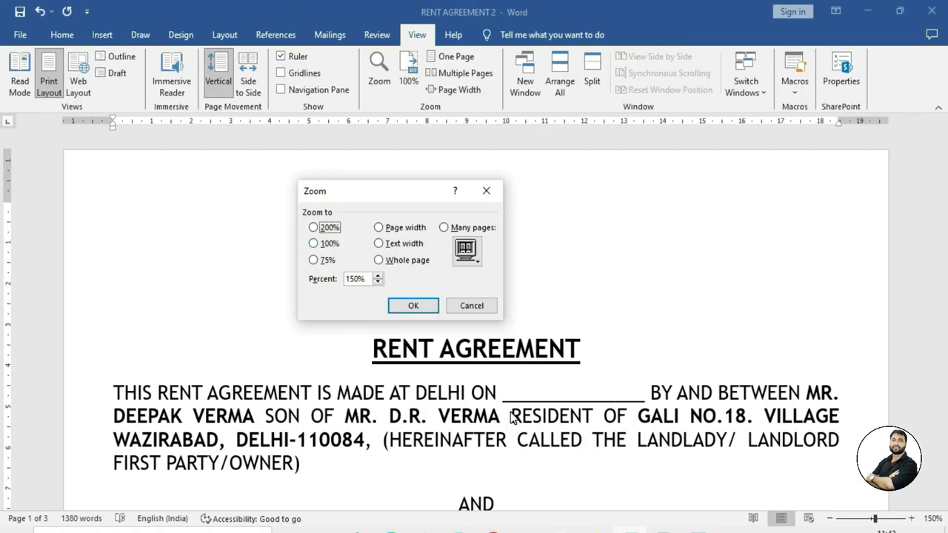
{"action": "left_click", "coordinate": [314, 229]}
{"action": "left_click", "coordinate": [419, 307]}
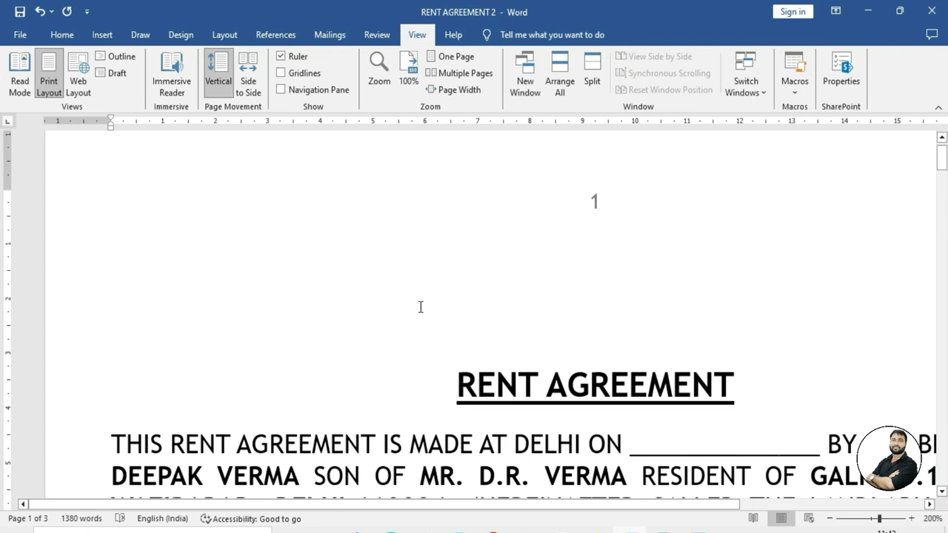
Change the zoom to Page width (159%)
{"action": "left_click", "coordinate": [378, 74]}
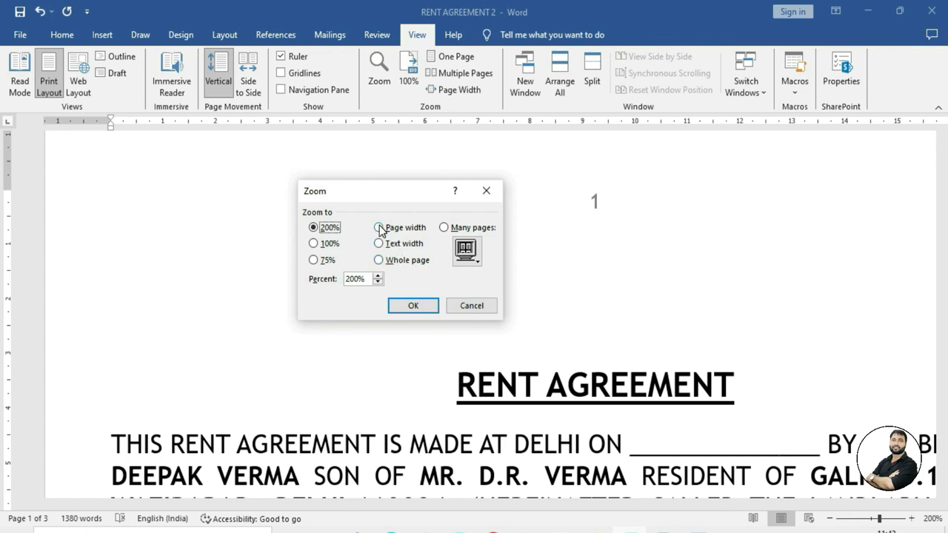
{"action": "left_click", "coordinate": [379, 229]}
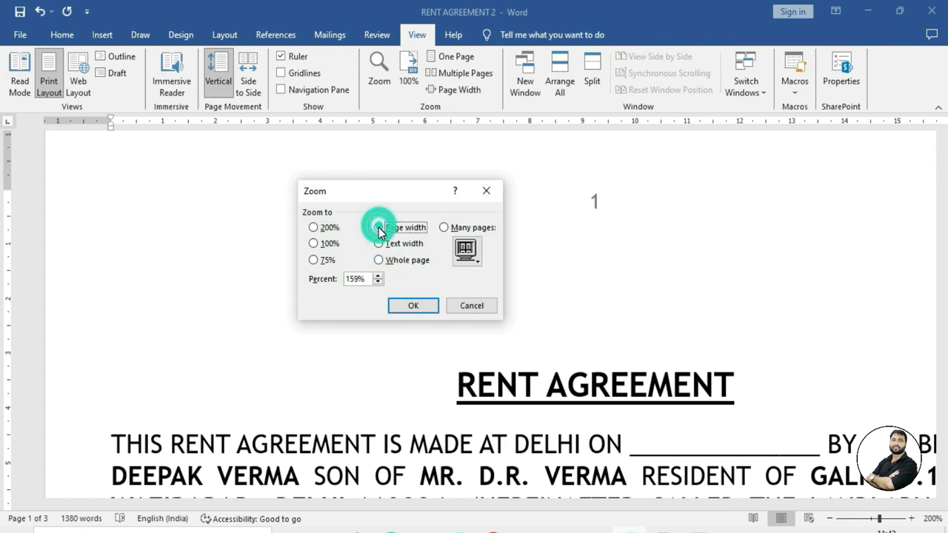
{"action": "left_click", "coordinate": [414, 305]}
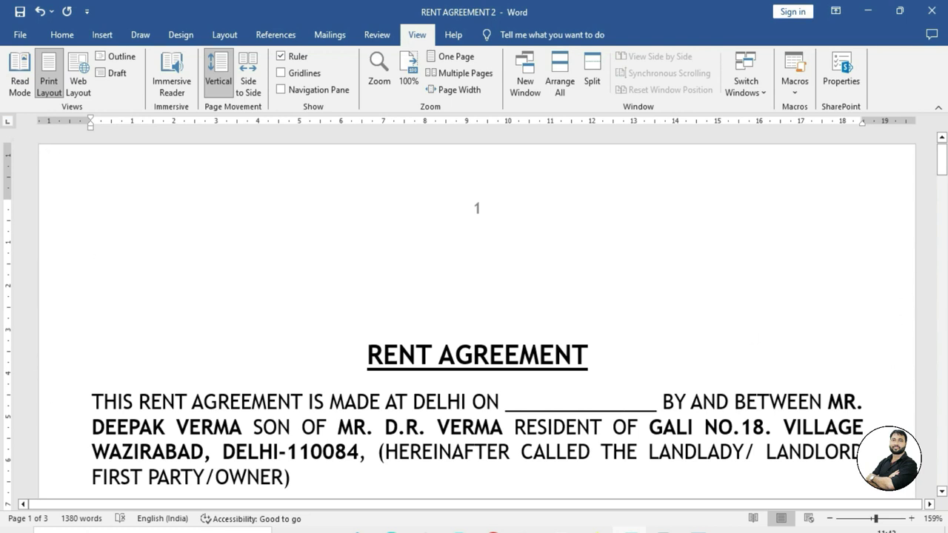
{"action": "scroll", "coordinate": [608, 383], "scroll_direction": "down", "scroll_amount": 1}
{"action": "scroll", "coordinate": [608, 382], "scroll_direction": "down", "scroll_amount": 2}
{"action": "scroll", "coordinate": [608, 383], "scroll_direction": "up", "scroll_amount": 2}
{"action": "scroll", "coordinate": [666, 383], "scroll_direction": "up", "scroll_amount": 1}
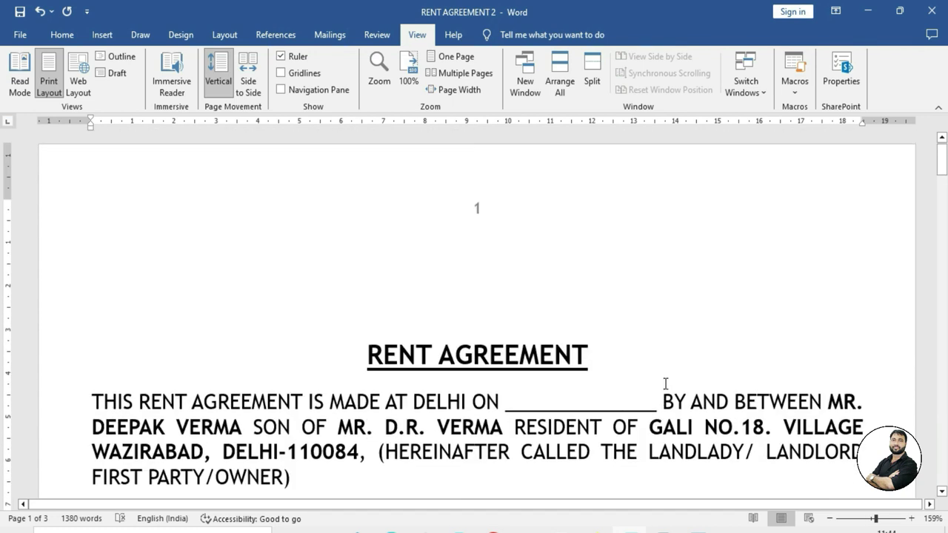
Change the zoom to Text width (179%)
{"action": "left_click", "coordinate": [379, 74]}
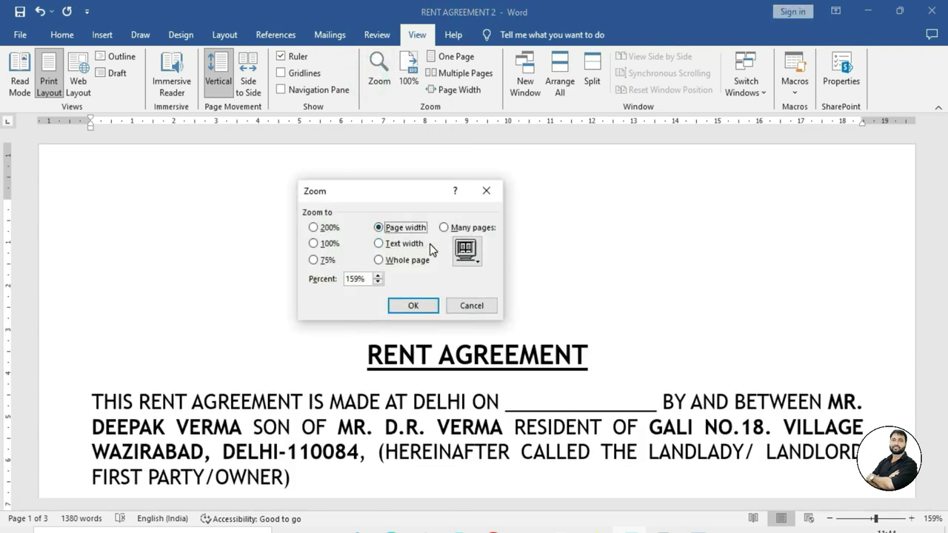
{"action": "left_click", "coordinate": [396, 245]}
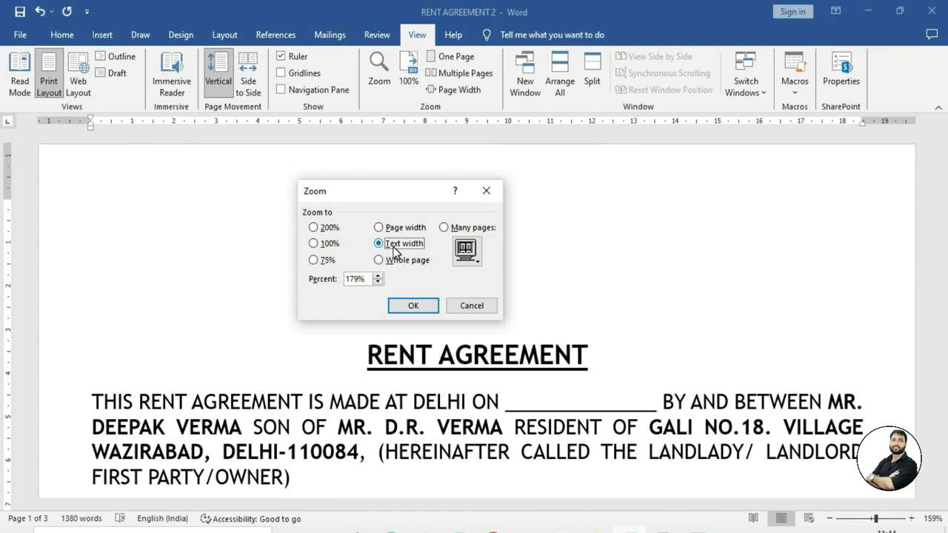
{"action": "left_click", "coordinate": [413, 306]}
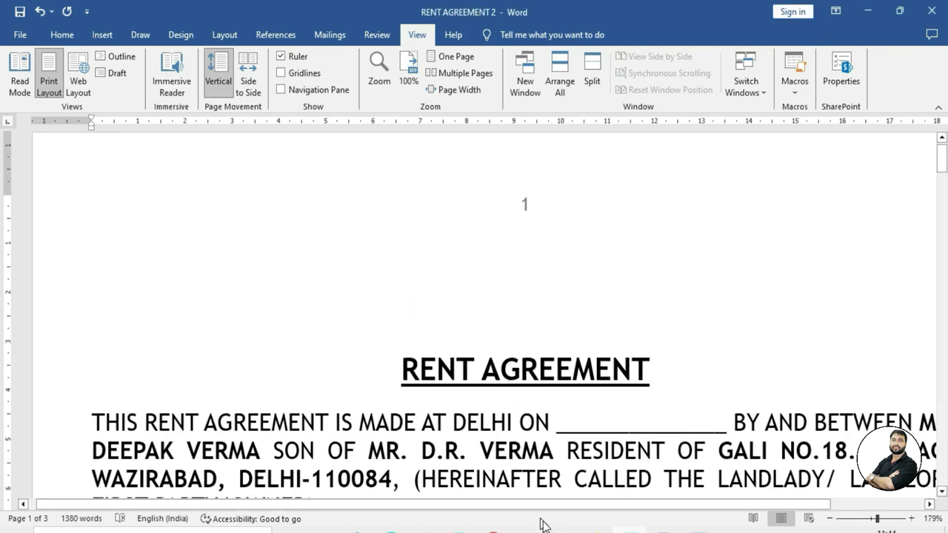
{"action": "mouse_move", "coordinate": [601, 504]}
{"action": "left_mouse_down"}
{"action": "mouse_move", "coordinate": [651, 504]}
{"action": "mouse_move", "coordinate": [638, 497]}
{"action": "left_mouse_up"}
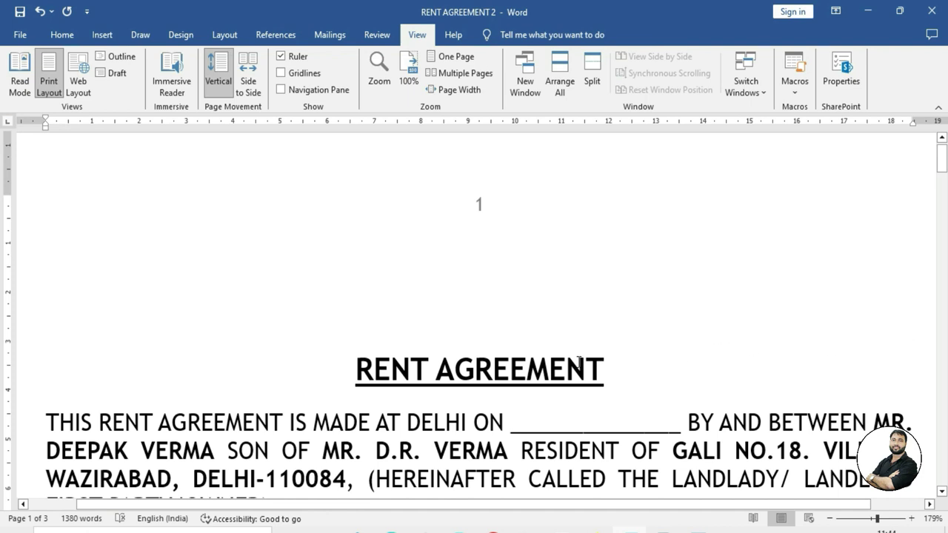
{"action": "scroll", "coordinate": [574, 370], "scroll_direction": "down", "scroll_amount": 5}
{"action": "scroll", "coordinate": [518, 370], "scroll_direction": "up", "scroll_amount": 4}
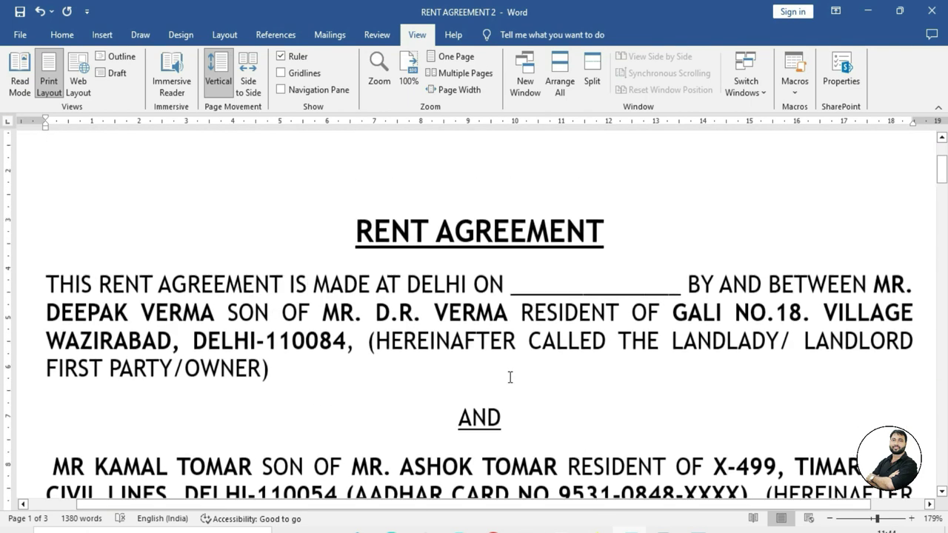
Change the zoom to Whole page (43%)
{"action": "left_click", "coordinate": [381, 78]}
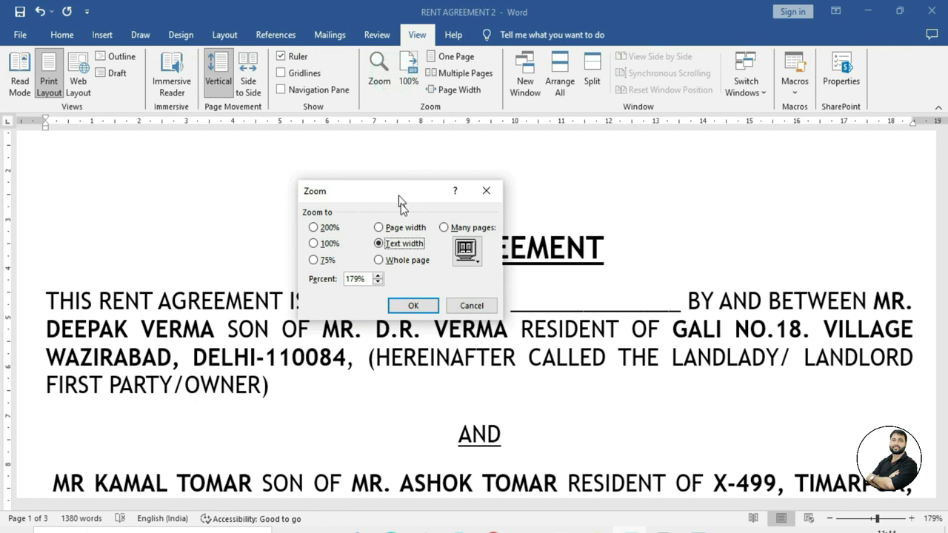
{"action": "left_click", "coordinate": [386, 260]}
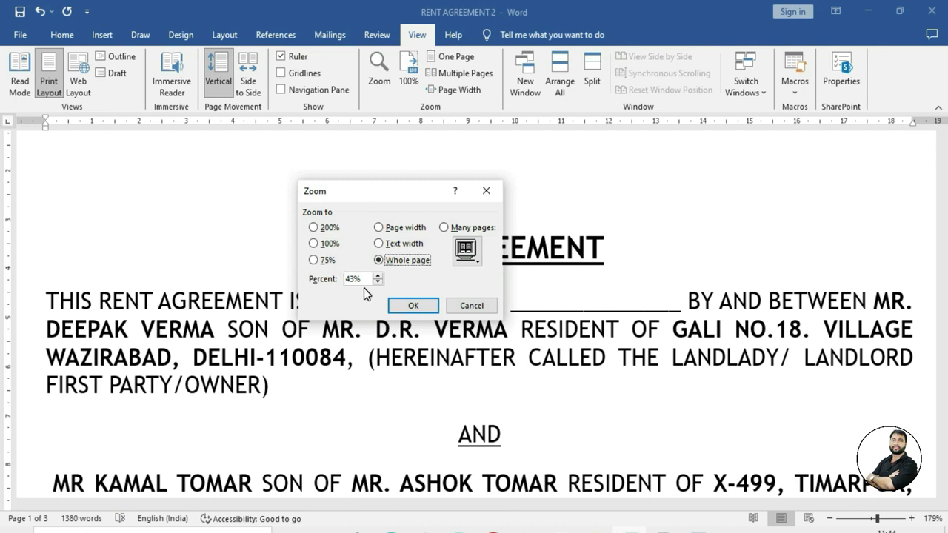
{"action": "left_click", "coordinate": [413, 306]}
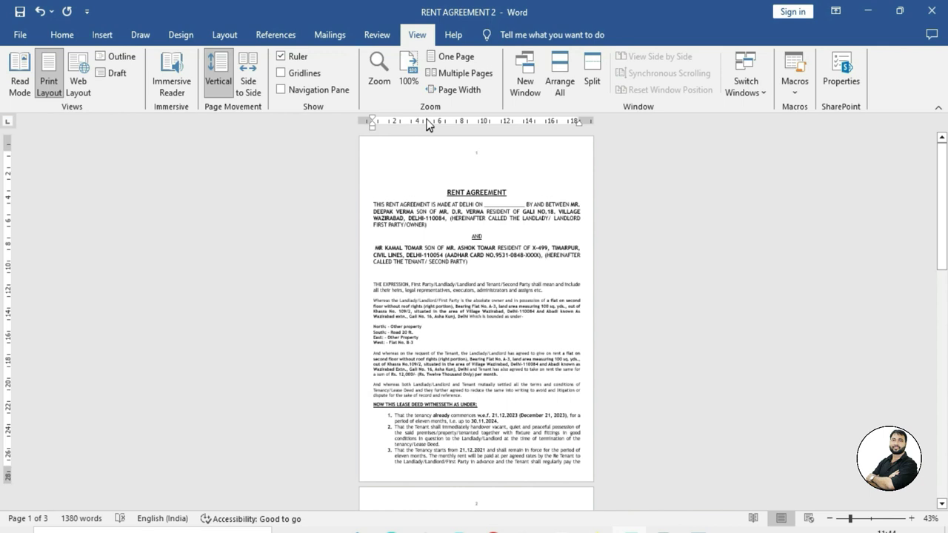
Show all three pages with the Many pages zoom, then return to 100%
{"action": "left_click", "coordinate": [389, 72]}
{"action": "left_click", "coordinate": [451, 228]}
{"action": "left_click", "coordinate": [414, 306]}
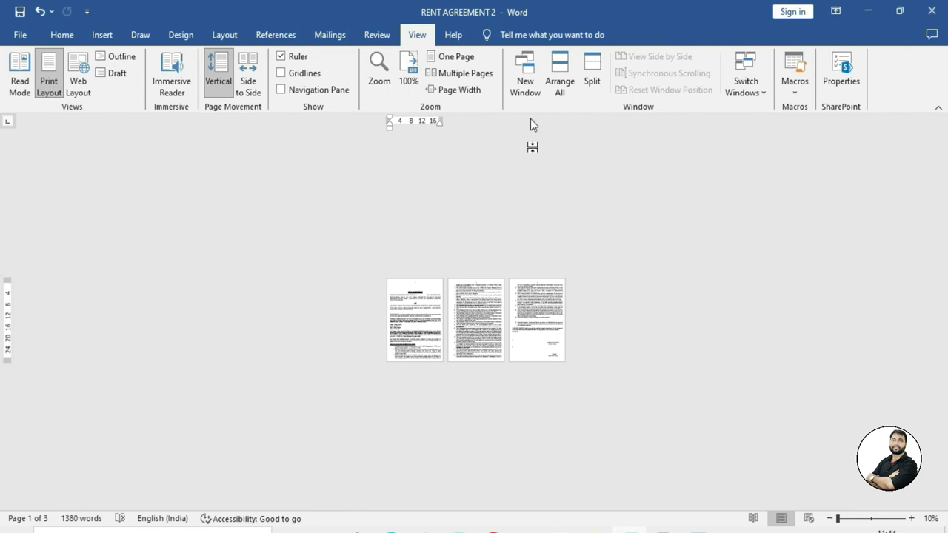
{"action": "left_click", "coordinate": [410, 71]}
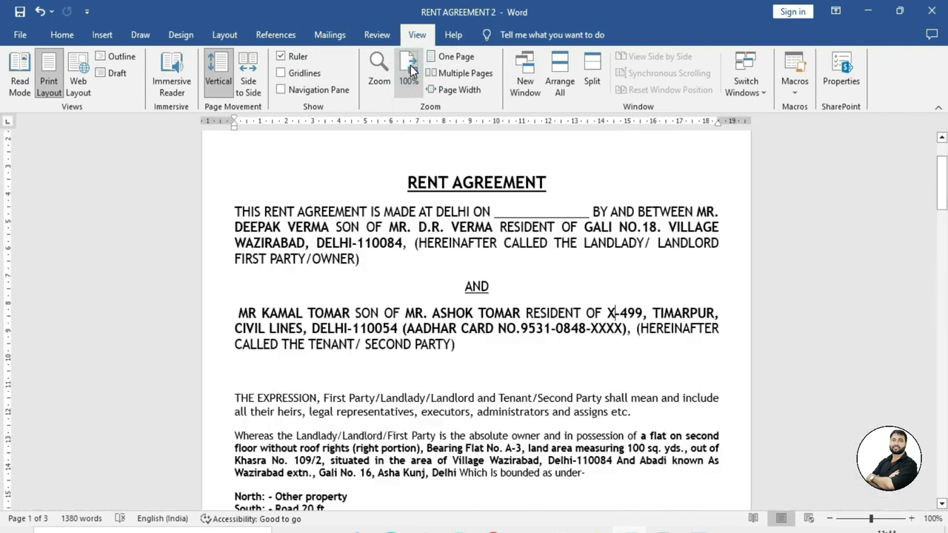
{"action": "scroll", "coordinate": [503, 252], "scroll_direction": "up", "scroll_amount": 1}
{"action": "scroll", "coordinate": [504, 252], "scroll_direction": "up", "scroll_amount": 1}
{"action": "scroll", "coordinate": [505, 250], "scroll_direction": "down", "scroll_amount": 3}
{"action": "scroll", "coordinate": [506, 250], "scroll_direction": "down", "scroll_amount": 2}
{"action": "scroll", "coordinate": [503, 250], "scroll_direction": "up", "scroll_amount": 4}
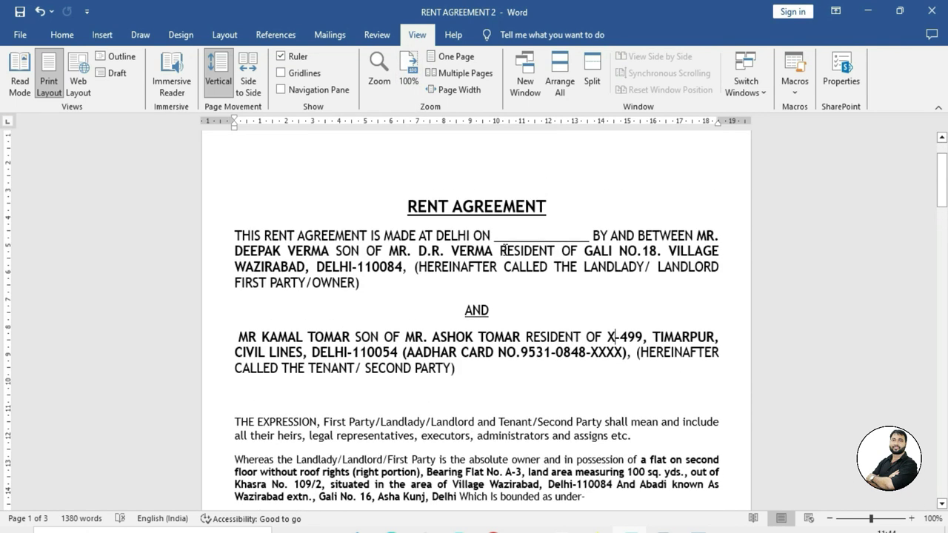
Switch to One Page, then Multiple Pages, and finally Page Width at 159%
{"action": "left_click", "coordinate": [460, 59]}
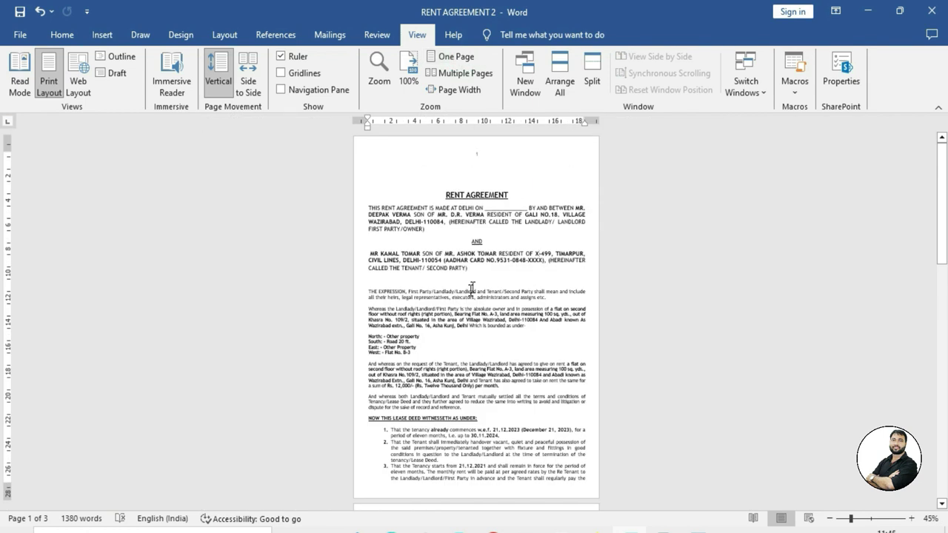
{"action": "left_click", "coordinate": [465, 73]}
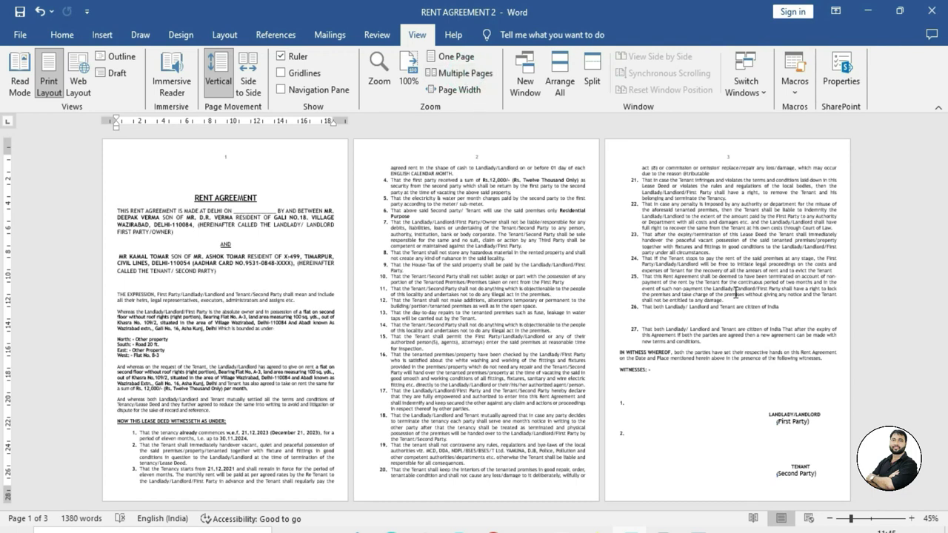
{"action": "left_click", "coordinate": [456, 89]}
{"action": "scroll", "coordinate": [345, 254], "scroll_direction": "up", "scroll_amount": 3}
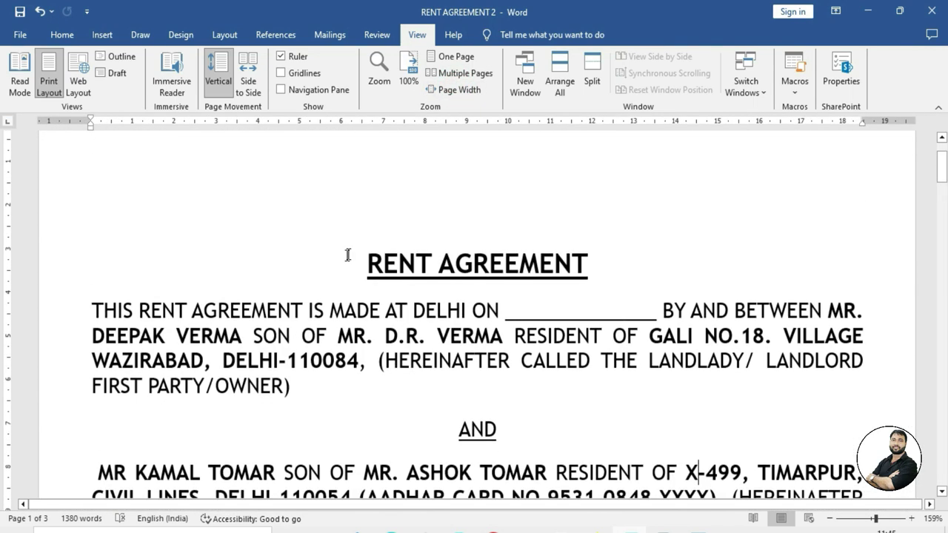
{"action": "scroll", "coordinate": [90, 172], "scroll_direction": "down", "scroll_amount": 2}
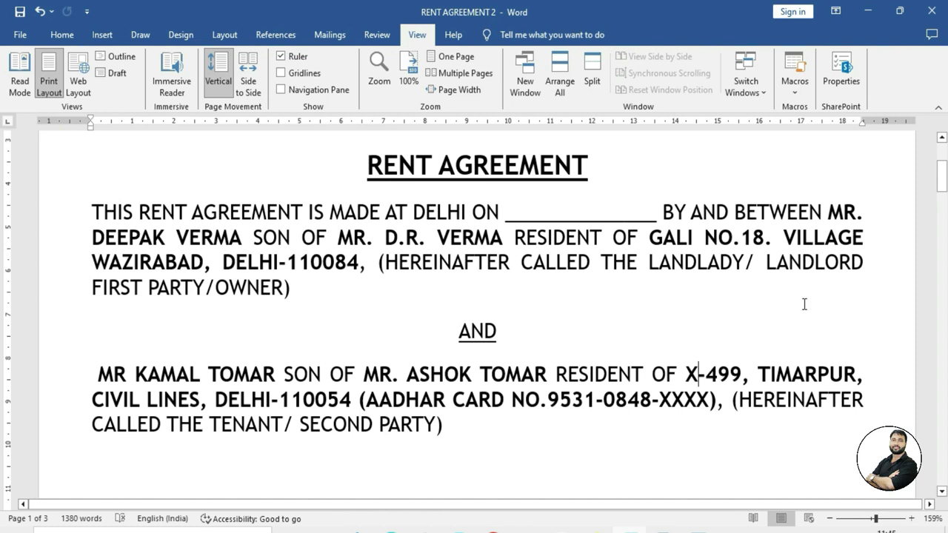
{"action": "scroll", "coordinate": [433, 249], "scroll_direction": "up", "scroll_amount": 1}
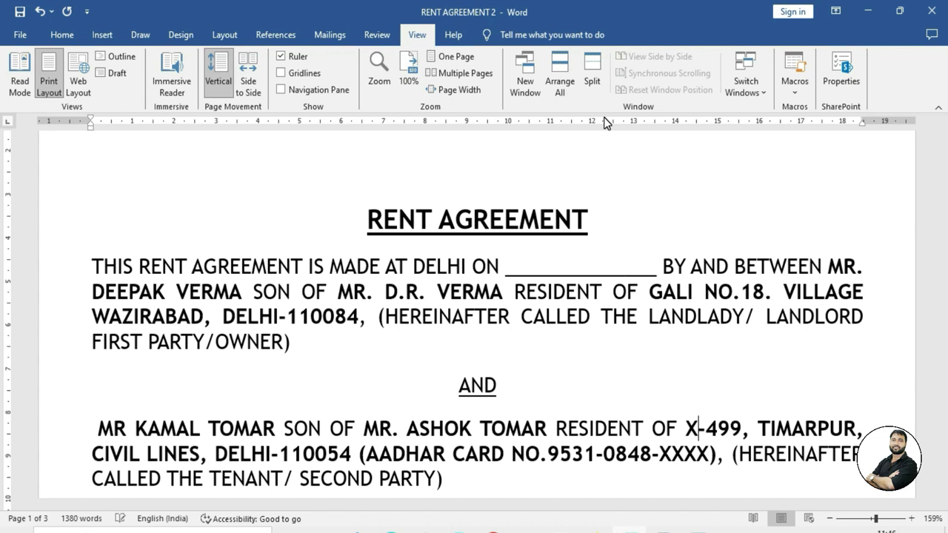
Use New Window twice to create the 2:2 and 2:3 copies of RENT AGREEMENT 2
{"action": "left_click", "coordinate": [531, 70]}
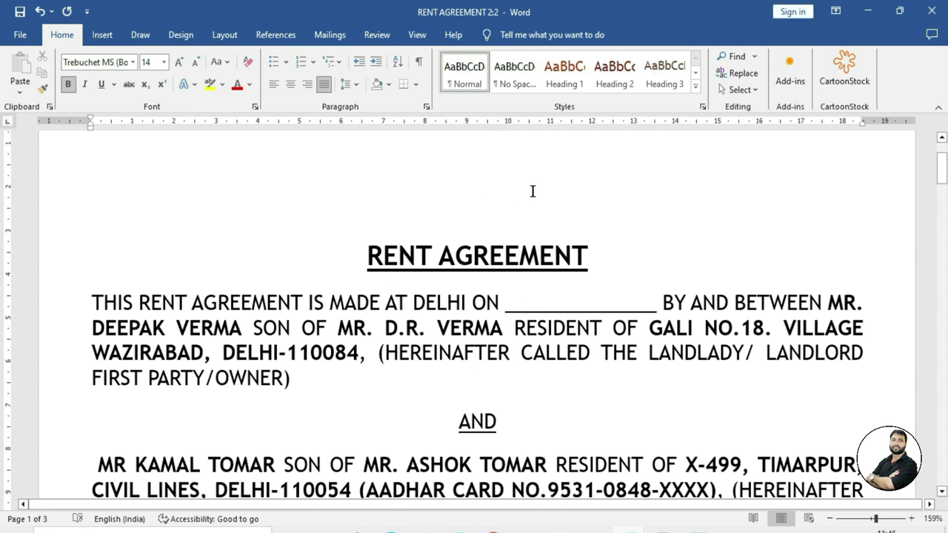
{"action": "left_click", "coordinate": [419, 32]}
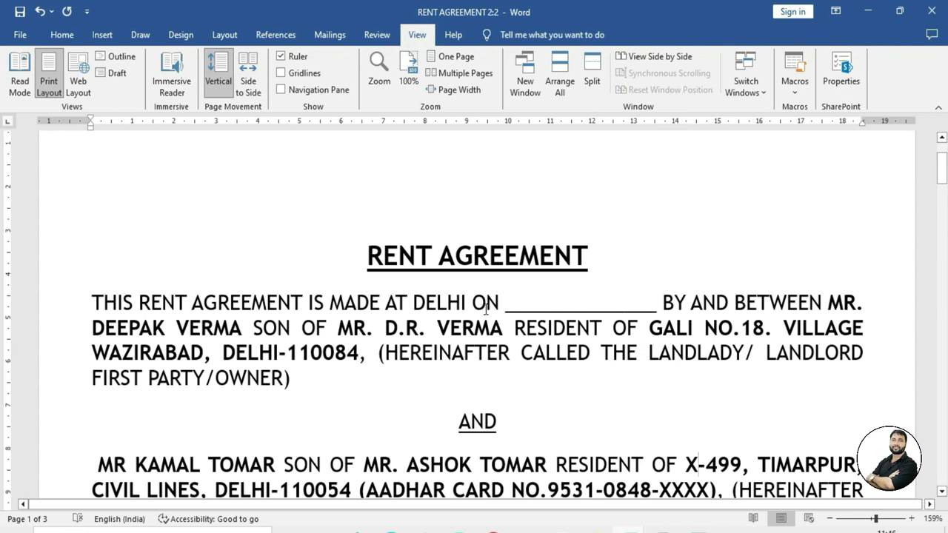
{"action": "left_click", "coordinate": [527, 68]}
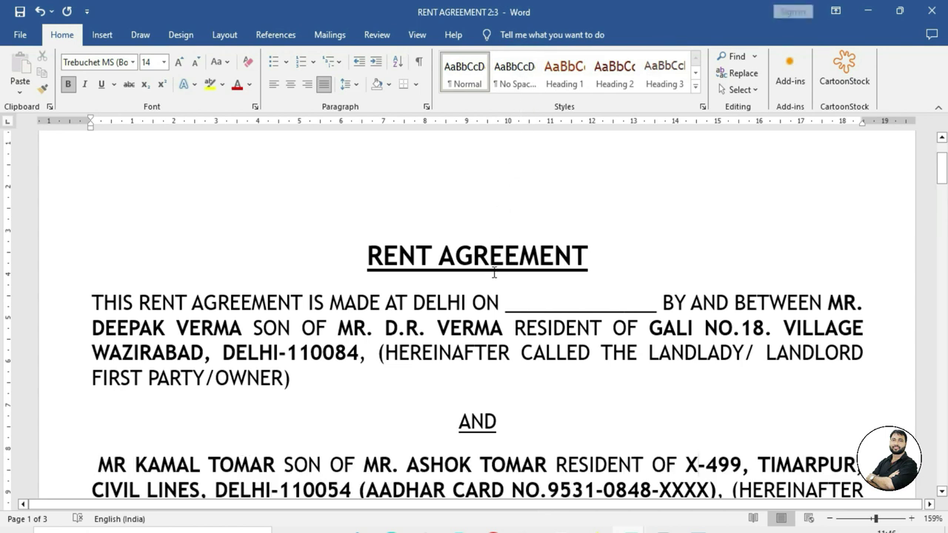
{"action": "left_click", "coordinate": [417, 35]}
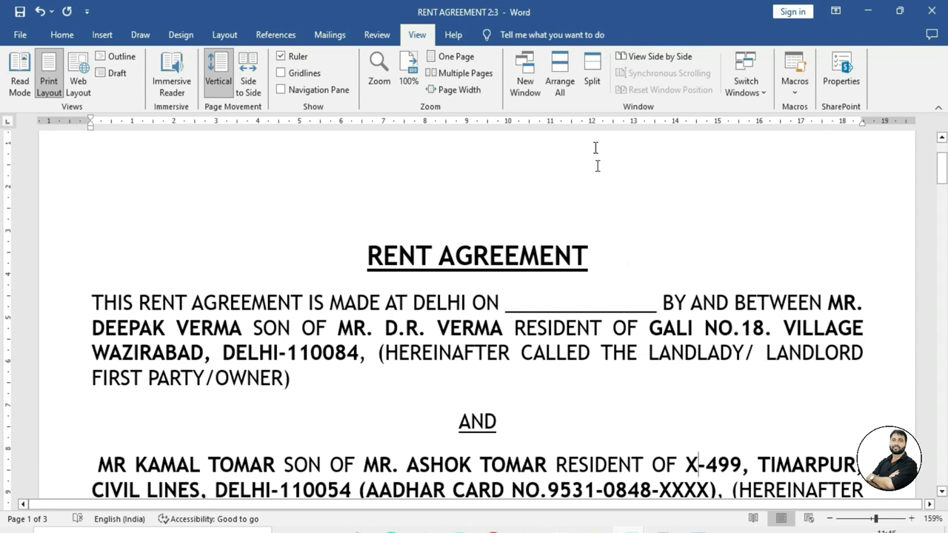
Stack all three agreement windows, scroll them to the text, then maximize RENT AGREEMENT 2:3
{"action": "left_click", "coordinate": [564, 70]}
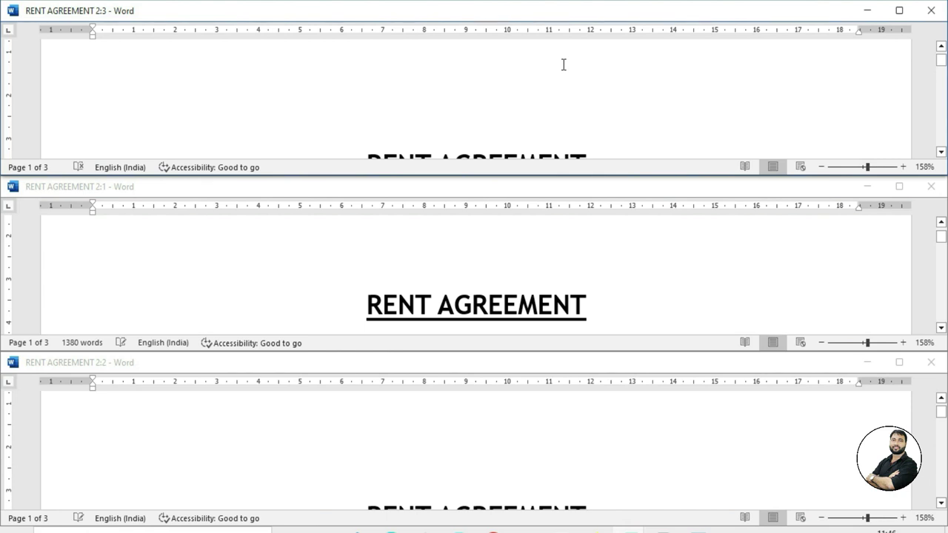
{"action": "scroll", "coordinate": [556, 83], "scroll_direction": "down", "scroll_amount": 3}
{"action": "left_click", "coordinate": [546, 258]}
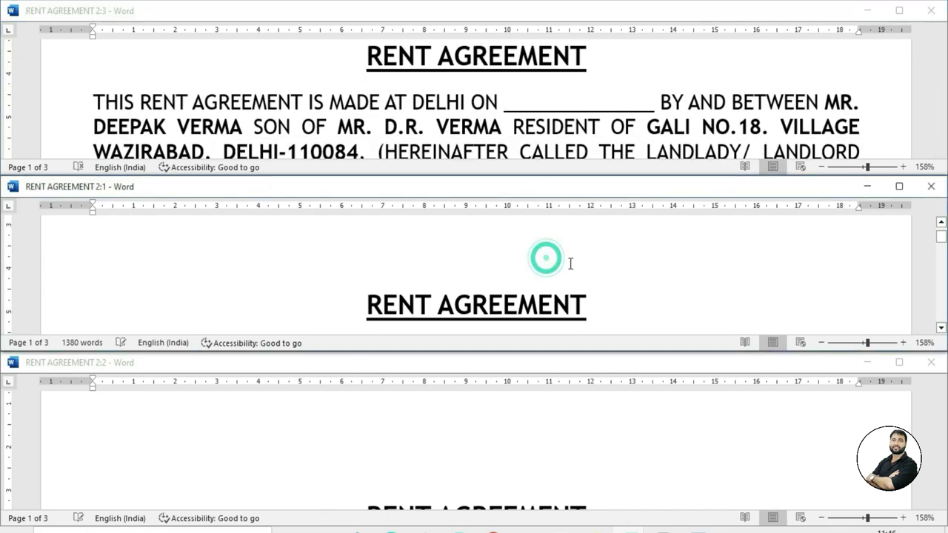
{"action": "scroll", "coordinate": [571, 264], "scroll_direction": "down", "scroll_amount": 3}
{"action": "scroll", "coordinate": [541, 433], "scroll_direction": "down", "scroll_amount": 1}
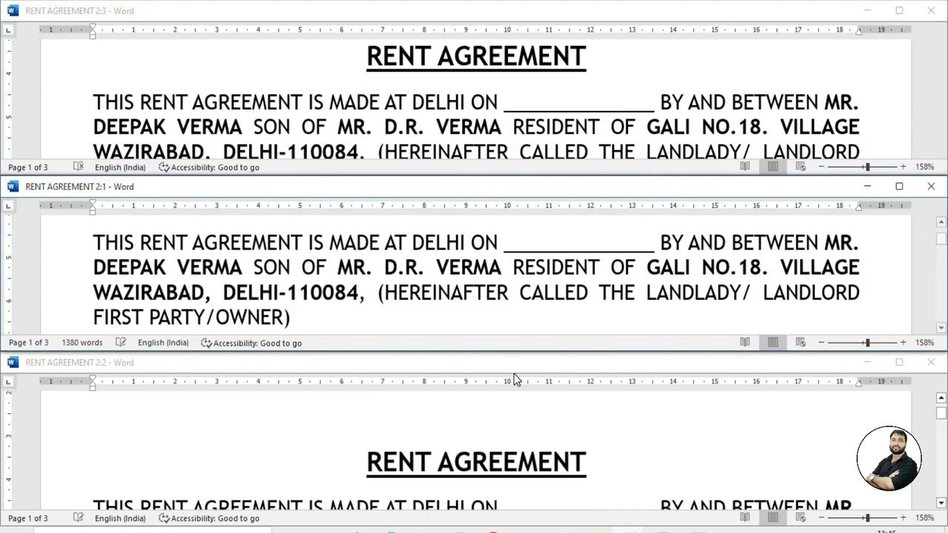
{"action": "left_click", "coordinate": [900, 11]}
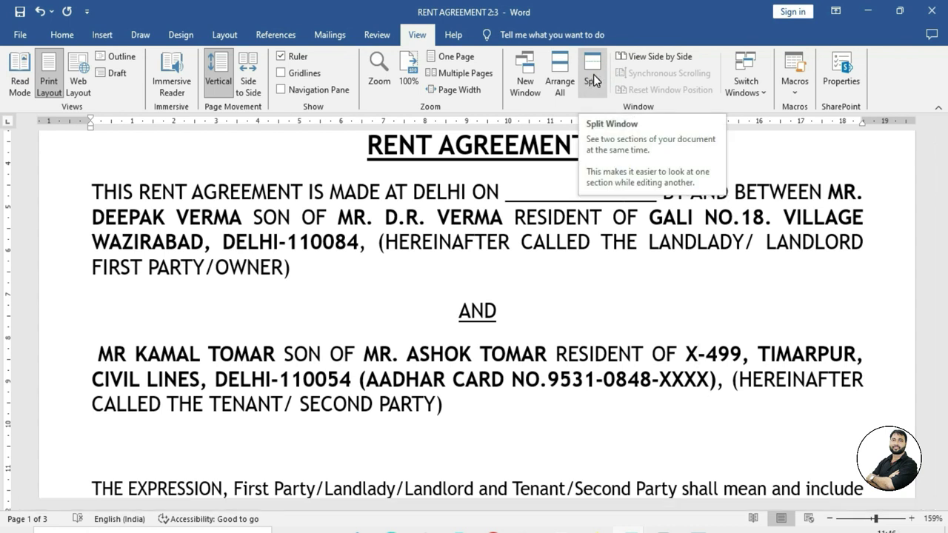
{"action": "scroll", "coordinate": [477, 272], "scroll_direction": "up", "scroll_amount": 3}
{"action": "scroll", "coordinate": [478, 271], "scroll_direction": "up", "scroll_amount": 1}
{"action": "scroll", "coordinate": [478, 272], "scroll_direction": "down", "scroll_amount": 1}
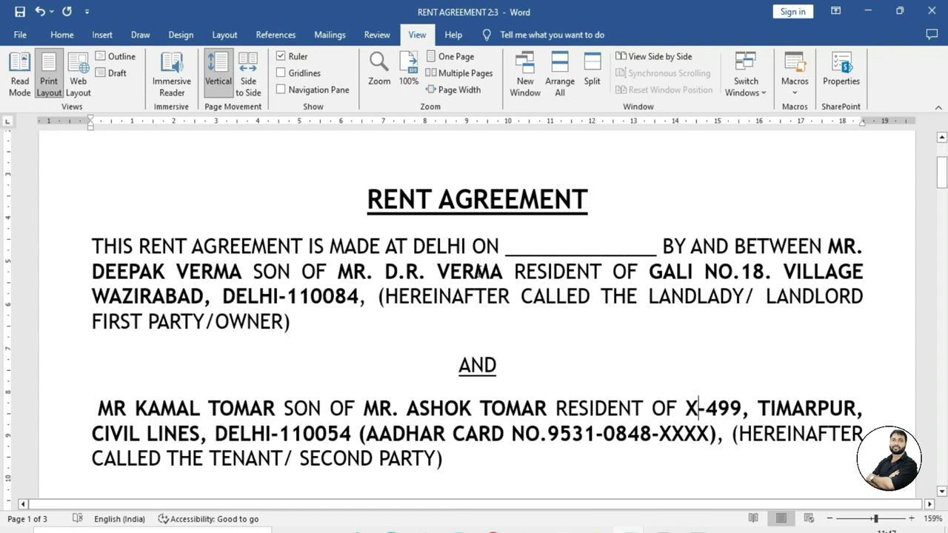
{"action": "scroll", "coordinate": [514, 309], "scroll_direction": "up", "scroll_amount": 3}
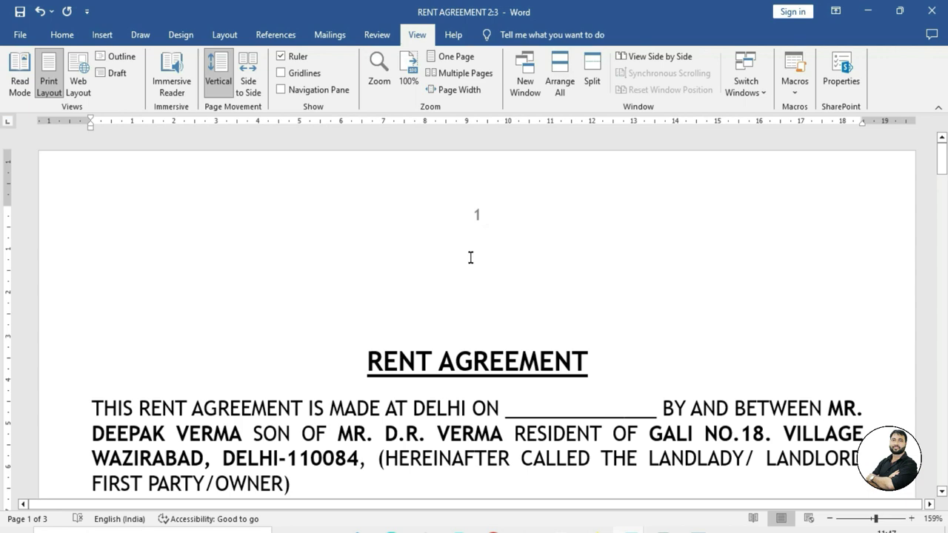
{"action": "scroll", "coordinate": [469, 315], "scroll_direction": "down", "scroll_amount": 1}
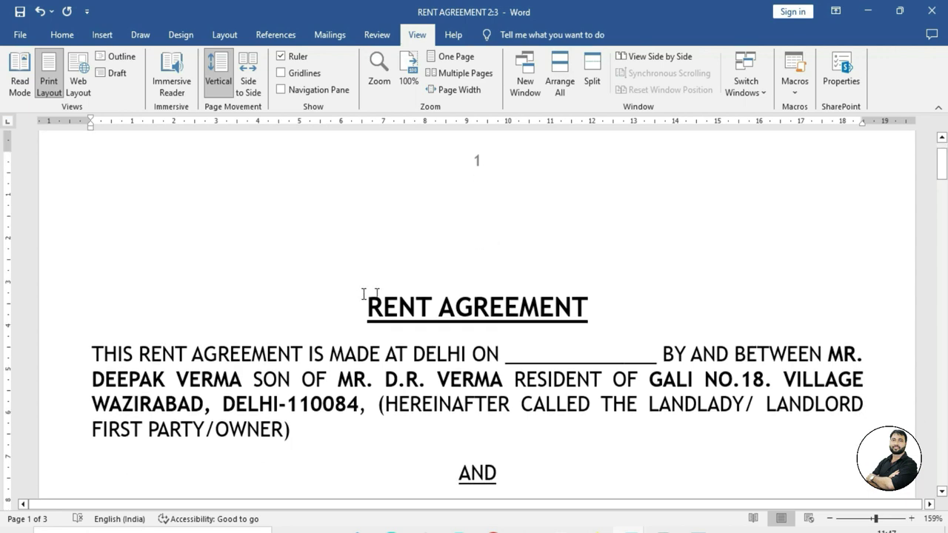
{"action": "scroll", "coordinate": [552, 299], "scroll_direction": "down", "scroll_amount": 2}
{"action": "scroll", "coordinate": [554, 297], "scroll_direction": "down", "scroll_amount": 4}
{"action": "scroll", "coordinate": [554, 292], "scroll_direction": "down", "scroll_amount": 5}
{"action": "scroll", "coordinate": [560, 285], "scroll_direction": "down", "scroll_amount": 6}
{"action": "scroll", "coordinate": [563, 280], "scroll_direction": "down", "scroll_amount": 5}
{"action": "scroll", "coordinate": [444, 252], "scroll_direction": "up", "scroll_amount": 2}
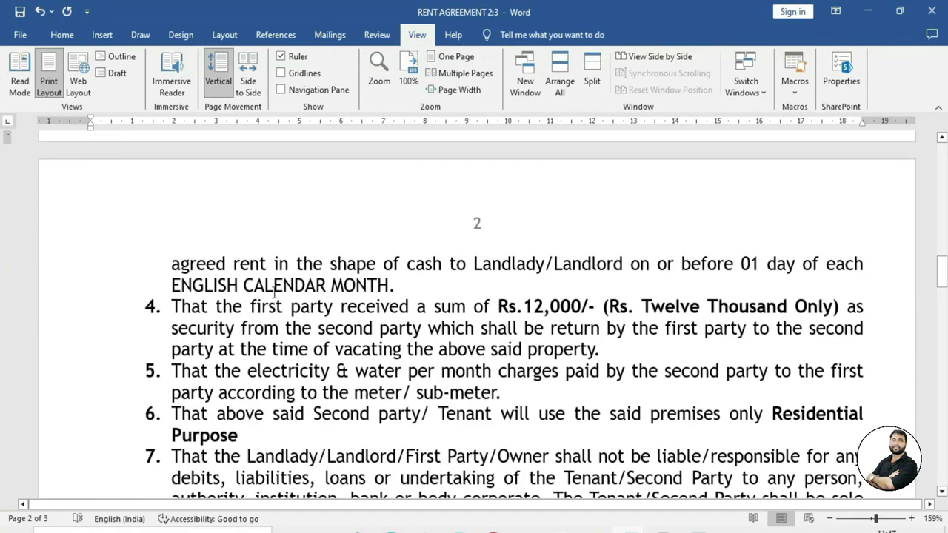
{"action": "scroll", "coordinate": [296, 311], "scroll_direction": "down", "scroll_amount": 5}
{"action": "scroll", "coordinate": [312, 319], "scroll_direction": "up", "scroll_amount": 5}
{"action": "scroll", "coordinate": [354, 323], "scroll_direction": "up", "scroll_amount": 6}
{"action": "scroll", "coordinate": [358, 321], "scroll_direction": "up", "scroll_amount": 5}
{"action": "scroll", "coordinate": [358, 321], "scroll_direction": "up", "scroll_amount": 5}
{"action": "scroll", "coordinate": [465, 283], "scroll_direction": "up", "scroll_amount": 3}
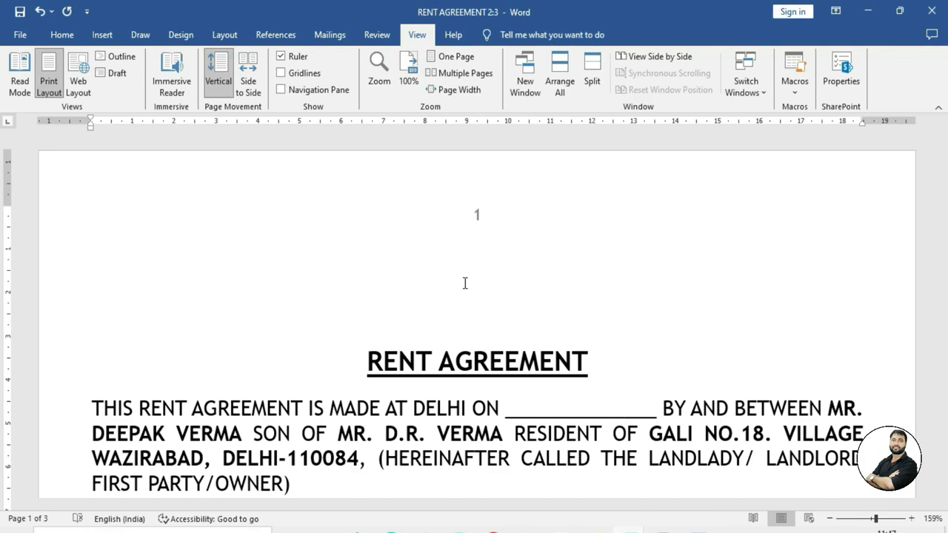
{"action": "mouse_move", "coordinate": [941, 160]}
{"action": "left_mouse_down"}
{"action": "mouse_move", "coordinate": [946, 463]}
{"action": "mouse_move", "coordinate": [945, 151]}
{"action": "left_mouse_up"}
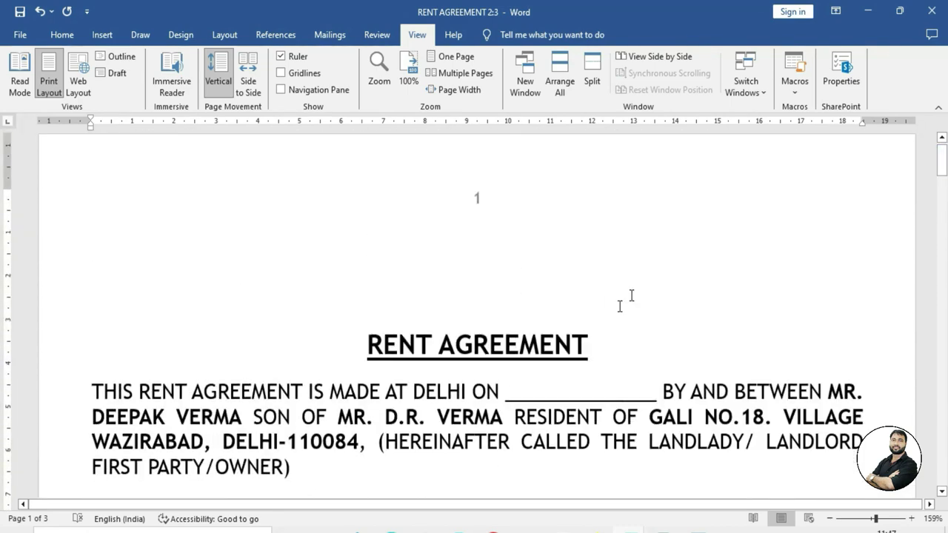
{"action": "left_click", "coordinate": [595, 74]}
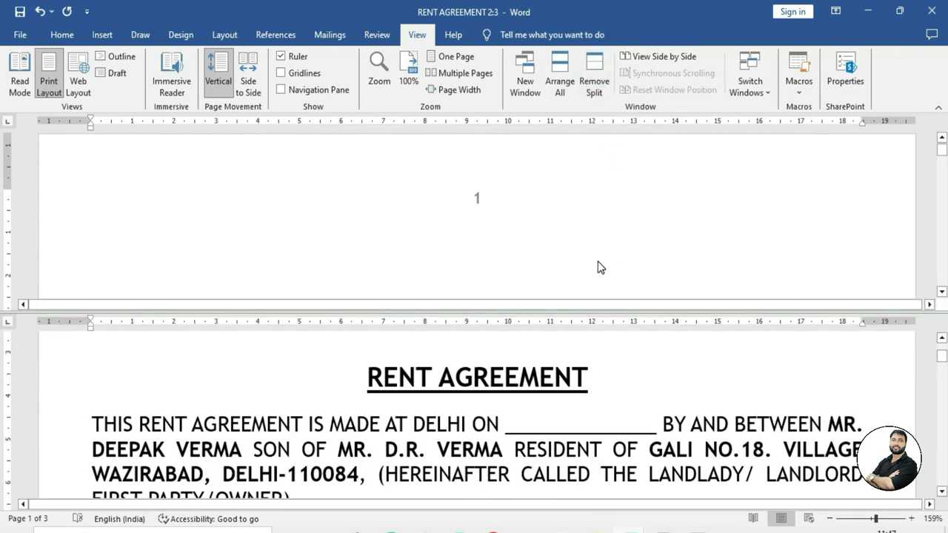
{"action": "left_click", "coordinate": [561, 232]}
{"action": "scroll", "coordinate": [595, 233], "scroll_direction": "down", "scroll_amount": 2}
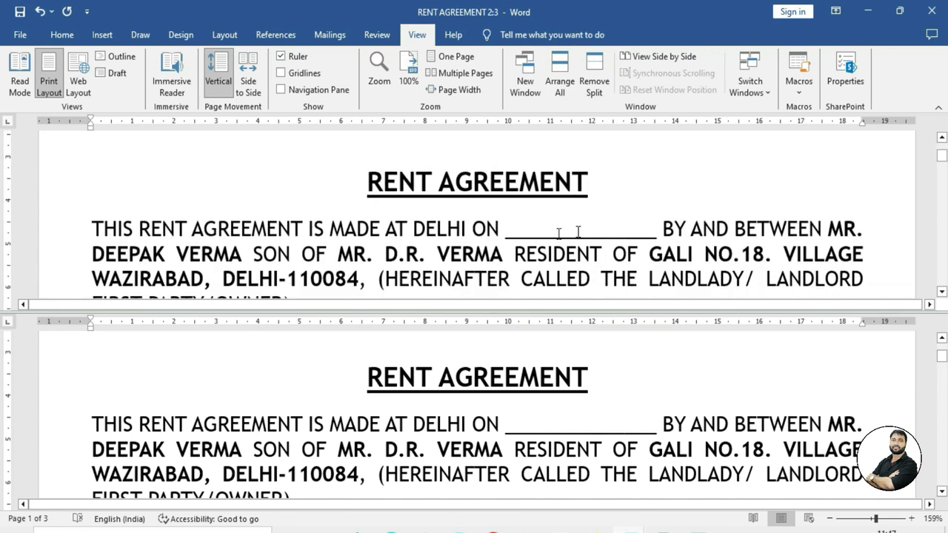
{"action": "scroll", "coordinate": [335, 233], "scroll_direction": "up", "scroll_amount": 3}
{"action": "scroll", "coordinate": [501, 216], "scroll_direction": "down", "scroll_amount": 3}
{"action": "left_click_drag", "start_coordinate": [942, 355], "coordinate": [941, 402]}
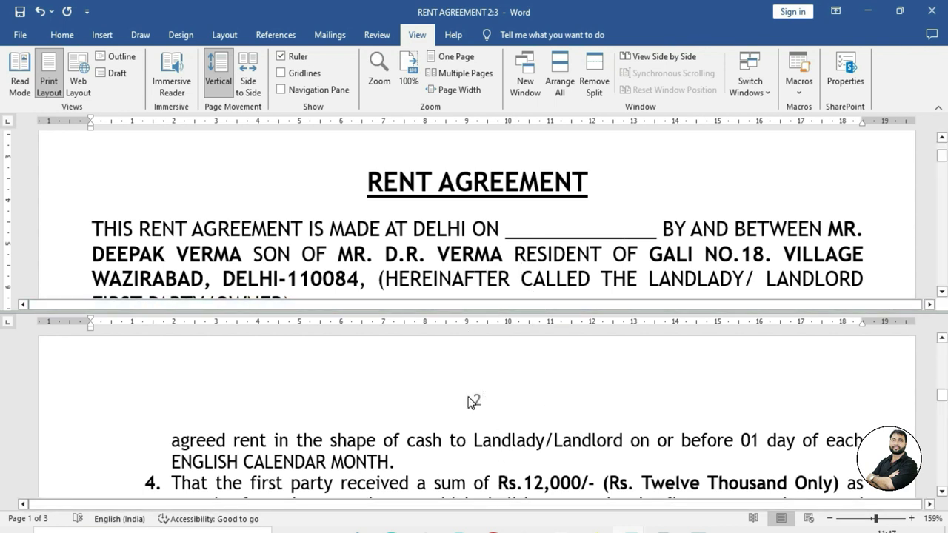
Remove the split view and bring the 2:2 copy of the agreement forward
{"action": "left_click", "coordinate": [595, 80]}
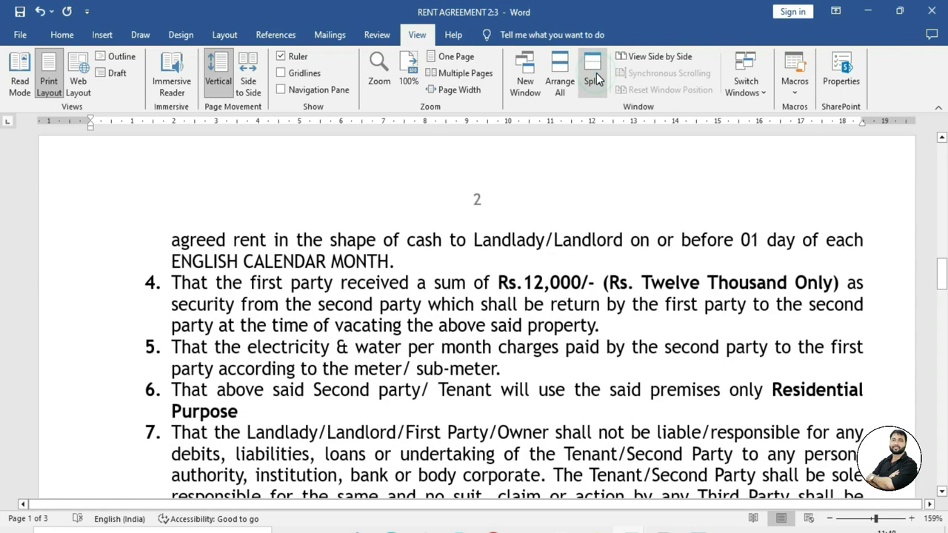
{"action": "scroll", "coordinate": [627, 359], "scroll_direction": "up", "scroll_amount": 4}
{"action": "scroll", "coordinate": [628, 358], "scroll_direction": "up", "scroll_amount": 2}
{"action": "scroll", "coordinate": [628, 359], "scroll_direction": "up", "scroll_amount": 3}
{"action": "scroll", "coordinate": [627, 359], "scroll_direction": "up", "scroll_amount": 1}
{"action": "key", "text": "ctrl+w"}
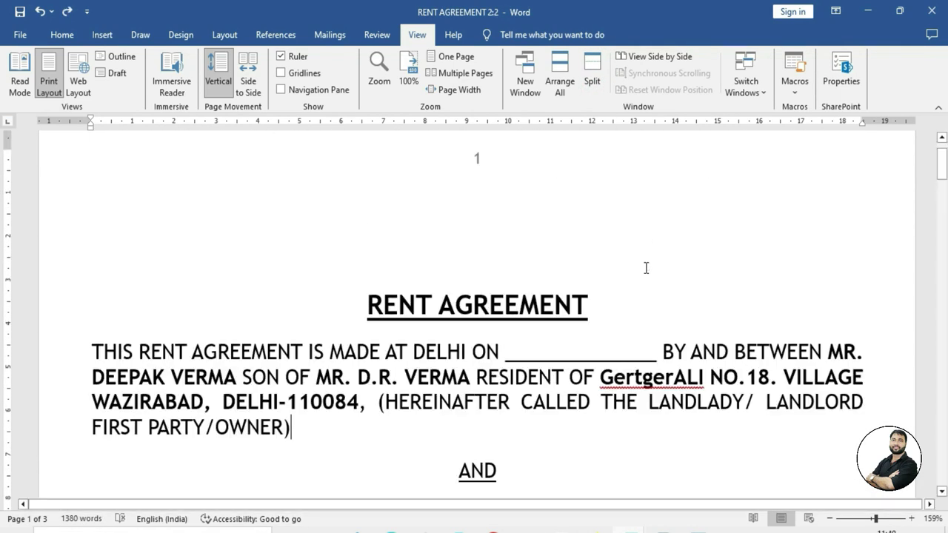
View the 2:2 and 2:1 copies side by side, resetting them to equal halves
{"action": "left_click", "coordinate": [659, 59]}
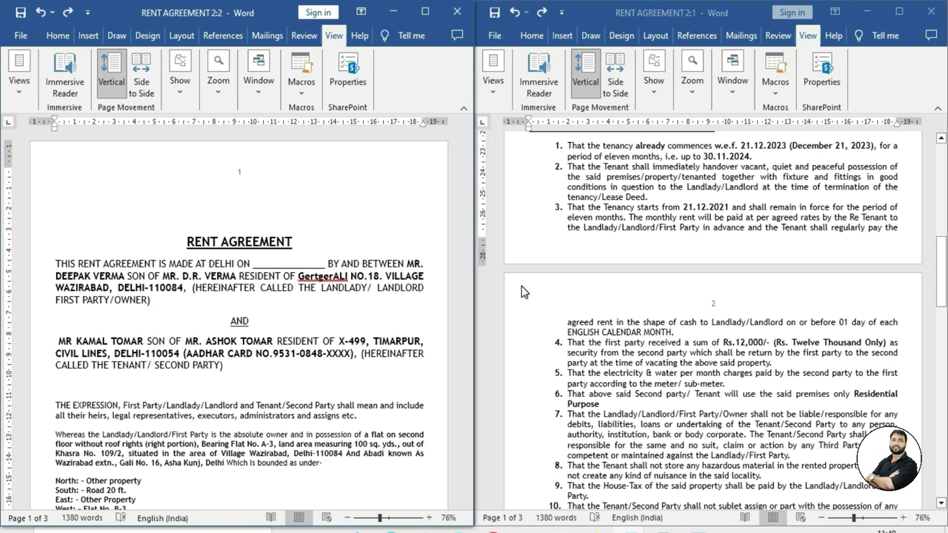
{"action": "scroll", "coordinate": [251, 303], "scroll_direction": "down", "scroll_amount": 3}
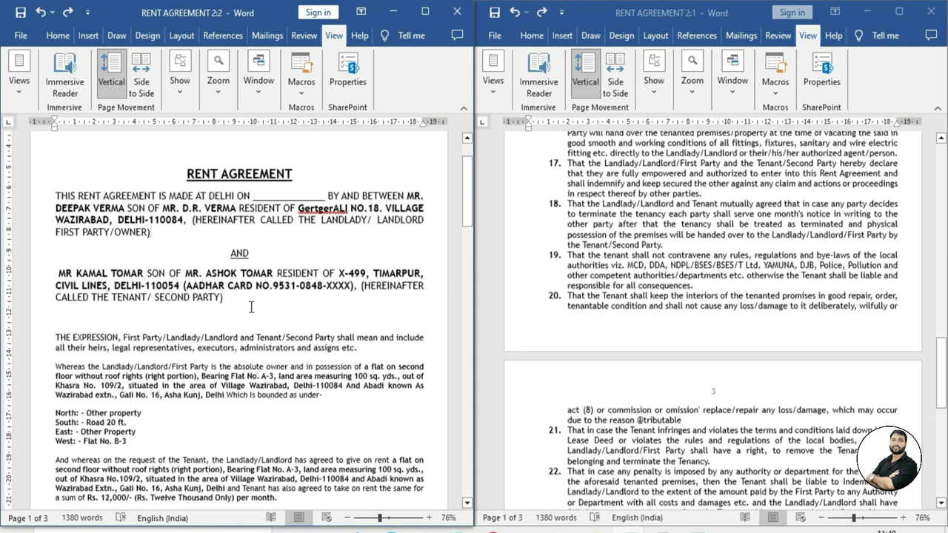
{"action": "scroll", "coordinate": [265, 307], "scroll_direction": "down", "scroll_amount": 3}
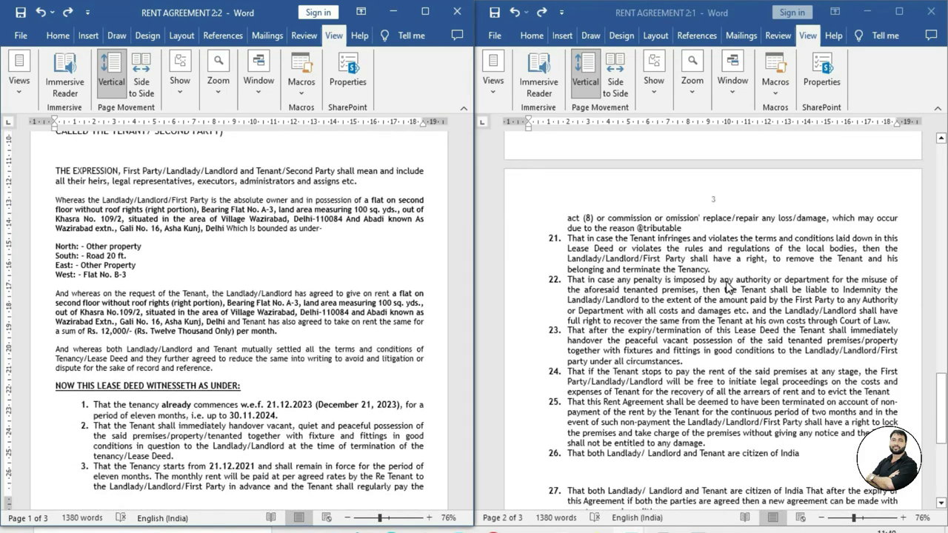
{"action": "scroll", "coordinate": [730, 288], "scroll_direction": "down", "scroll_amount": 3}
{"action": "scroll", "coordinate": [730, 287], "scroll_direction": "down", "scroll_amount": 4}
{"action": "scroll", "coordinate": [730, 287], "scroll_direction": "up", "scroll_amount": 4}
{"action": "scroll", "coordinate": [733, 287], "scroll_direction": "up", "scroll_amount": 3}
{"action": "mouse_move", "coordinate": [467, 205]}
{"action": "left_mouse_down"}
{"action": "mouse_move", "coordinate": [463, 265]}
{"action": "mouse_move", "coordinate": [474, 185]}
{"action": "left_mouse_up"}
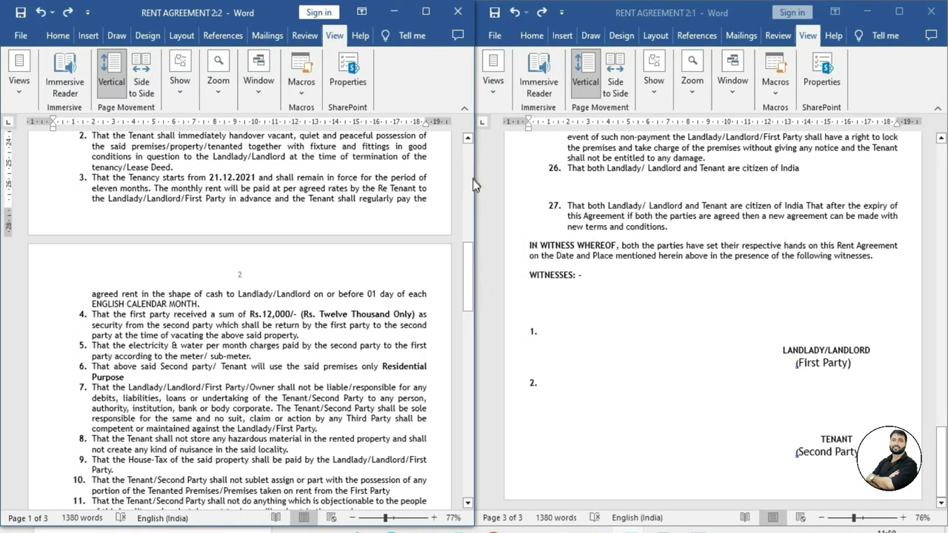
{"action": "scroll", "coordinate": [473, 228], "scroll_direction": "up", "scroll_amount": 10}
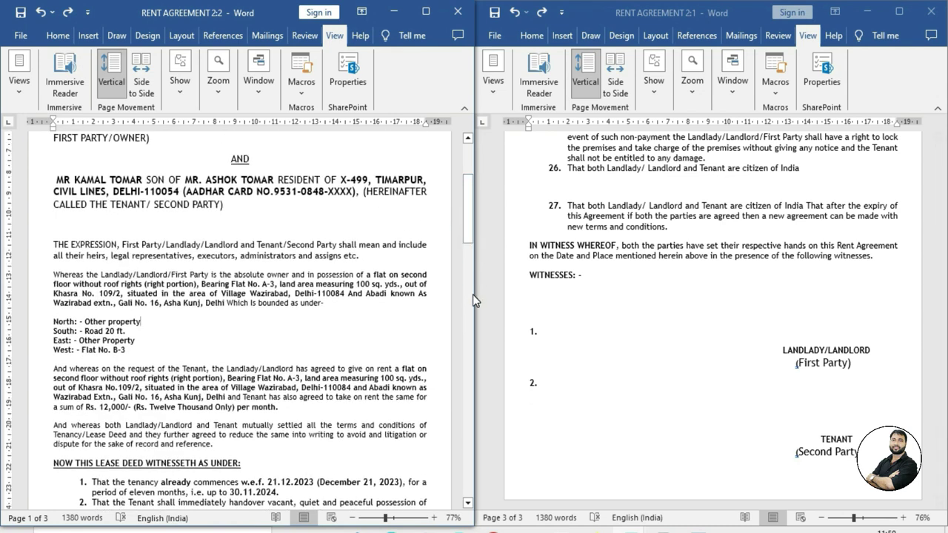
{"action": "left_click_drag", "start_coordinate": [477, 302], "coordinate": [614, 308]}
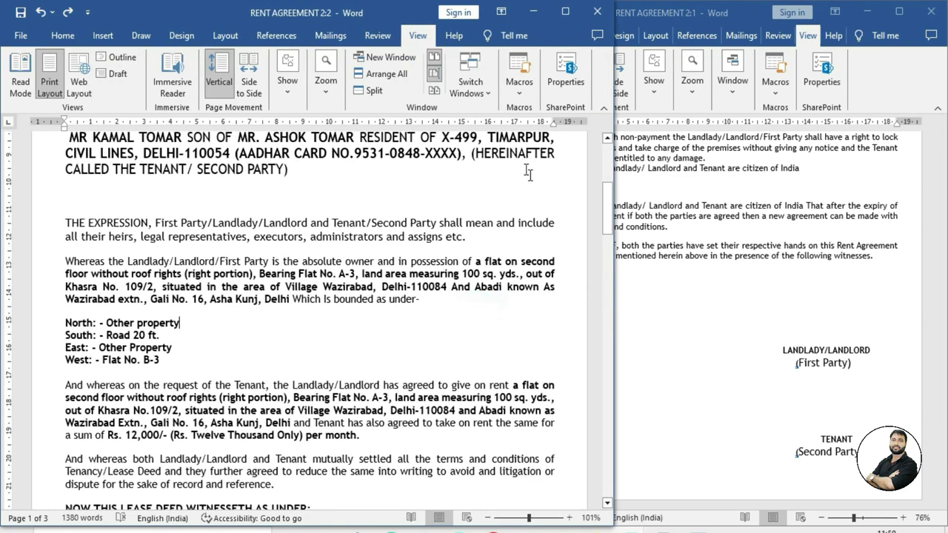
{"action": "left_click", "coordinate": [434, 96]}
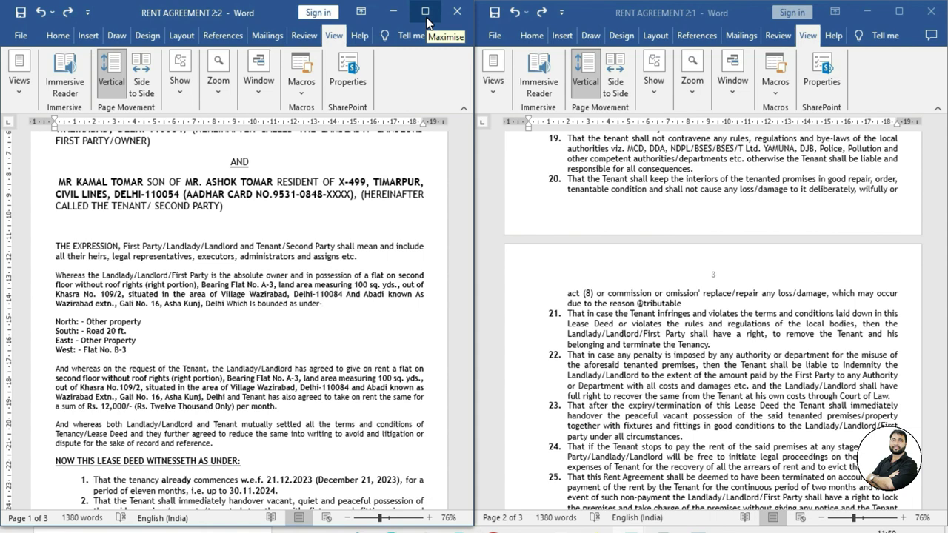
{"action": "mouse_move", "coordinate": [466, 215]}
{"action": "mouse_move", "coordinate": [466, 212]}
{"action": "left_mouse_down"}
{"action": "mouse_move", "coordinate": [466, 266]}
{"action": "mouse_move", "coordinate": [465, 182]}
{"action": "left_mouse_up"}
Turn off Synchronous Scrolling and maximize the 2:2 copy
{"action": "left_click", "coordinate": [265, 96]}
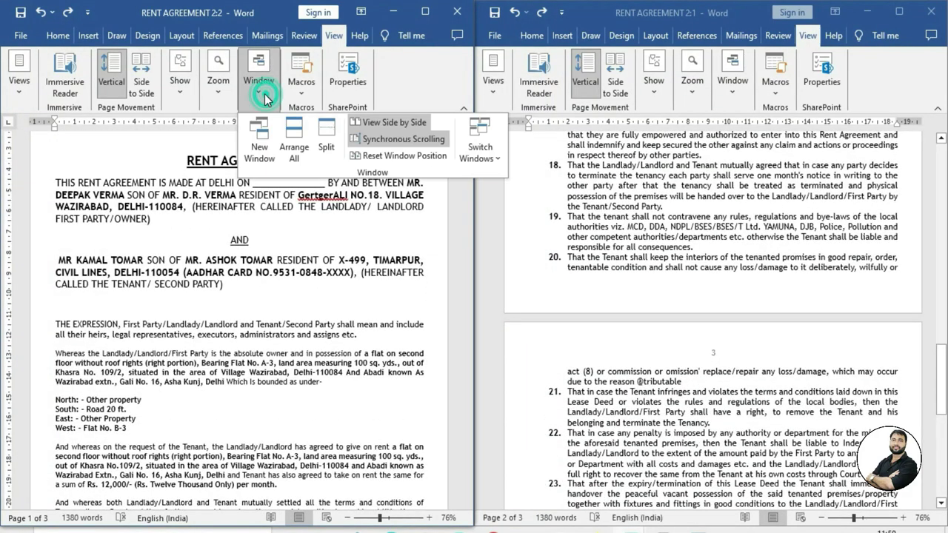
{"action": "left_click", "coordinate": [406, 141]}
{"action": "left_click", "coordinate": [377, 317]}
{"action": "mouse_move", "coordinate": [467, 319]}
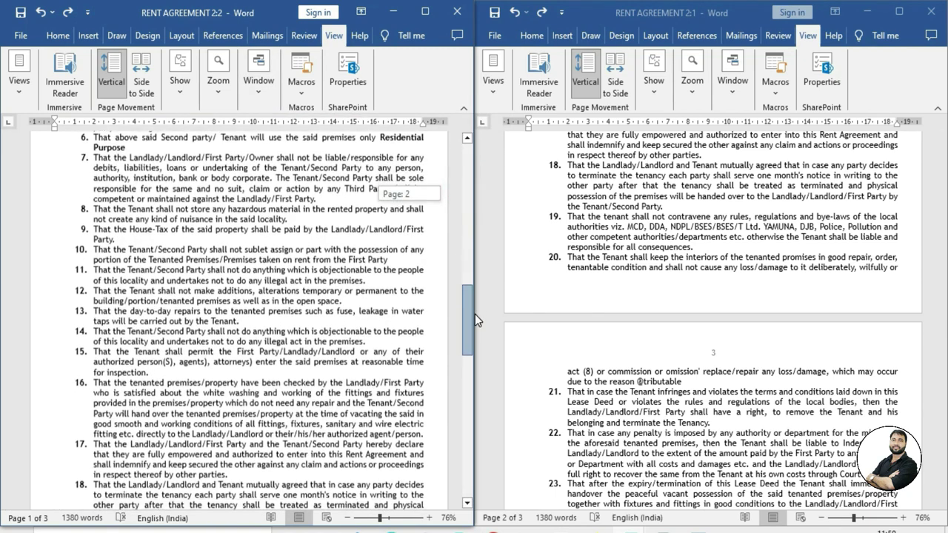
{"action": "left_click_drag", "start_coordinate": [464, 193], "coordinate": [472, 244]}
{"action": "left_click", "coordinate": [635, 235]}
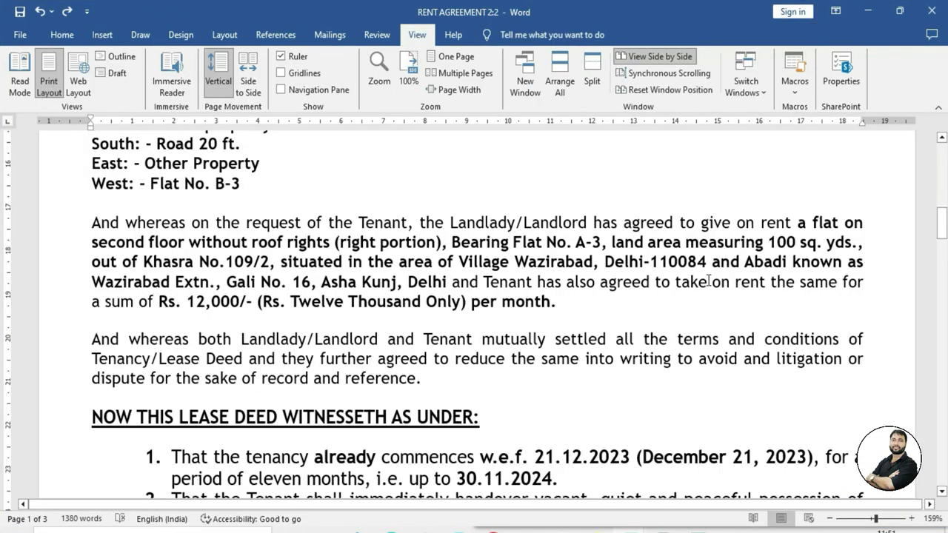
Switch to the RENT AGREEMENT 2:1 window and maximize it
{"action": "left_click", "coordinate": [751, 90]}
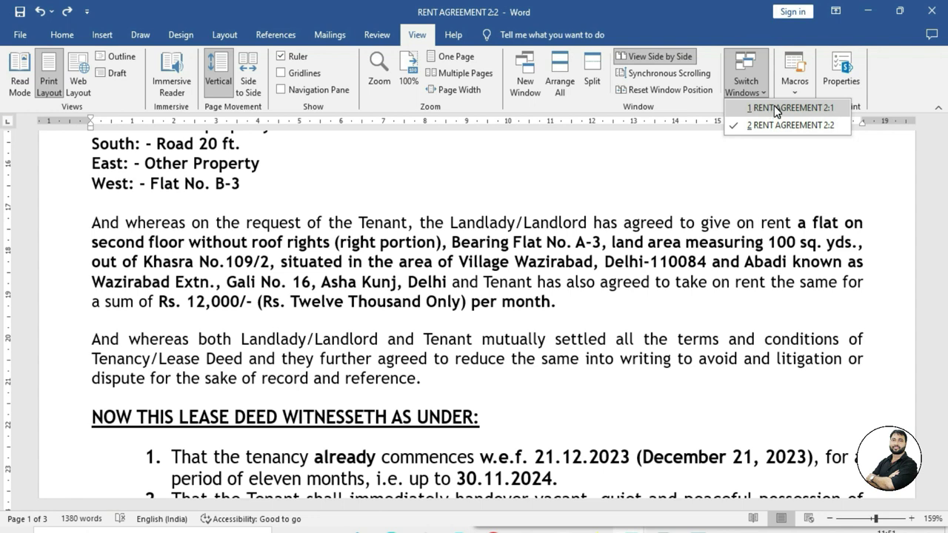
{"action": "left_click", "coordinate": [776, 109]}
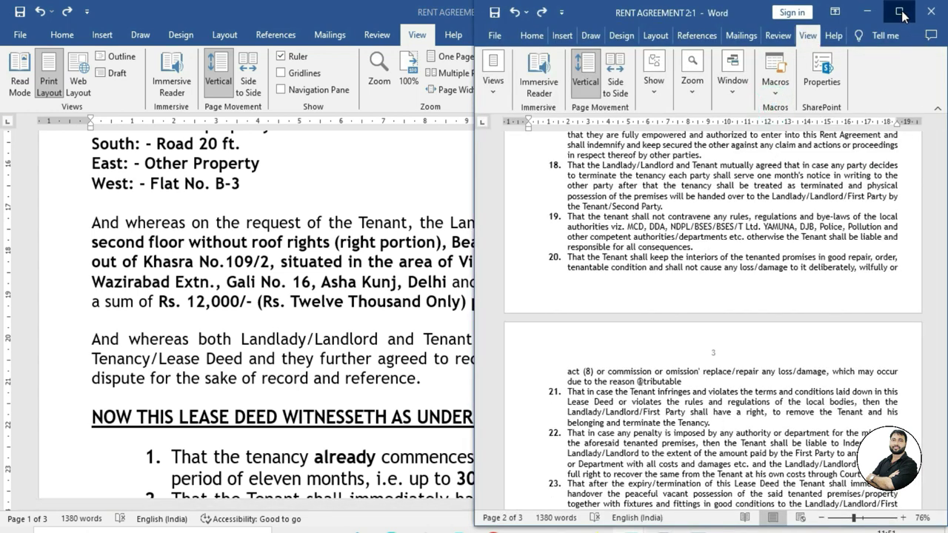
{"action": "left_click", "coordinate": [901, 13]}
{"action": "scroll", "coordinate": [702, 238], "scroll_direction": "up", "scroll_amount": 5}
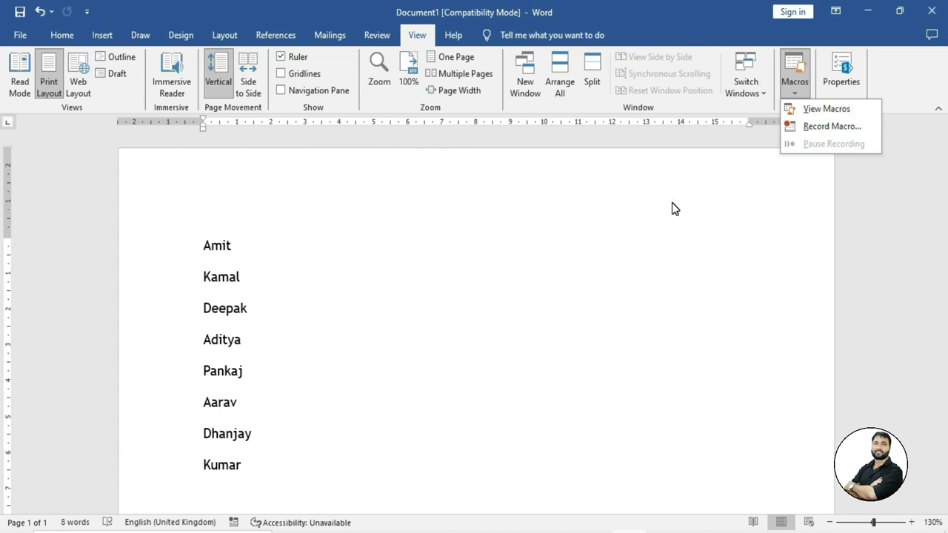
Type a dash and underscore line after Amit, then undo it with Ctrl+Z
{"action": "left_click", "coordinate": [672, 209]}
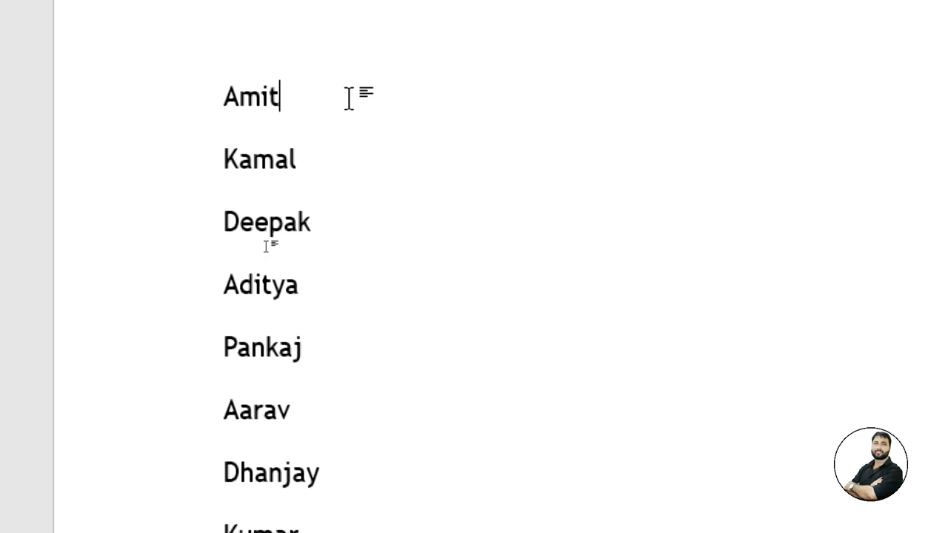
{"action": "type", "text": " -"}
{"action": "key", "text": "Return"}
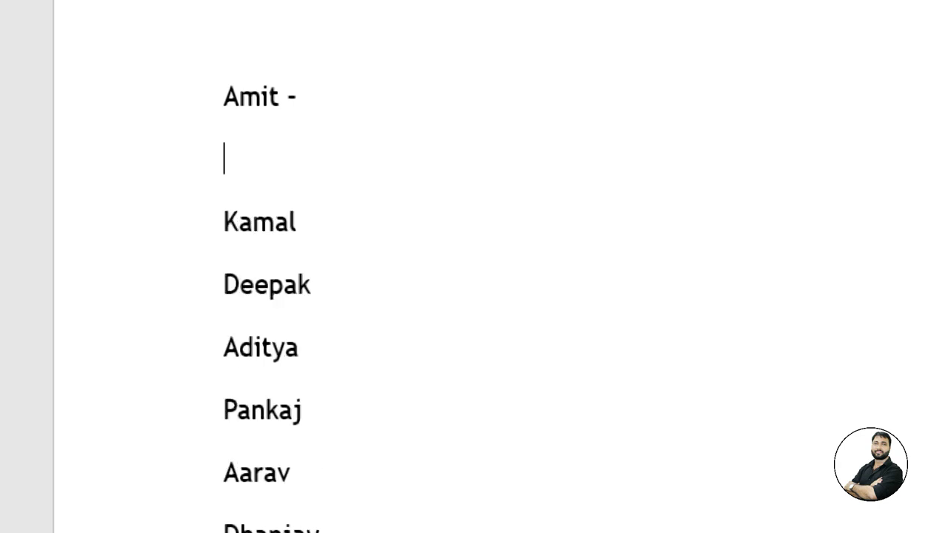
{"action": "type", "text": "__________________________________________"}
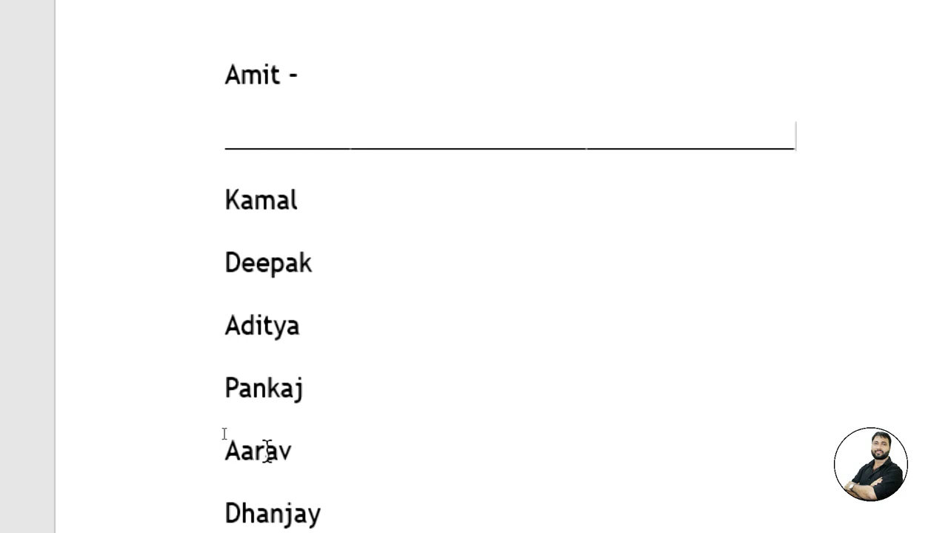
{"action": "key", "text": "ctrl+z"}
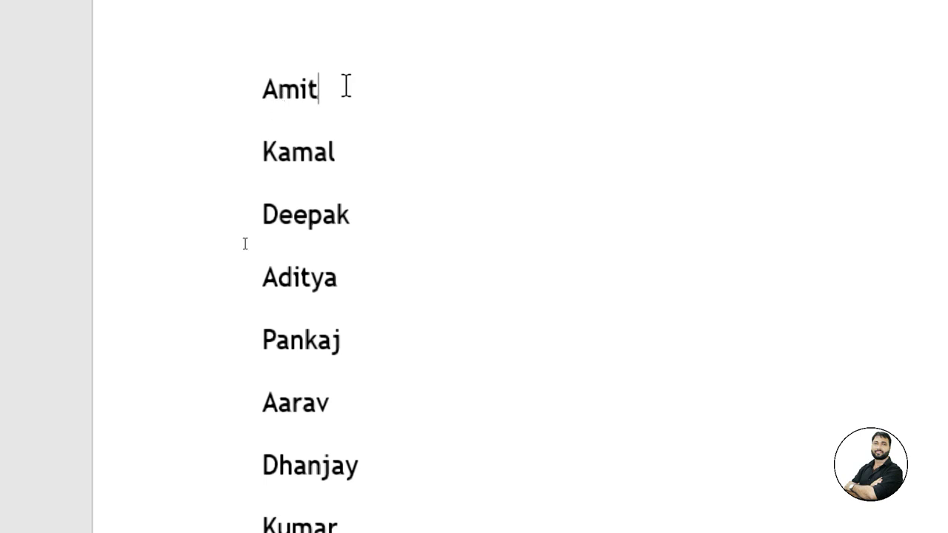
With the cursor before Amit, start recording Macro1 and choose a keyboard shortcut
{"action": "left_click", "coordinate": [262, 90]}
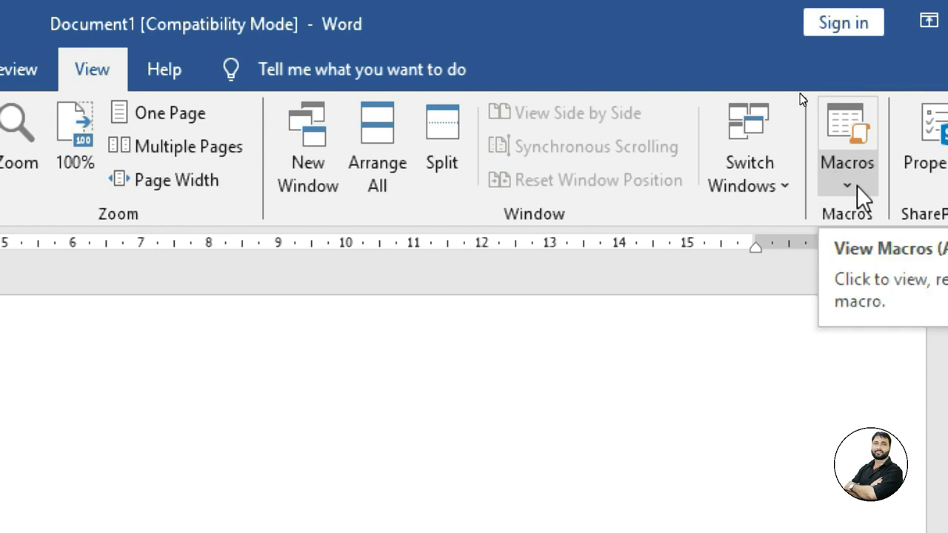
{"action": "left_click", "coordinate": [857, 187]}
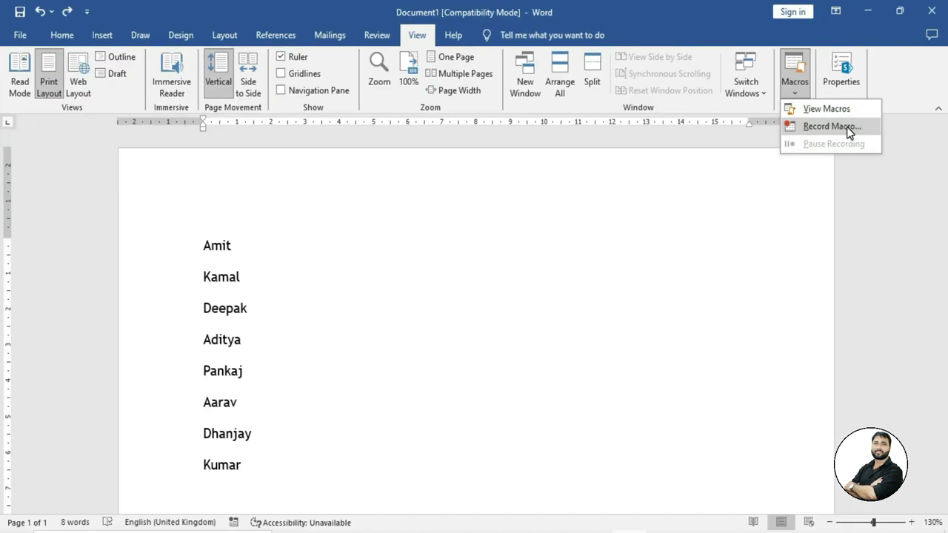
{"action": "left_click", "coordinate": [846, 127]}
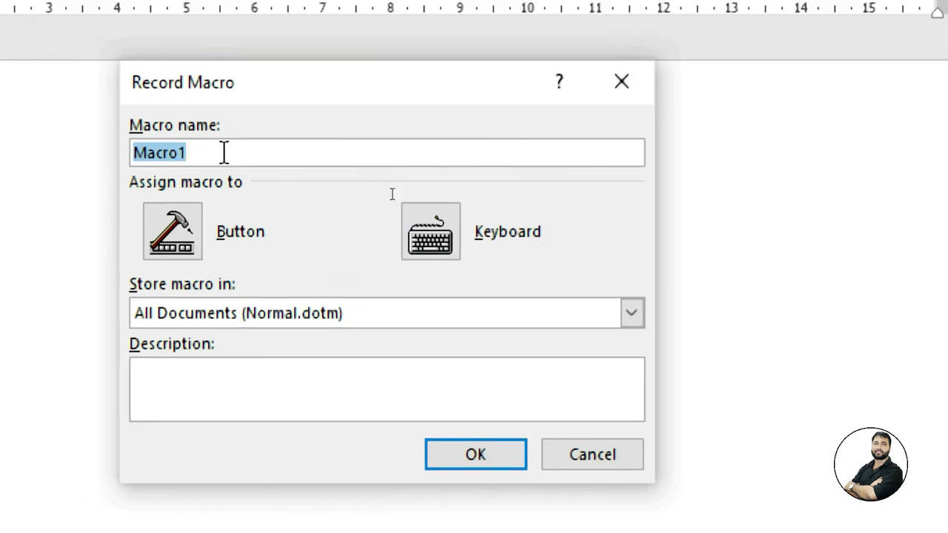
{"action": "left_click", "coordinate": [230, 152]}
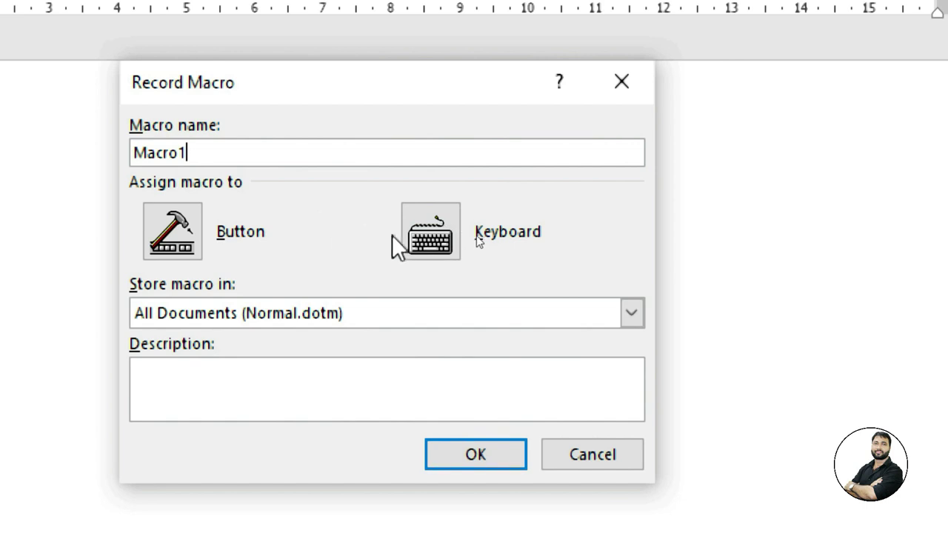
{"action": "left_click", "coordinate": [500, 238]}
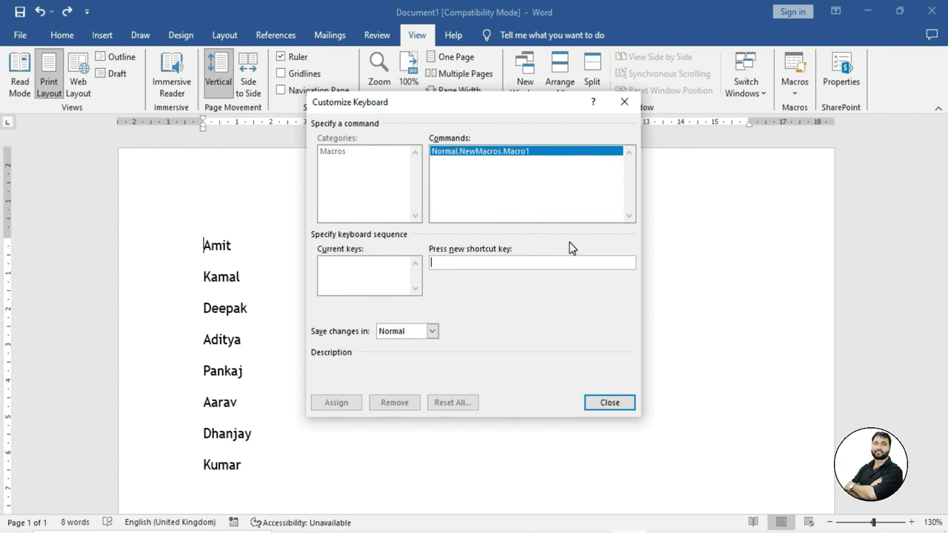
Replace the Ctrl+C shortcut with Ctrl+Shift+Q for Macro1 and begin recording
{"action": "key", "text": "ctrl+c"}
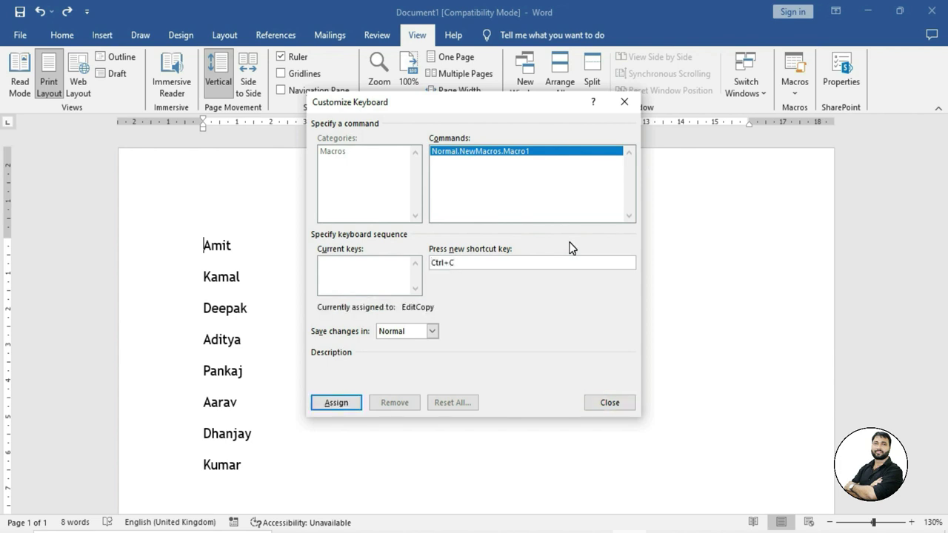
{"action": "double_click", "coordinate": [474, 263]}
{"action": "key", "text": "BackSpace"}
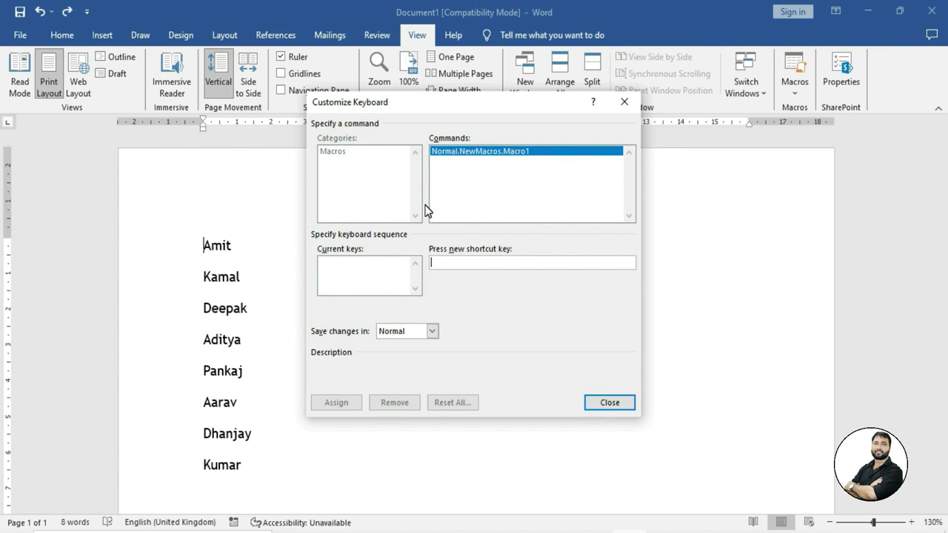
{"action": "key", "text": "ctrl+shift+q"}
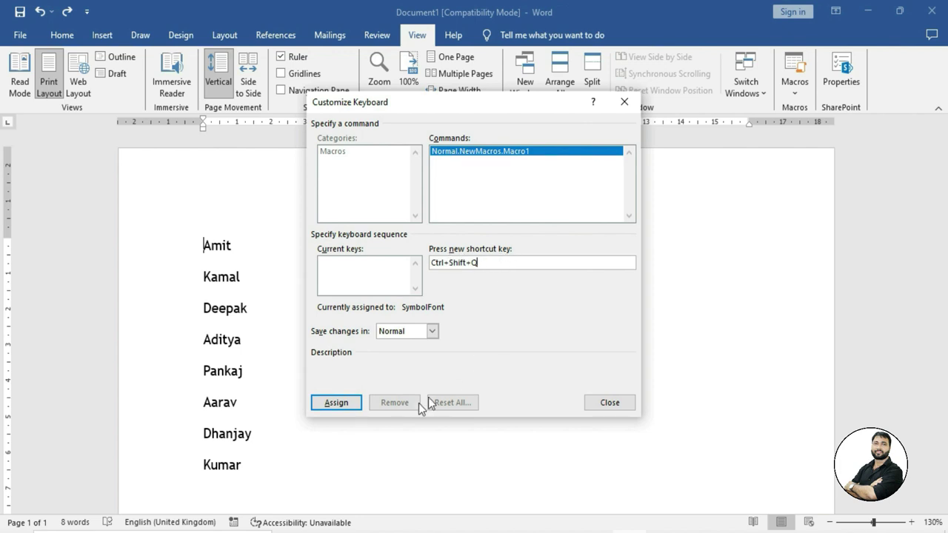
{"action": "left_click", "coordinate": [340, 404]}
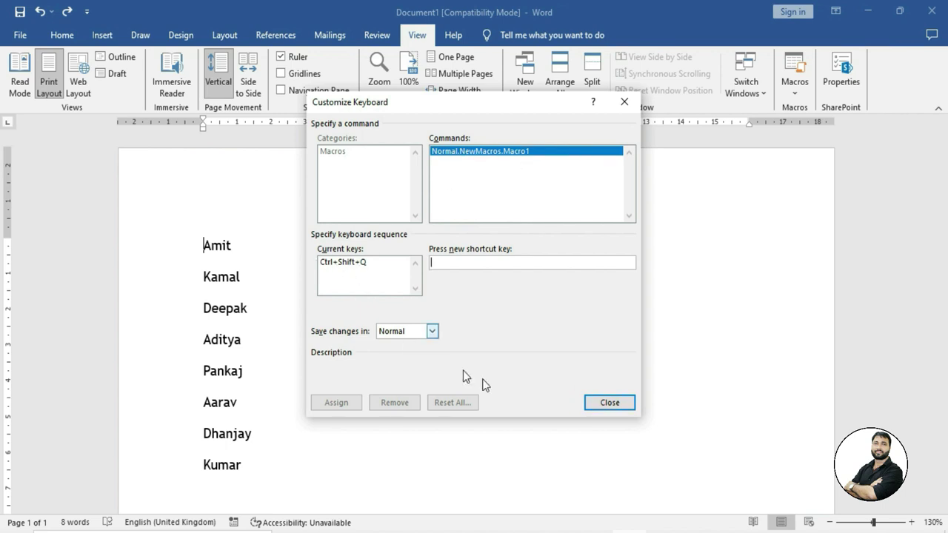
{"action": "left_click", "coordinate": [612, 403]}
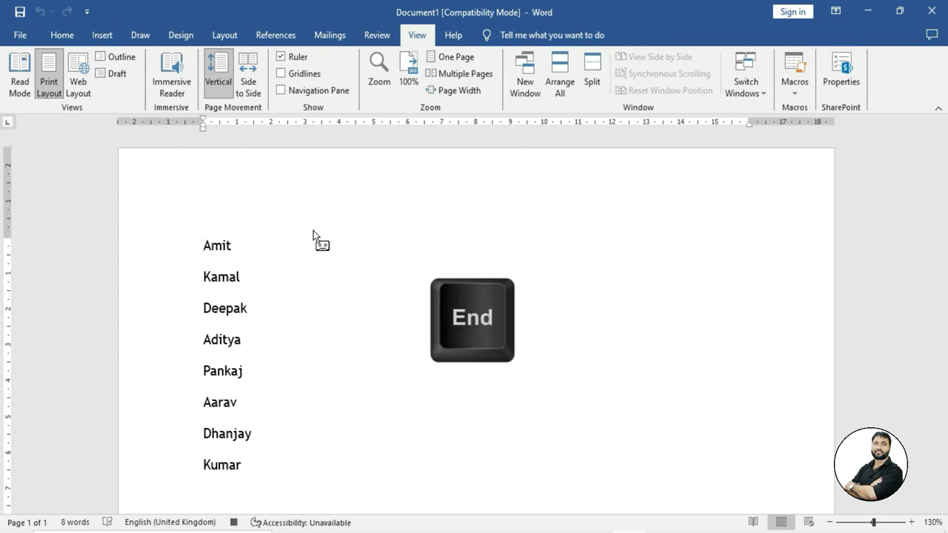
Append '-' to Amit, add an underscore line beneath, then move to the start of Kamal
{"action": "key", "text": "End"}
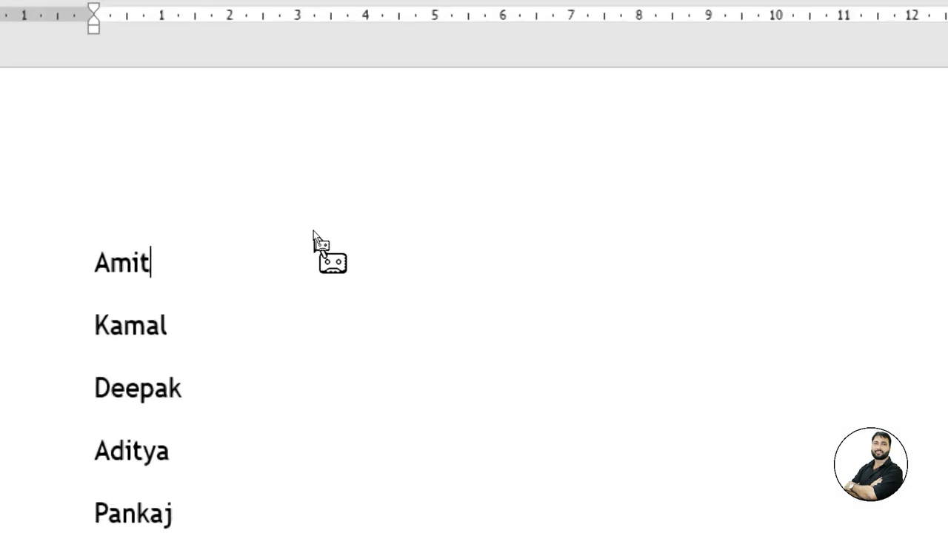
{"action": "type", "text": "-"}
{"action": "key", "text": "Return"}
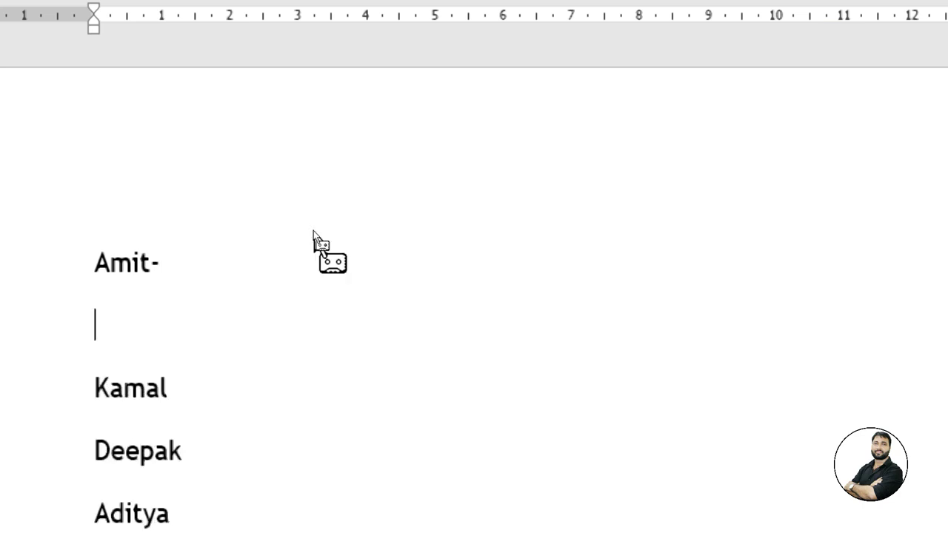
{"action": "type", "text": "_________________________________________"}
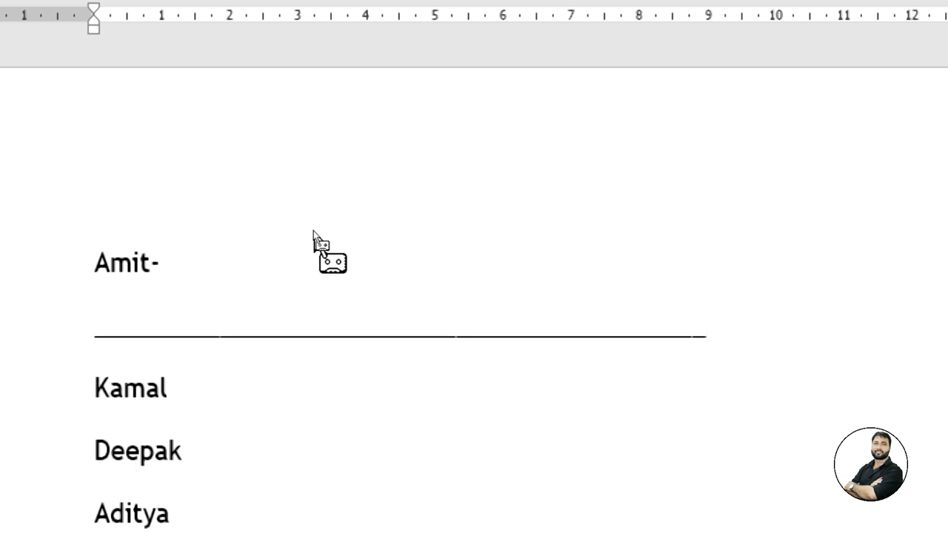
{"action": "key", "text": "BackSpace"}
{"action": "key", "text": "BackSpace"}
{"action": "key", "text": "BackSpace"}
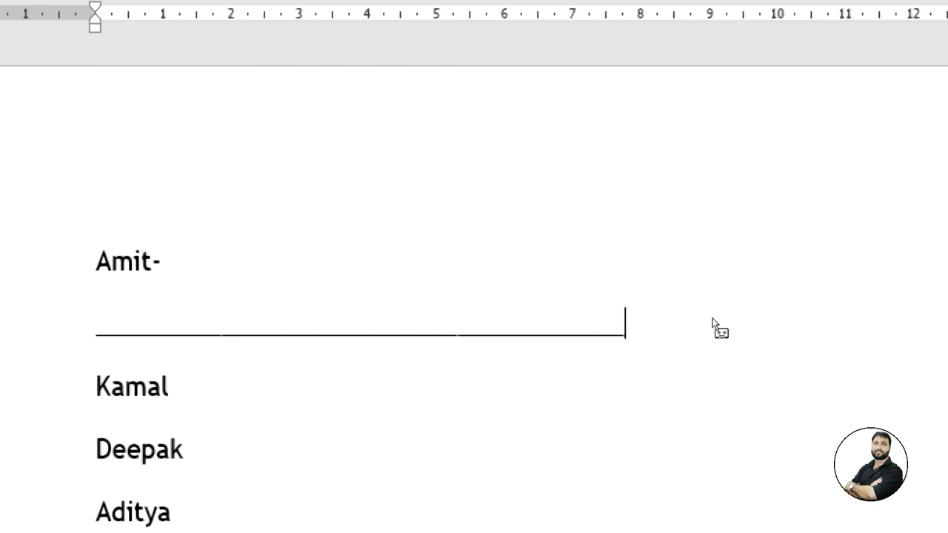
{"action": "key", "text": "Down"}
{"action": "key", "text": "Home"}
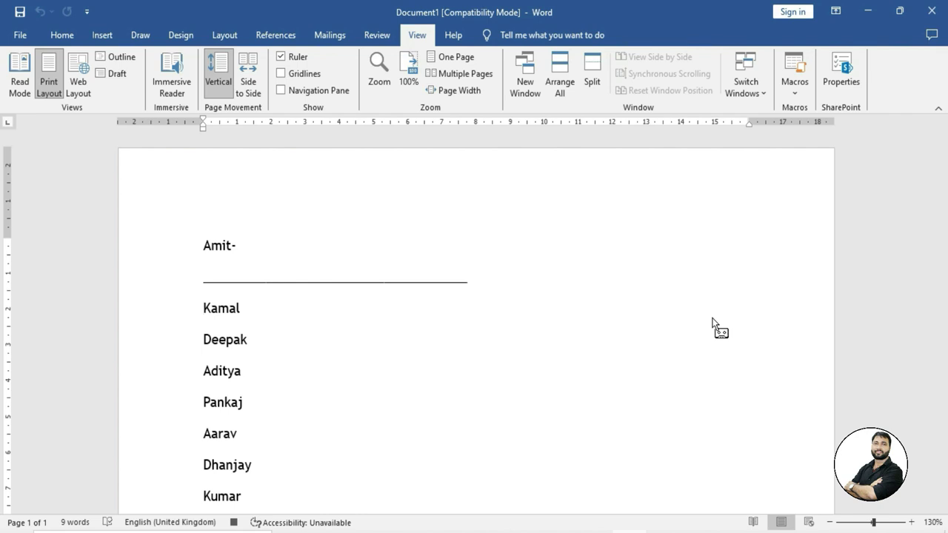
End the macro recording from the Macros menu, leaving 'Amit-' with its underline above the names
{"action": "left_click", "coordinate": [808, 99]}
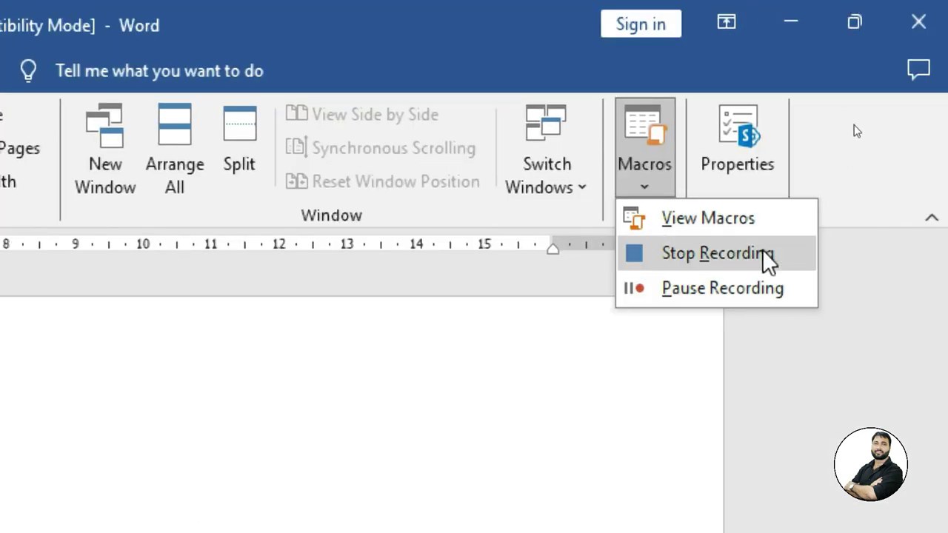
{"action": "left_click", "coordinate": [710, 254]}
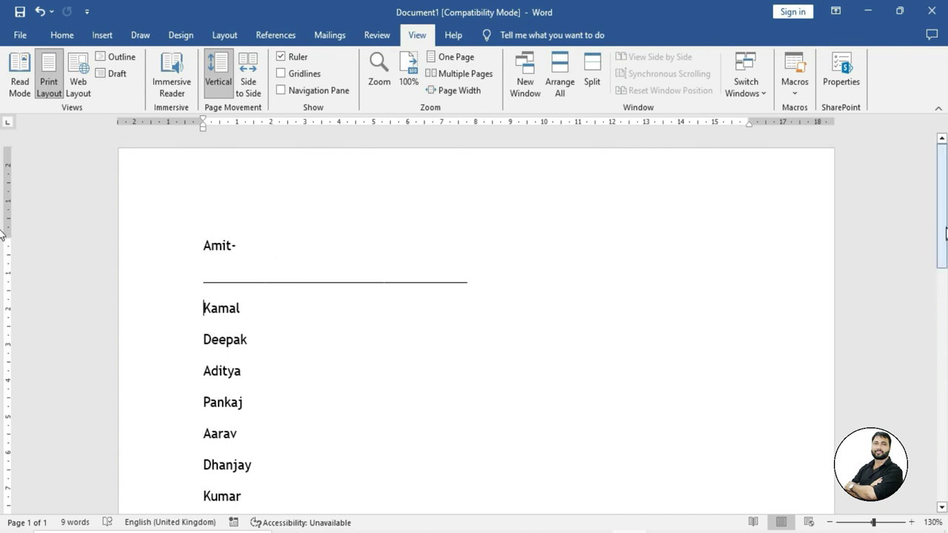
{"action": "left_click_drag", "start_coordinate": [946, 214], "coordinate": [946, 230]}
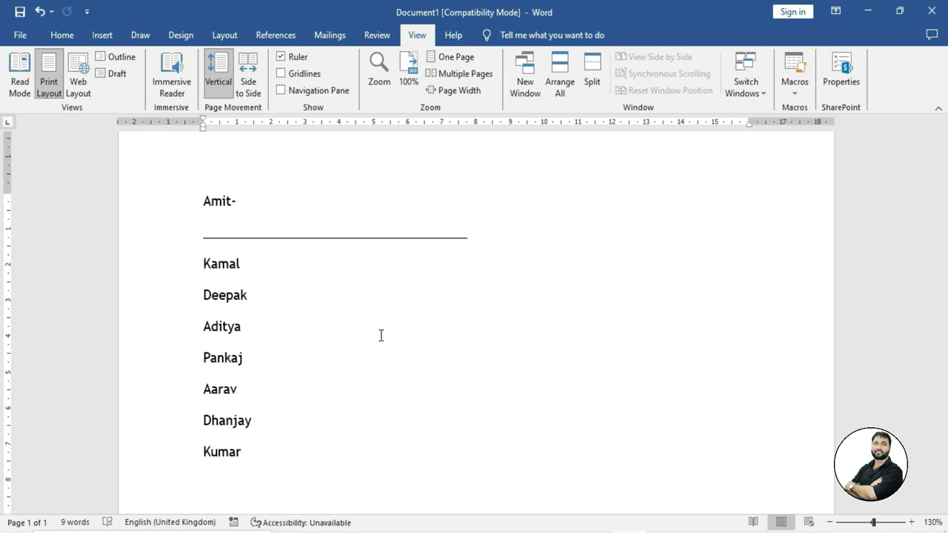
Run the macro with Ctrl+Shift+D on Kamal, Deepak, Aditya and the remaining names through Kumar
{"action": "key", "text": "ctrl+shift+d"}
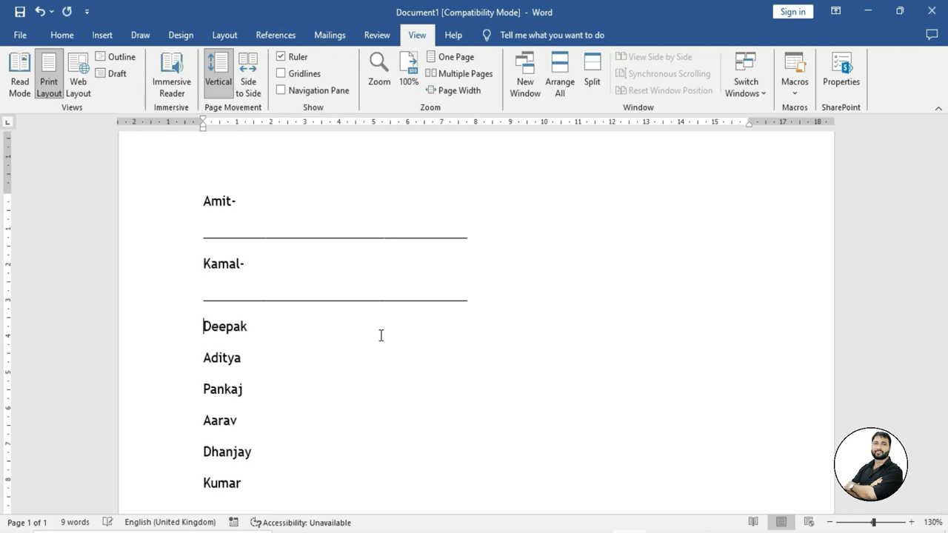
{"action": "key", "text": "ctrl+shift+d"}
{"action": "key", "text": "ctrl+shift+d"}
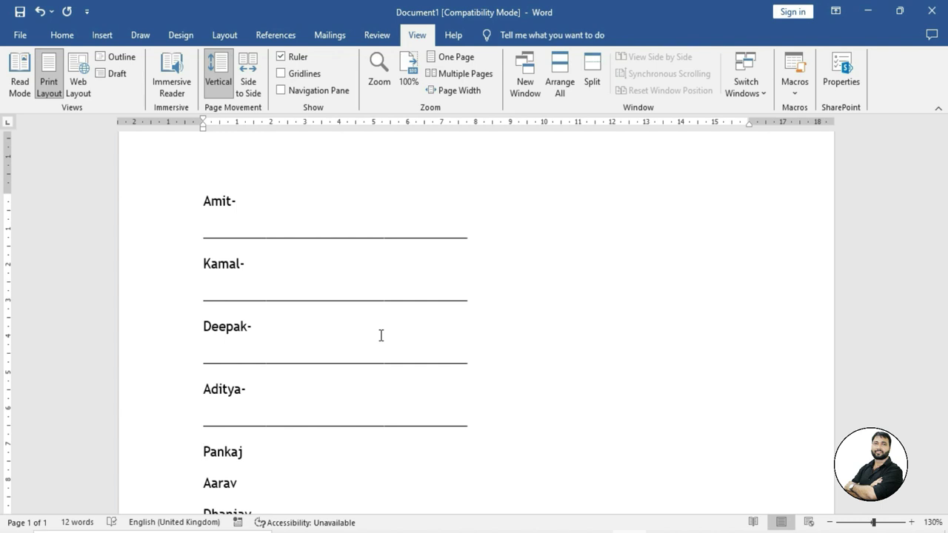
{"action": "key", "text": "ctrl+shift+d"}
{"action": "key", "text": "ctrl+shift+d"}
{"action": "key", "text": "ctrl+shift+d"}
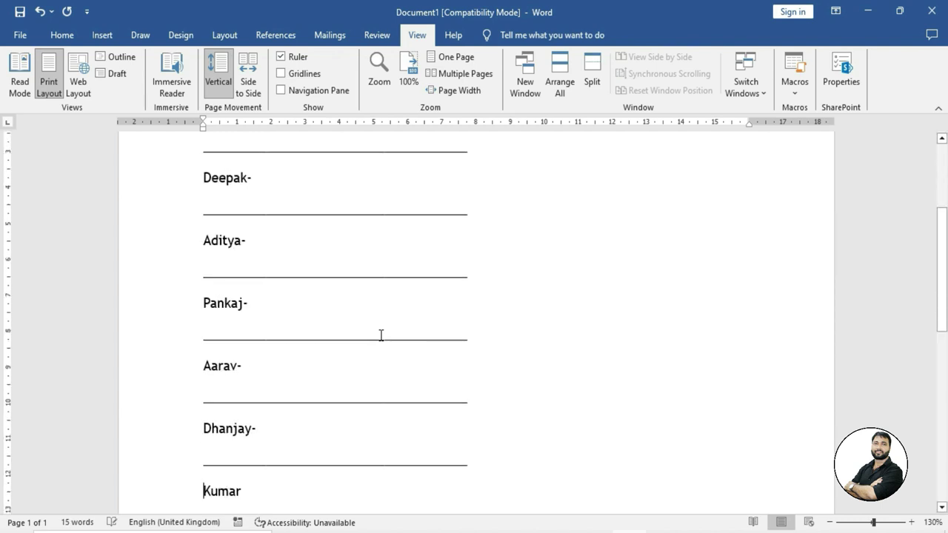
{"action": "key", "text": "ctrl+shift+d"}
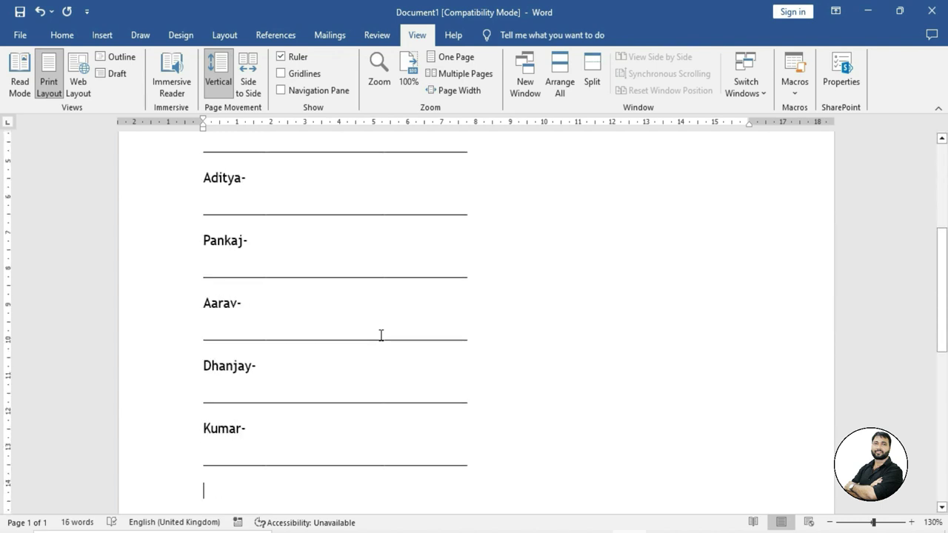
{"action": "scroll", "coordinate": [378, 334], "scroll_direction": "down", "scroll_amount": 3}
{"action": "scroll", "coordinate": [373, 335], "scroll_direction": "up", "scroll_amount": 2}
{"action": "scroll", "coordinate": [373, 335], "scroll_direction": "up", "scroll_amount": 2}
{"action": "scroll", "coordinate": [373, 336], "scroll_direction": "up", "scroll_amount": 2}
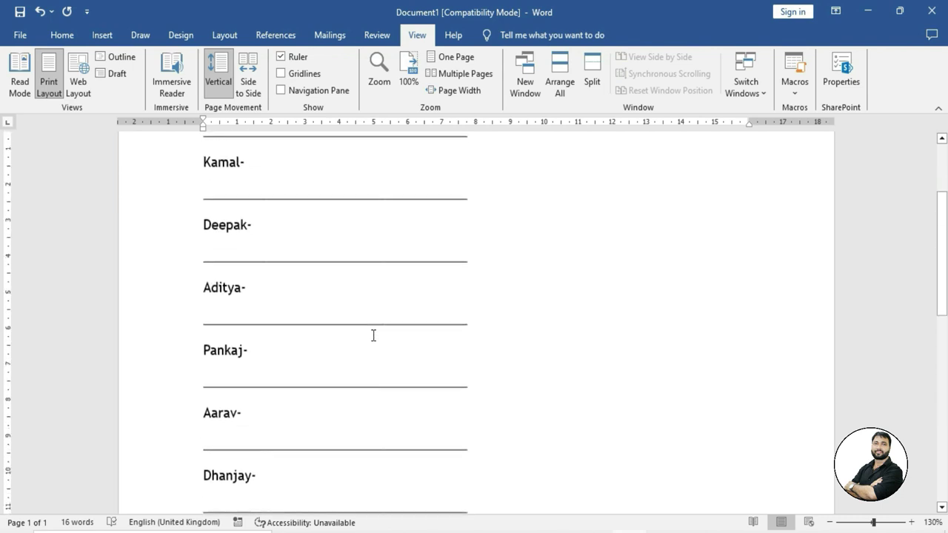
{"action": "scroll", "coordinate": [373, 336], "scroll_direction": "up", "scroll_amount": 3}
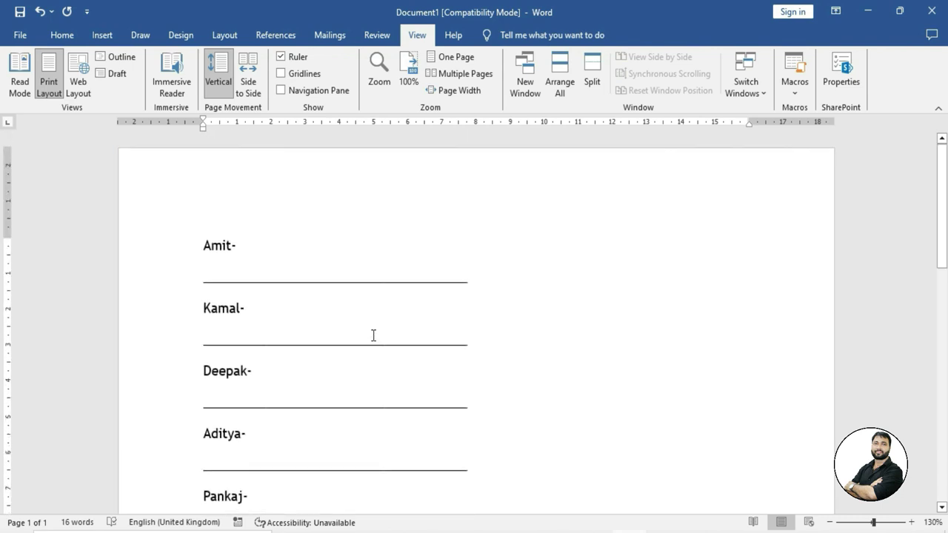
{"action": "scroll", "coordinate": [373, 336], "scroll_direction": "down", "scroll_amount": 3}
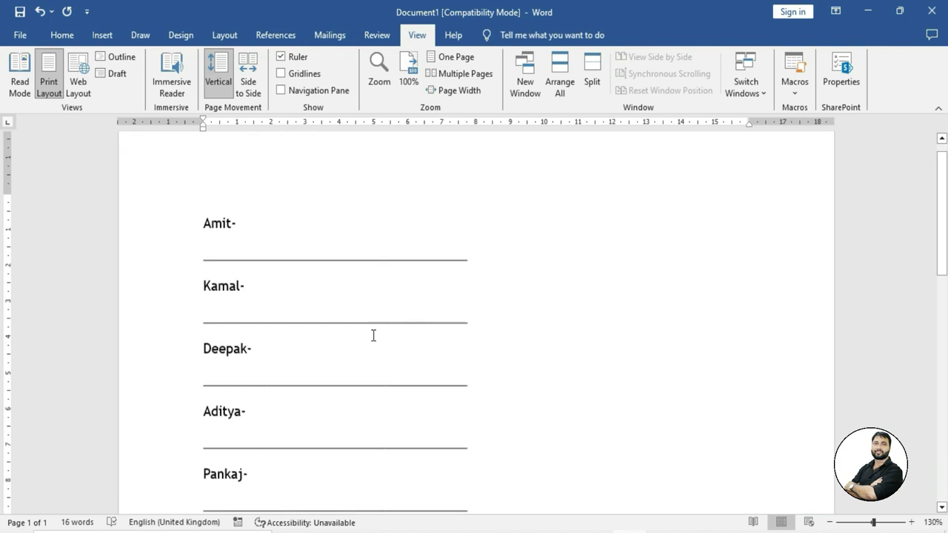
{"action": "scroll", "coordinate": [373, 335], "scroll_direction": "up", "scroll_amount": 1}
{"action": "scroll", "coordinate": [373, 336], "scroll_direction": "up", "scroll_amount": 2}
{"action": "scroll", "coordinate": [374, 336], "scroll_direction": "up", "scroll_amount": 1}
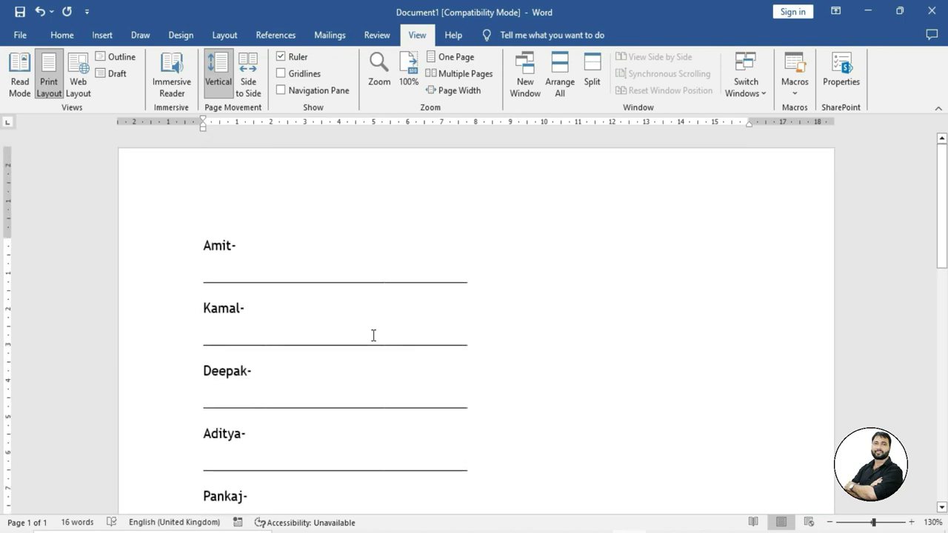